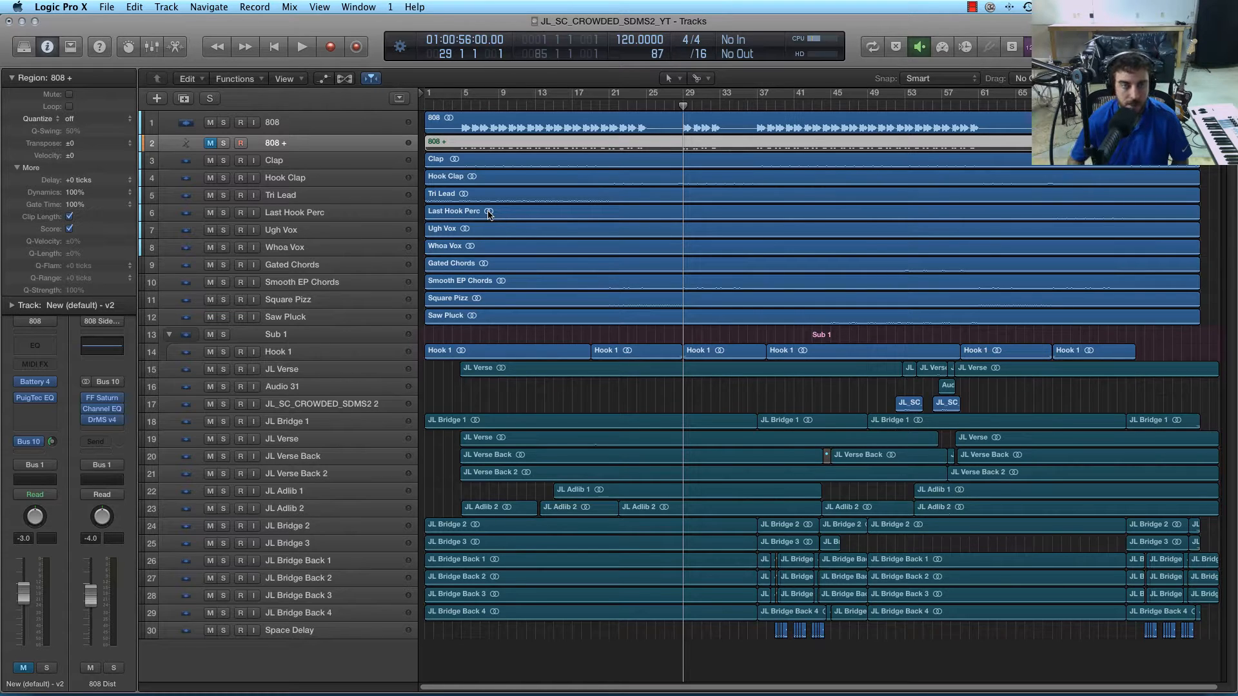
left_click(309, 120)
left_click(311, 143)
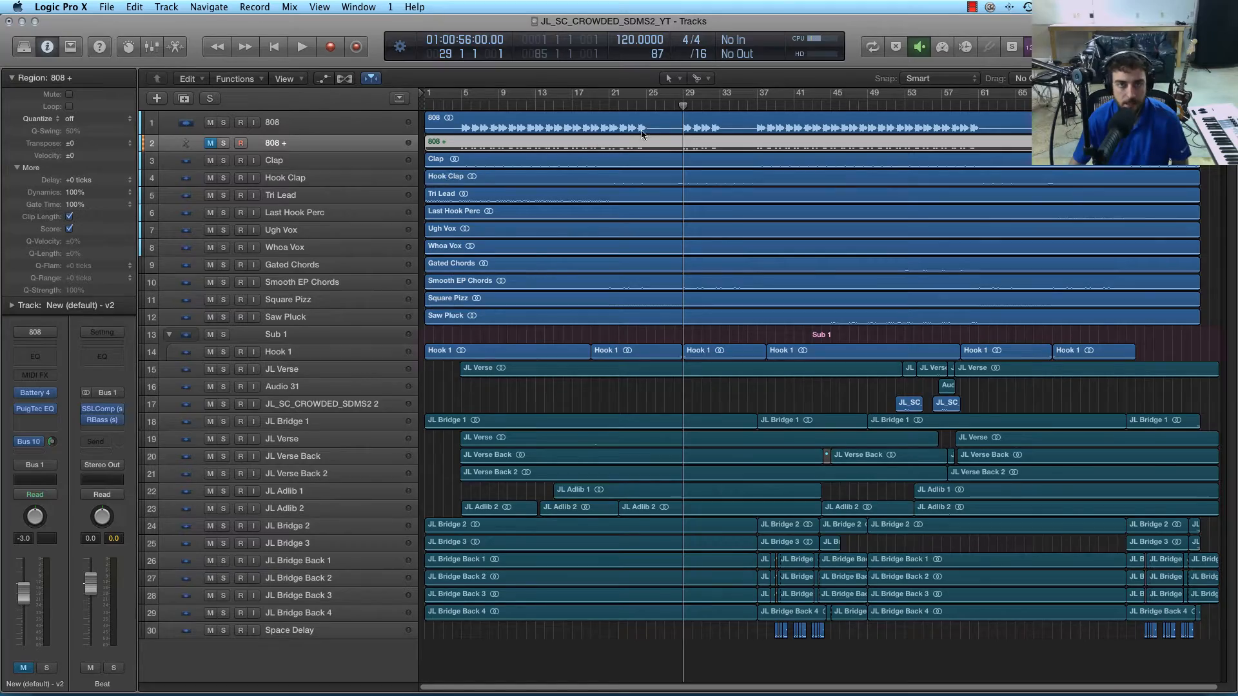
Step: Switch to Safari and look through the "Crowded" EP page on runwithzeal.com down to the store links
key("ctrl+Up")
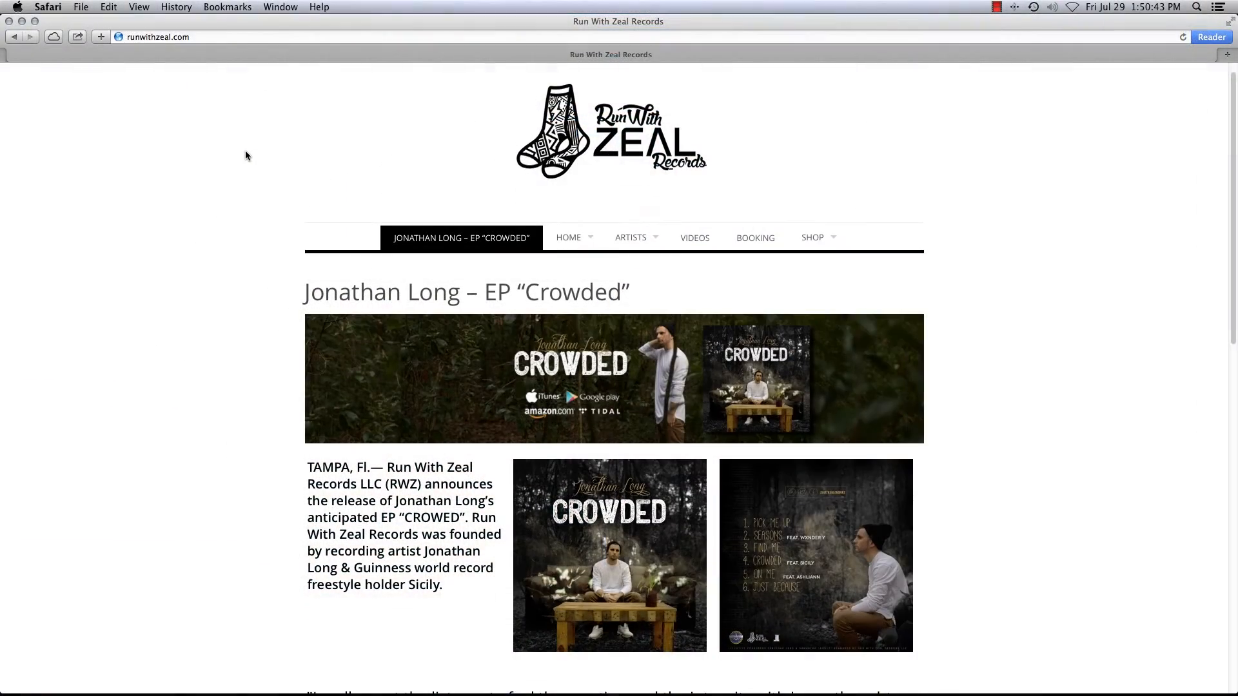
scroll(245, 156, "down", 3)
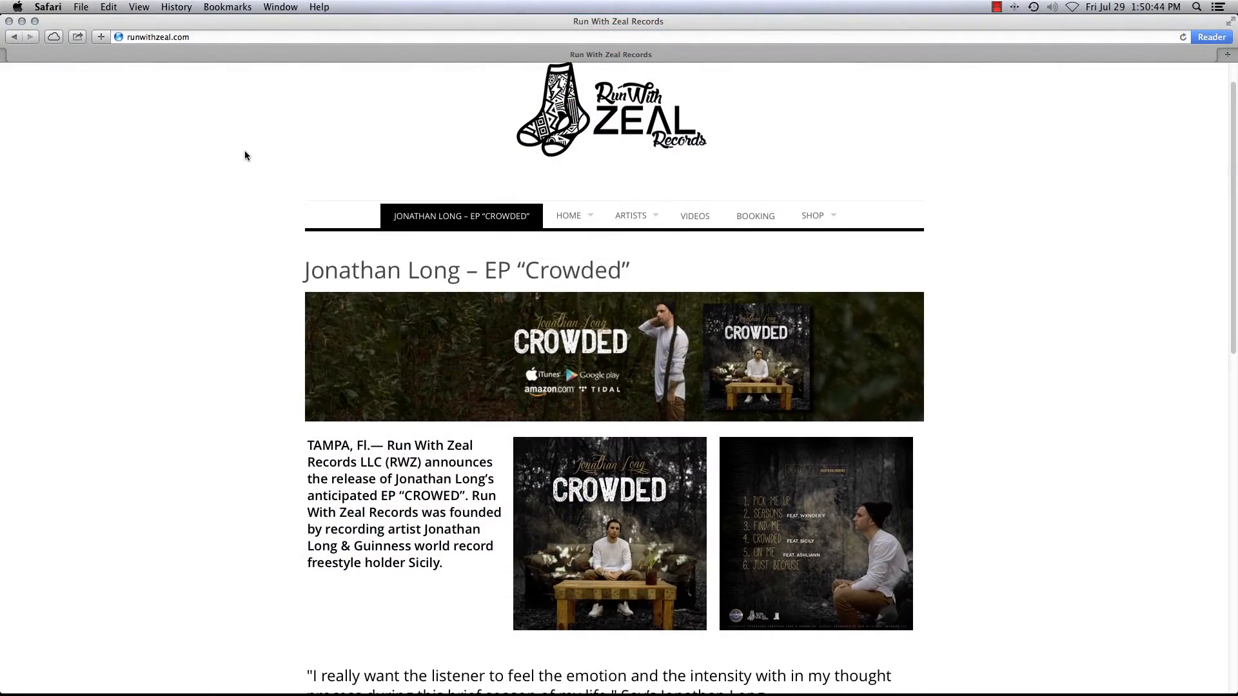
scroll(245, 156, "down", 10)
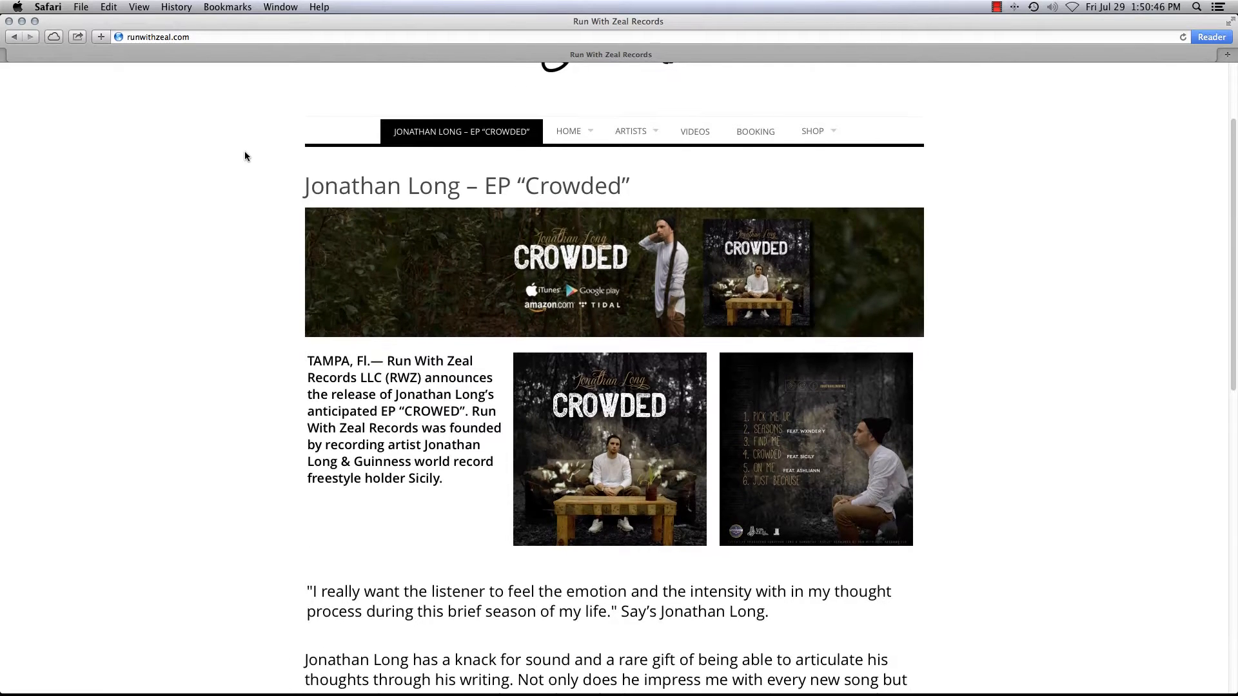
scroll(245, 157, "down", 10)
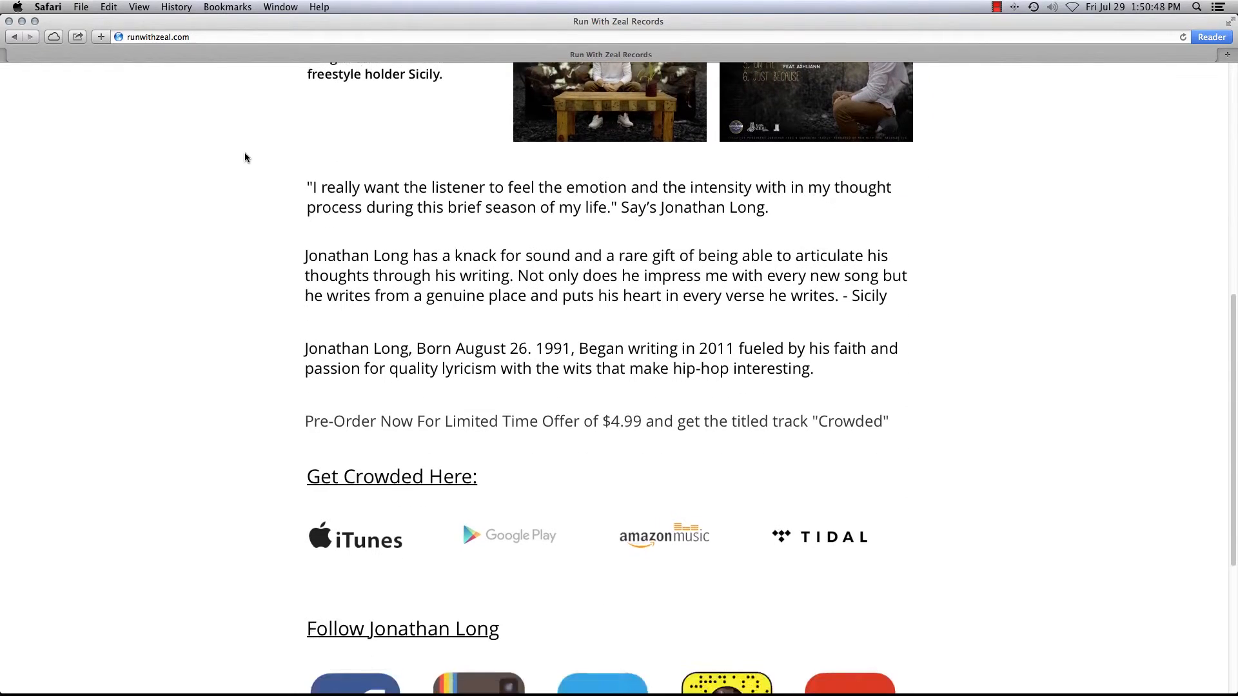
Step: Open the EP's iTunes page and play the preview of the song "Crowded (feat. SICILY)"
left_click(371, 258)
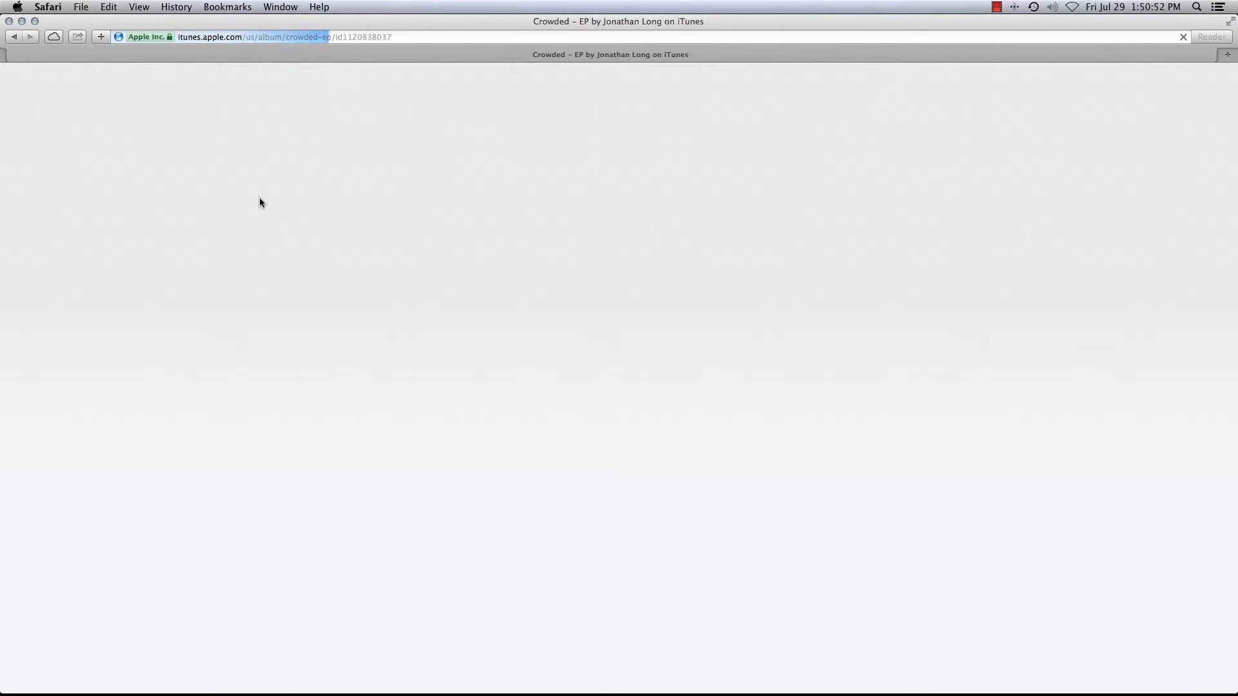
scroll(253, 198, "down", 2)
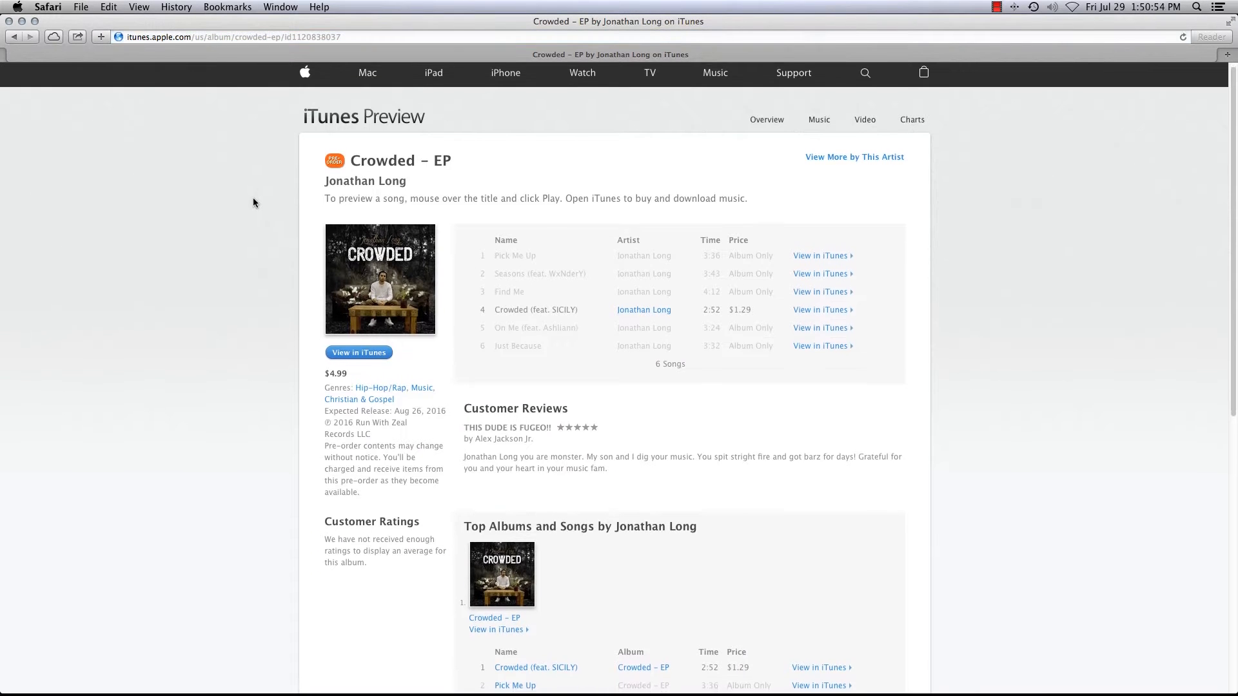
mouse_move(480, 254)
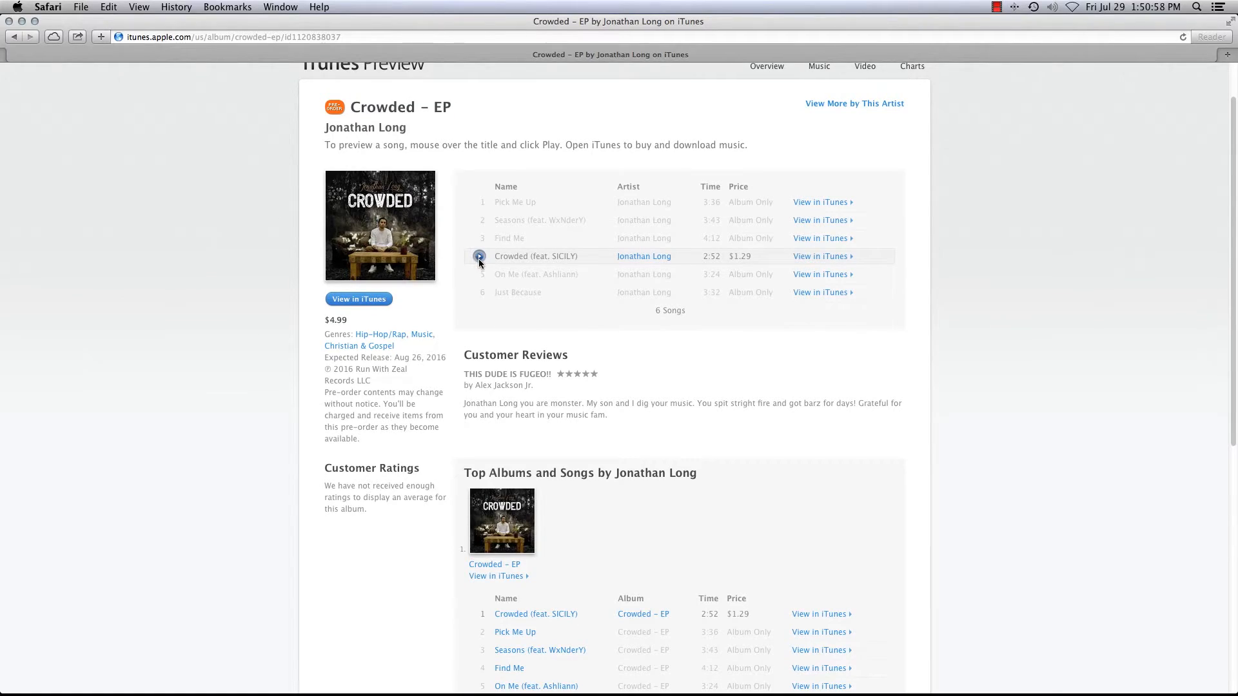
left_click(479, 256)
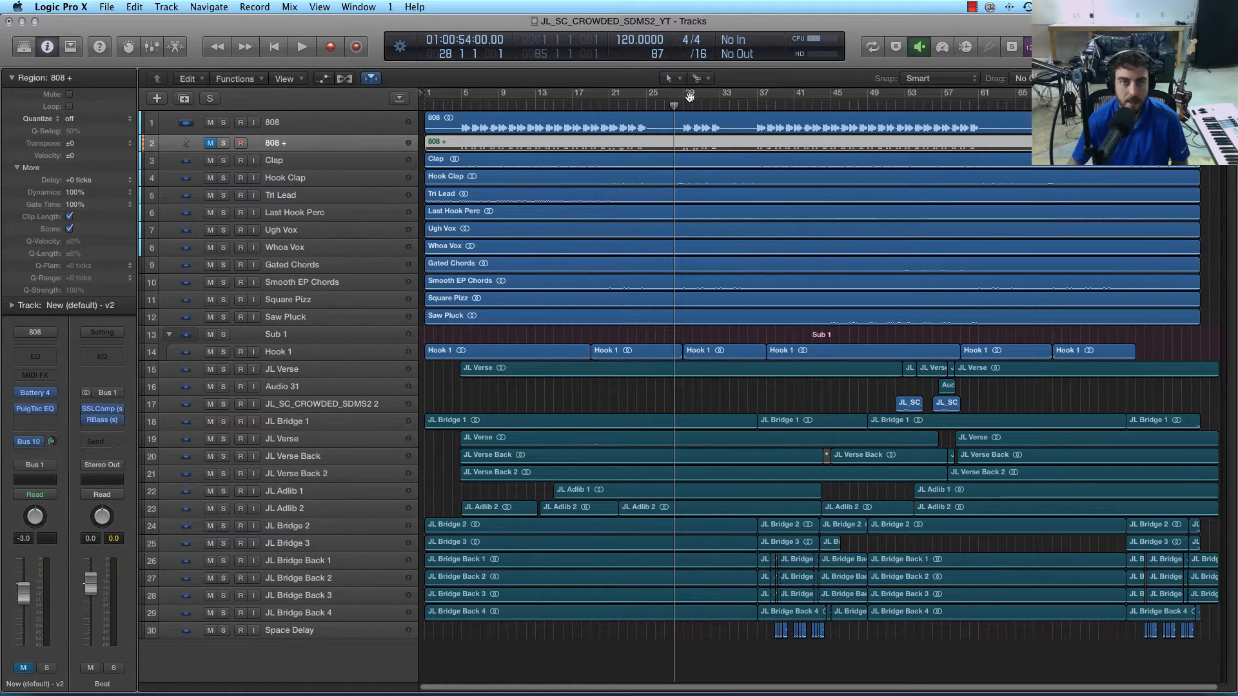
Step: Switch back to Logic Pro X and position the playhead at bar 27 of the project
left_click(682, 107)
left_click(680, 106)
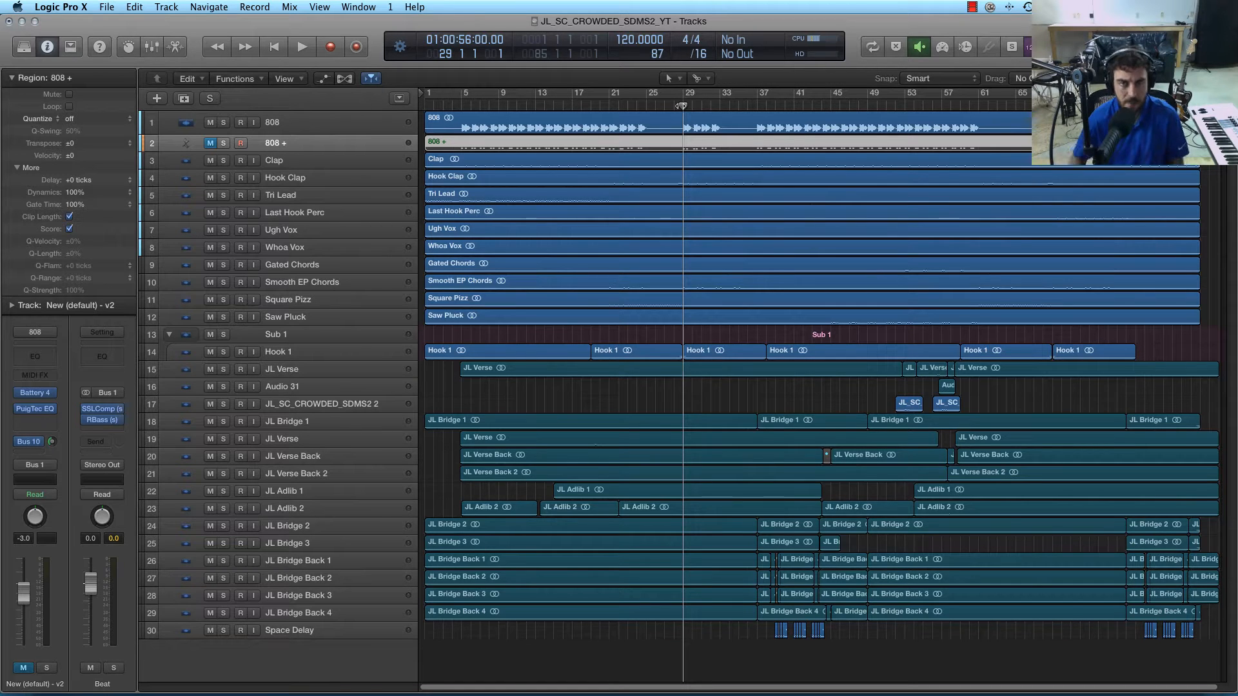
left_click(664, 105)
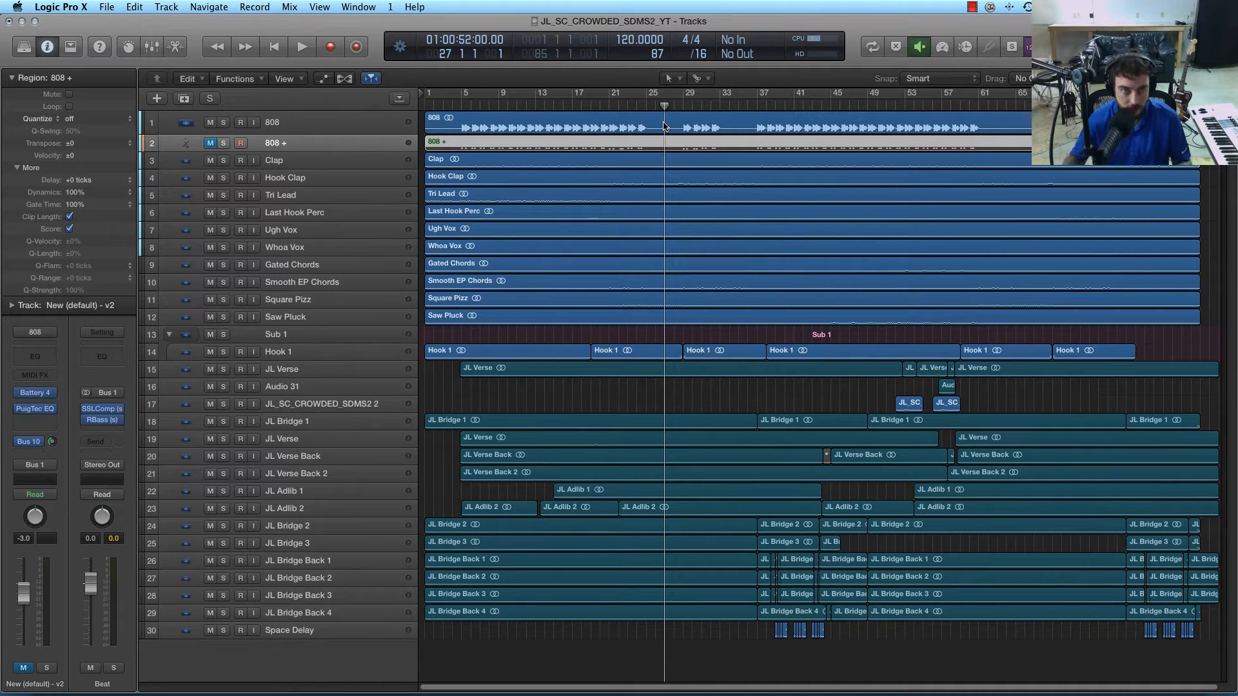
Step: Compare the channel strips of the 808 and 808 + tracks, showing the destination channel of the 808 + track's Bus 10 send
left_click(329, 127)
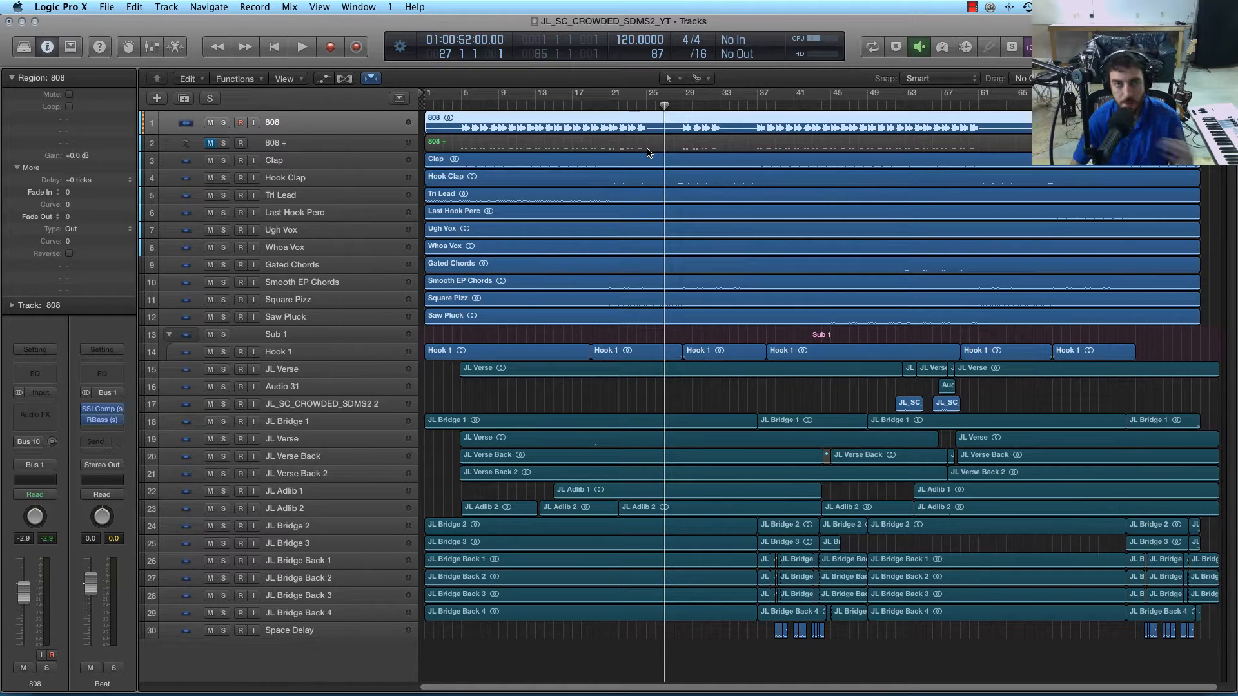
left_click(347, 143)
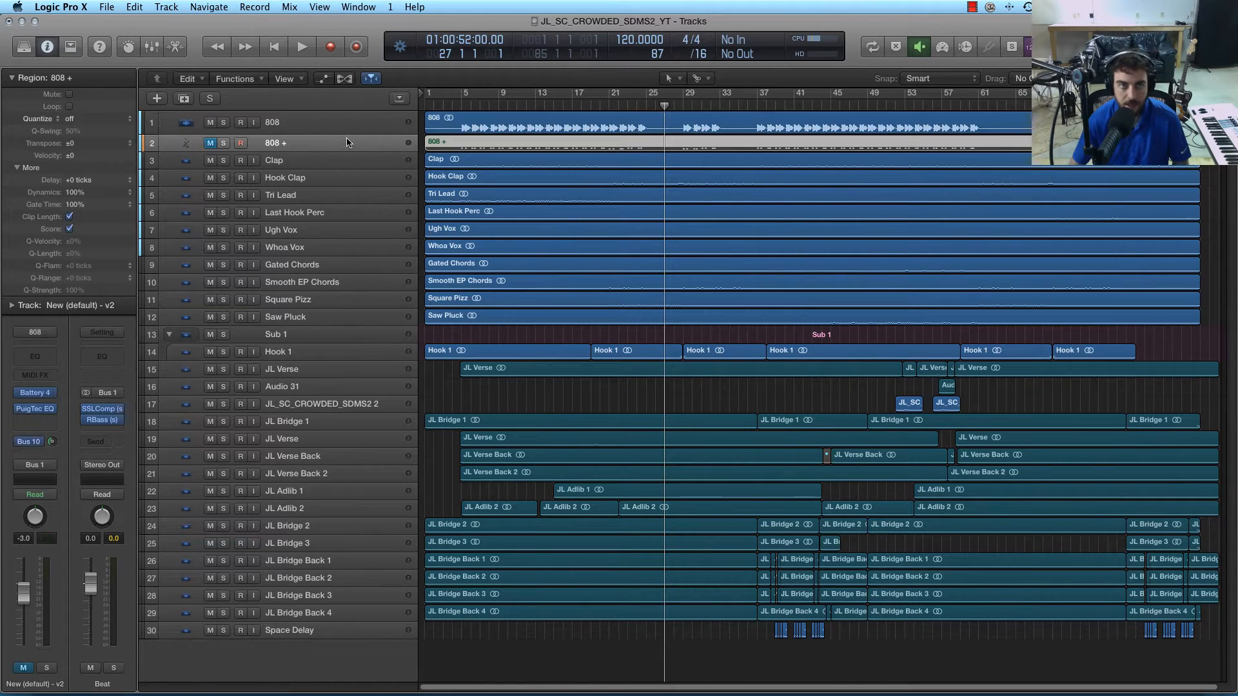
left_click(29, 442)
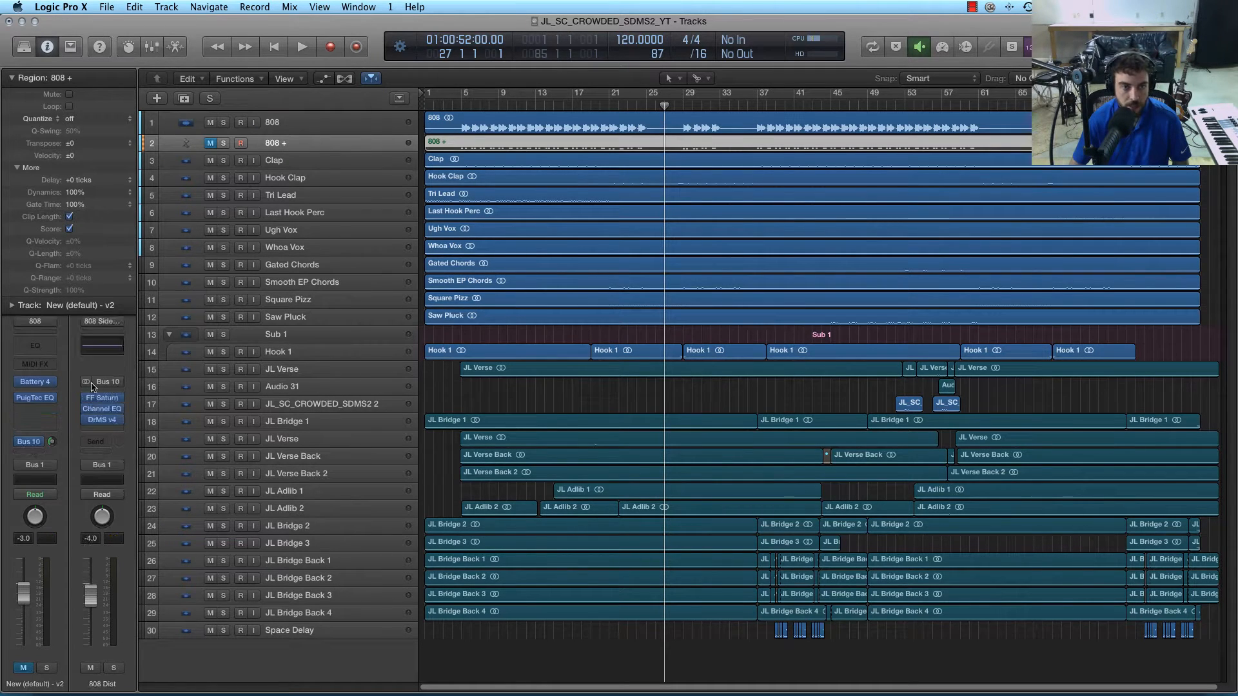
Step: Reset the playhead to bar 27 and play the song from there
left_click(655, 107)
left_click_drag(655, 105, 665, 108)
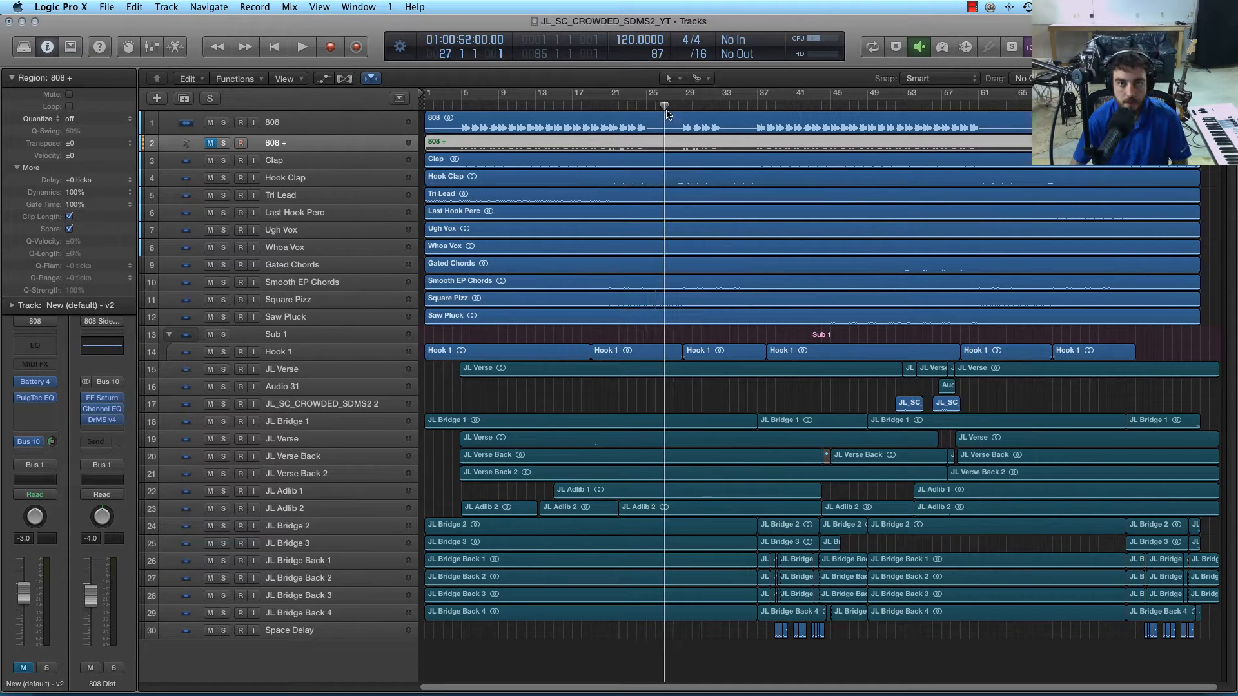
key("space")
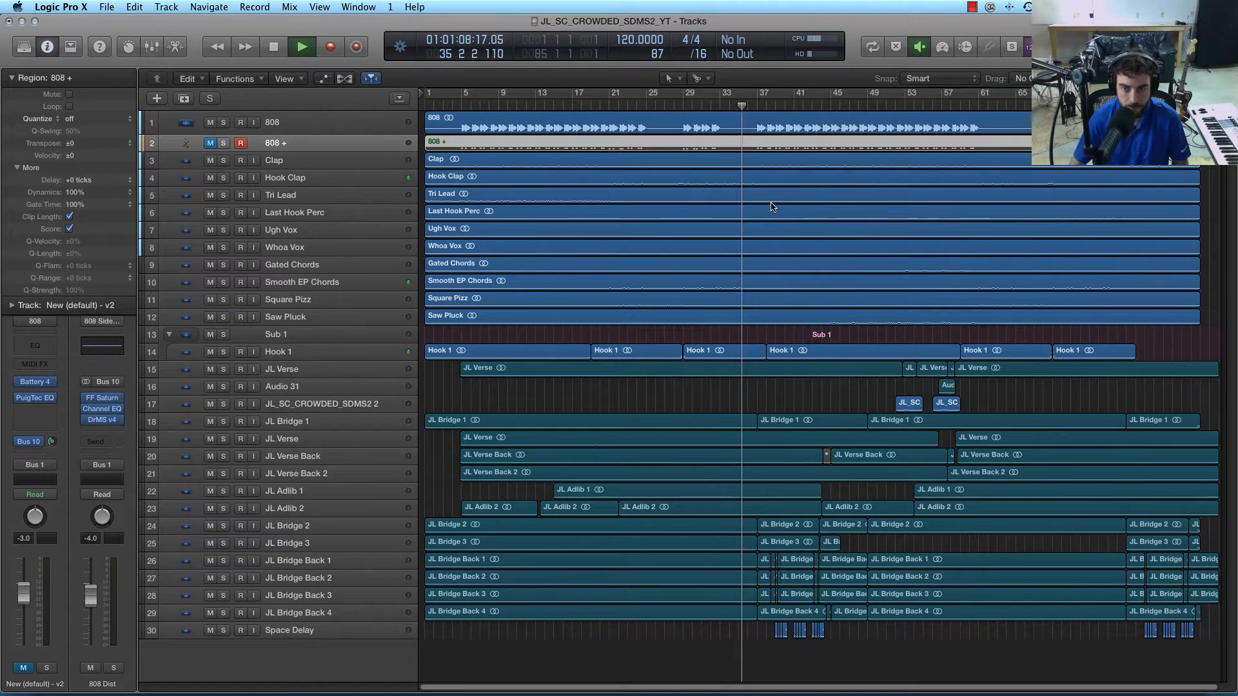
Step: Look through the mixer's channels in an enlarged view during playback, then return to the full track list and stop playback
key("x")
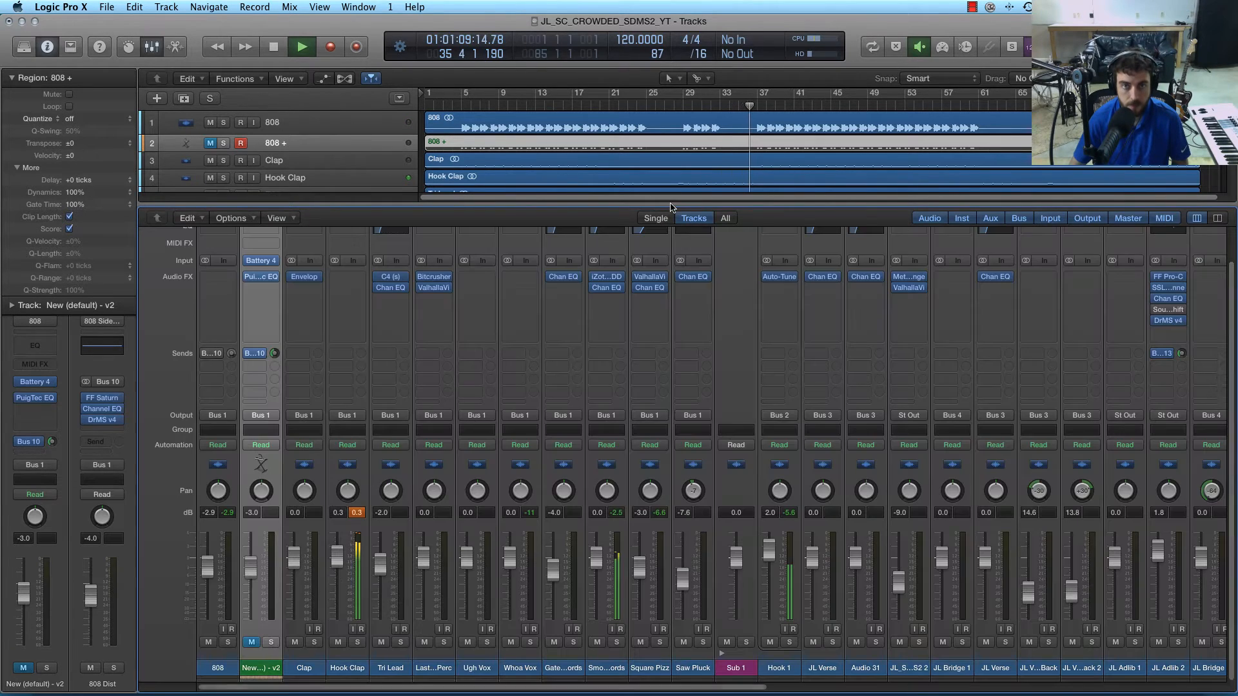
left_click_drag(671, 210, 673, 75)
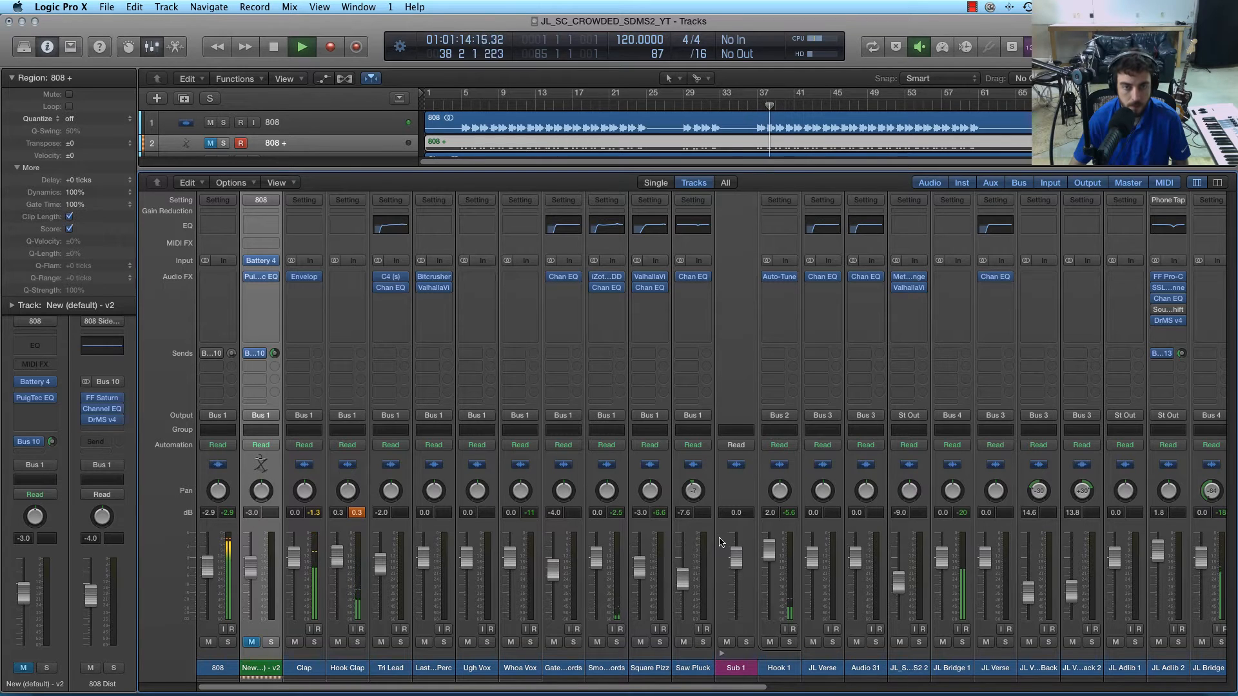
left_click_drag(714, 691, 1195, 694)
key("x")
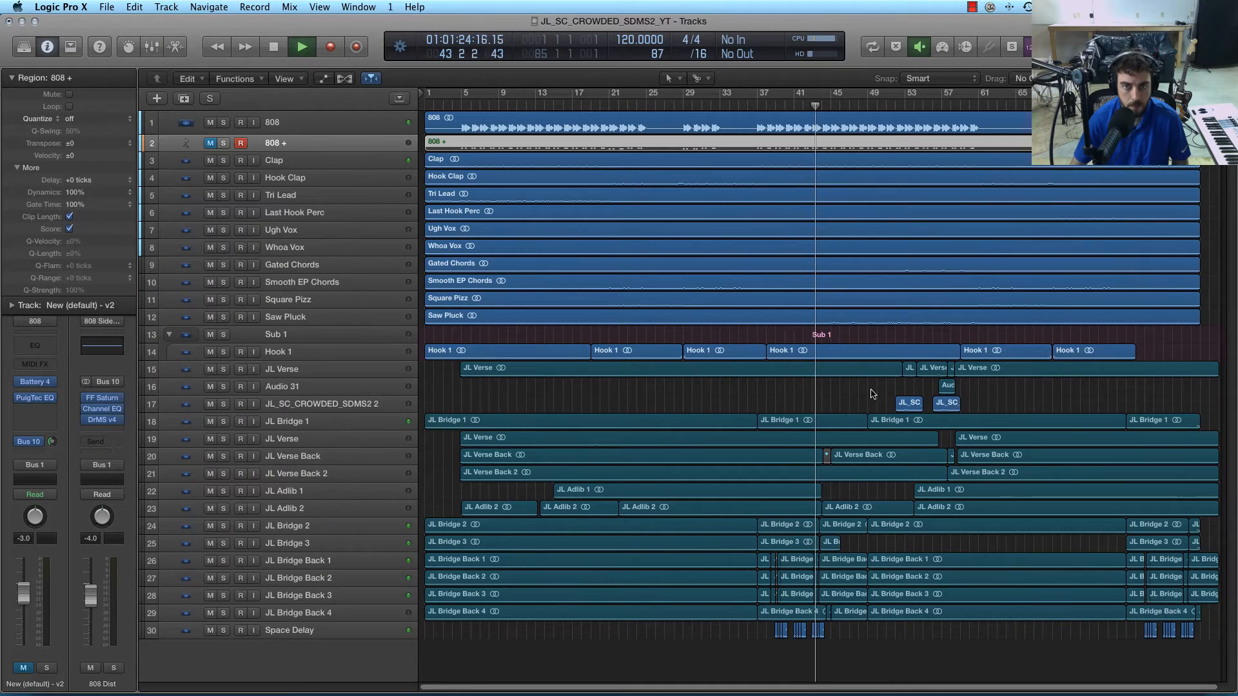
left_click(858, 397)
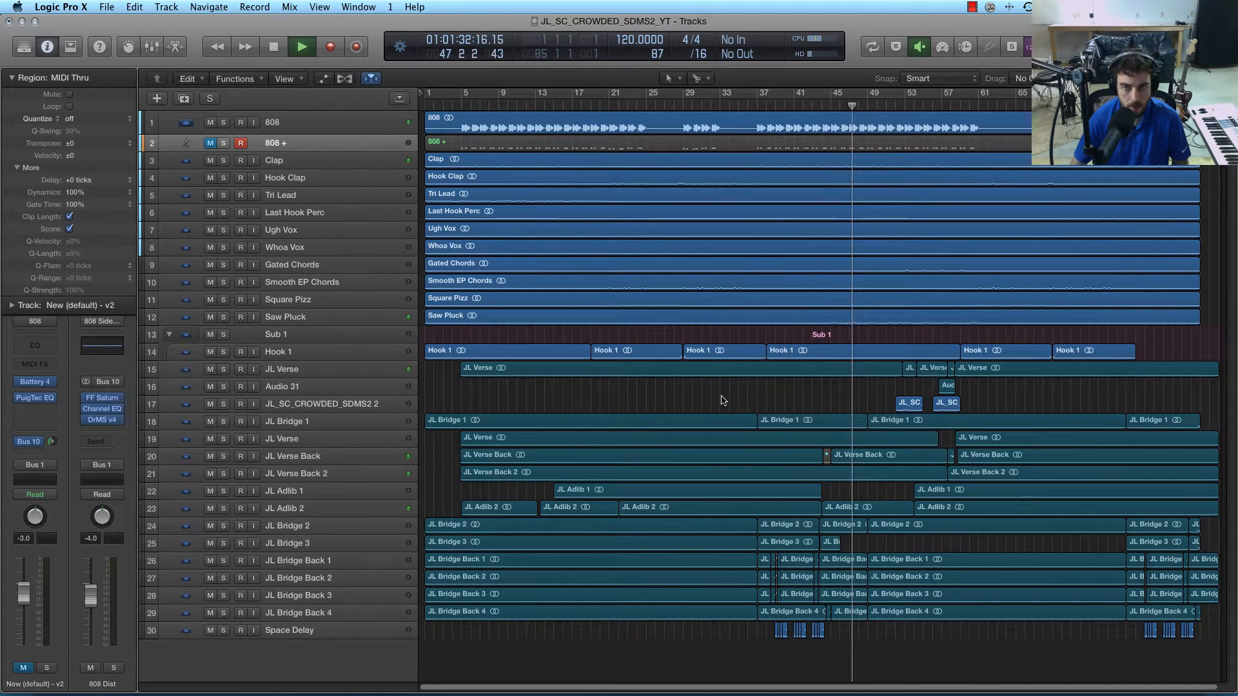
key("space")
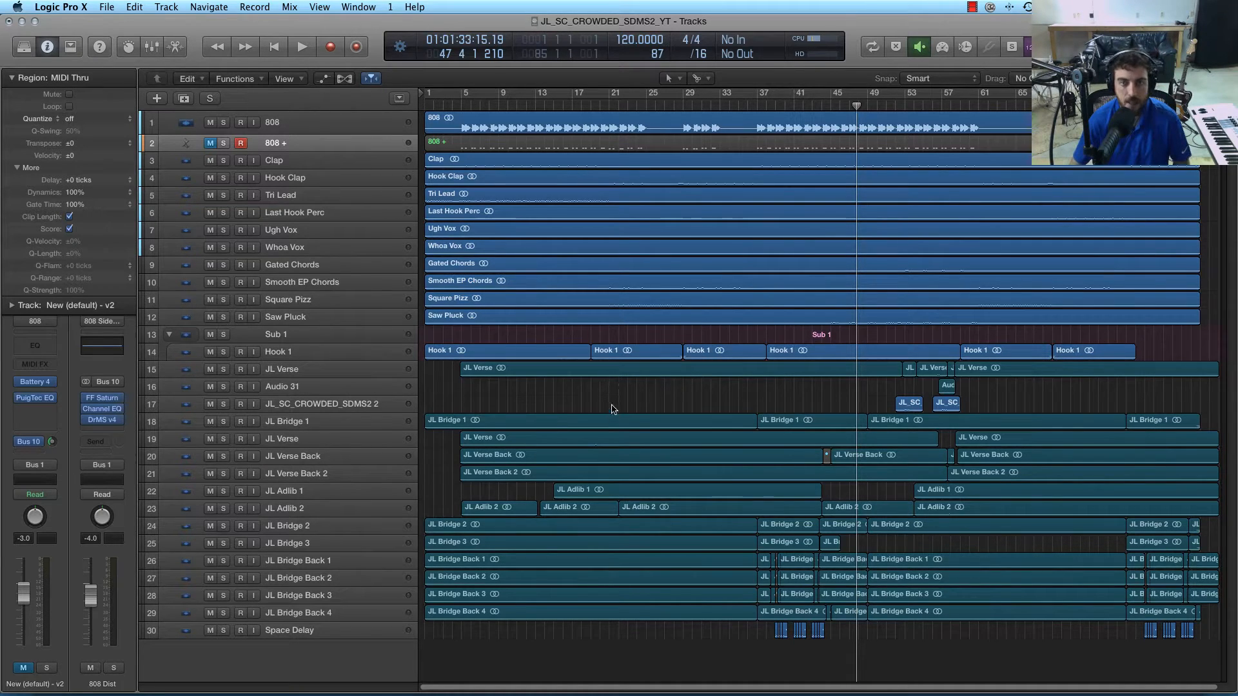
Step: Select the 808 audio track's region and start Replace or Double Drum Track on it, hiding the Library
left_click(207, 143)
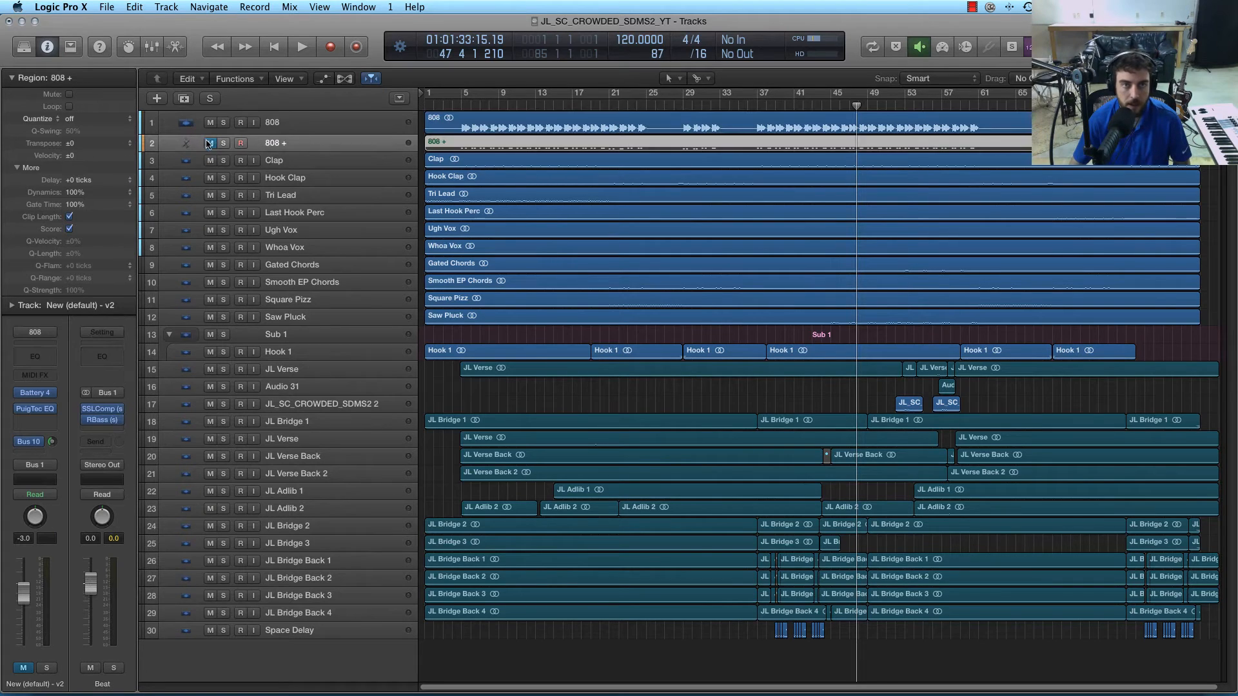
left_click(311, 125)
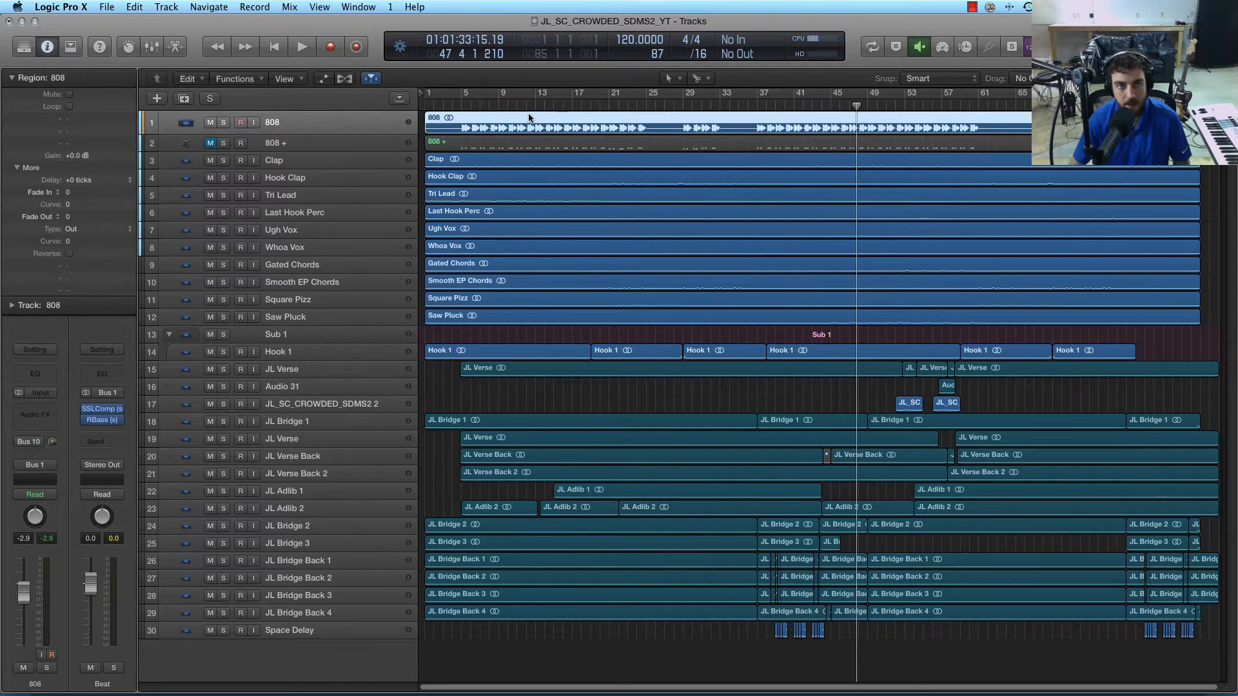
left_click(643, 395)
left_click(659, 129)
right_click(533, 124)
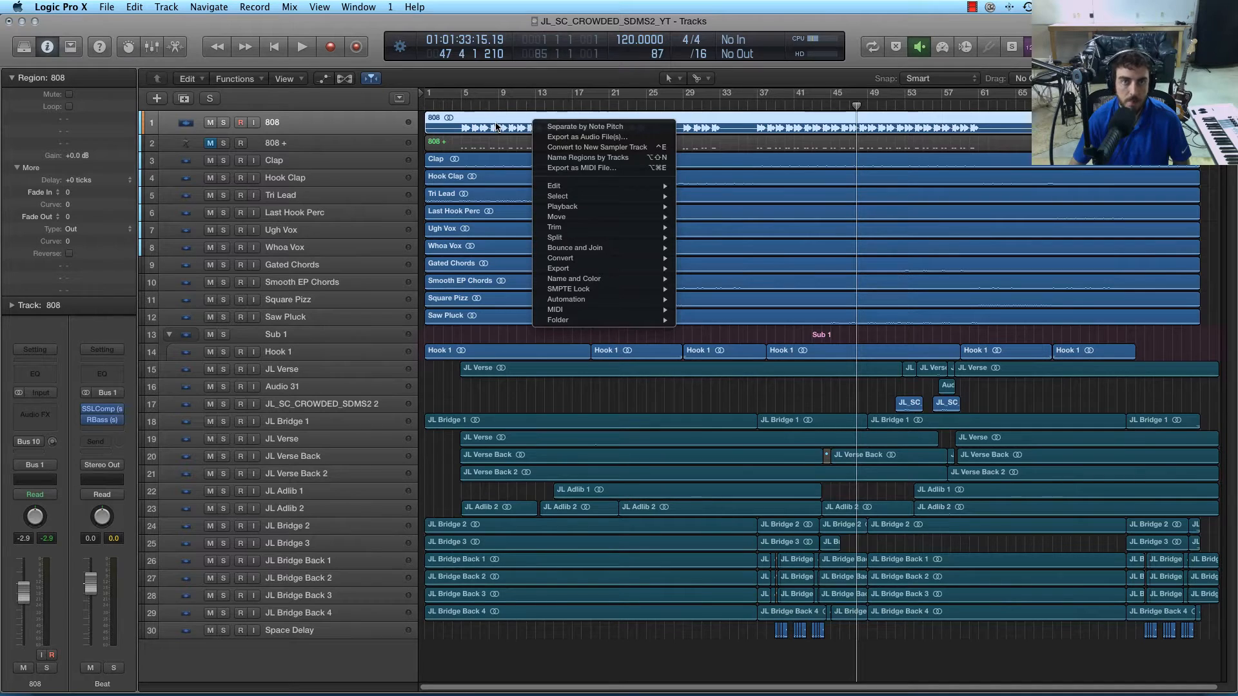
left_click(166, 7)
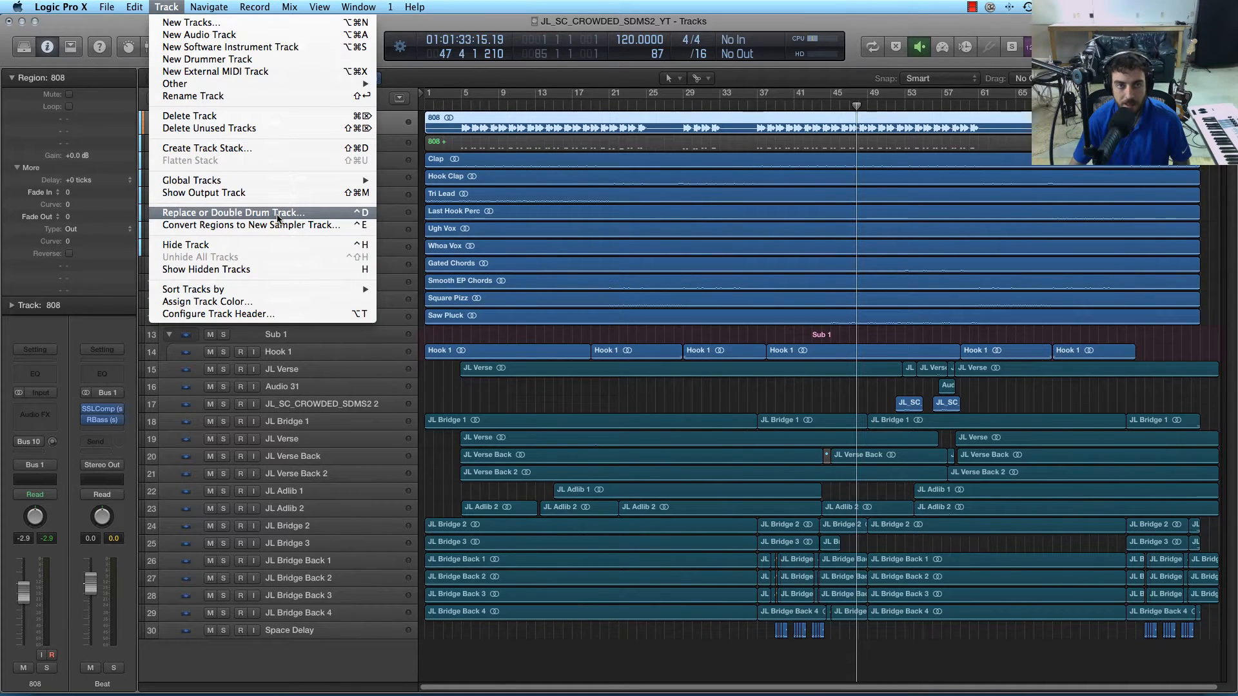
left_click(317, 218)
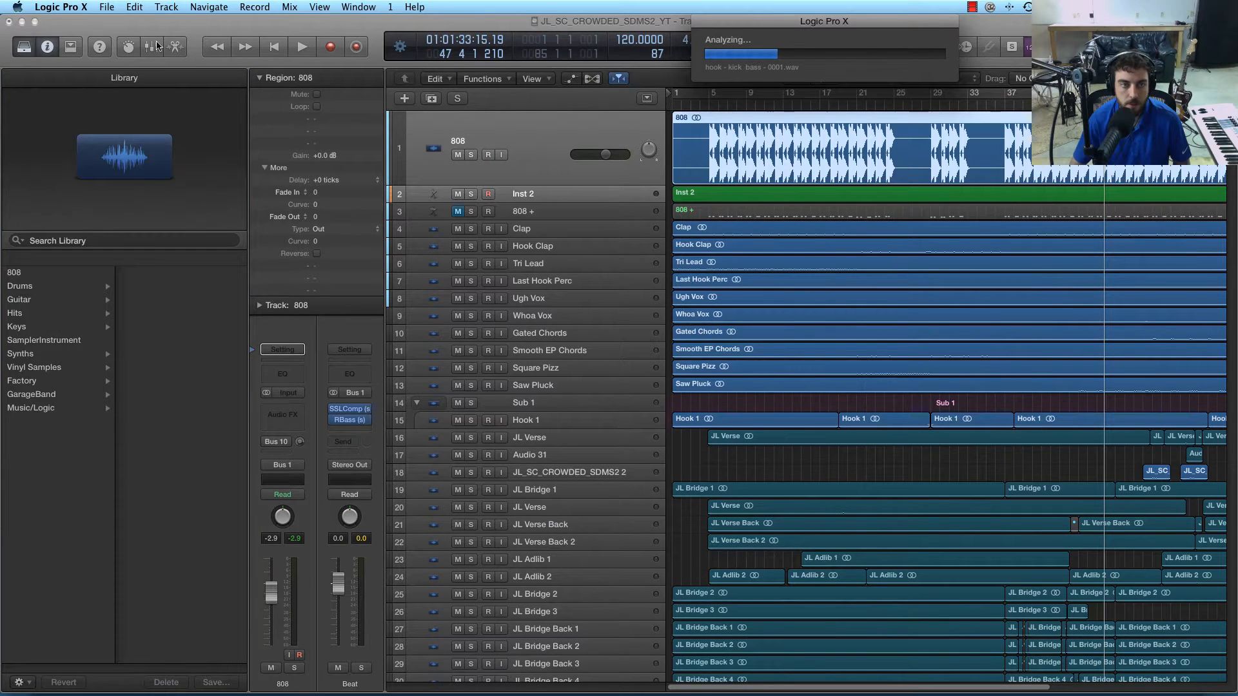
left_click(24, 49)
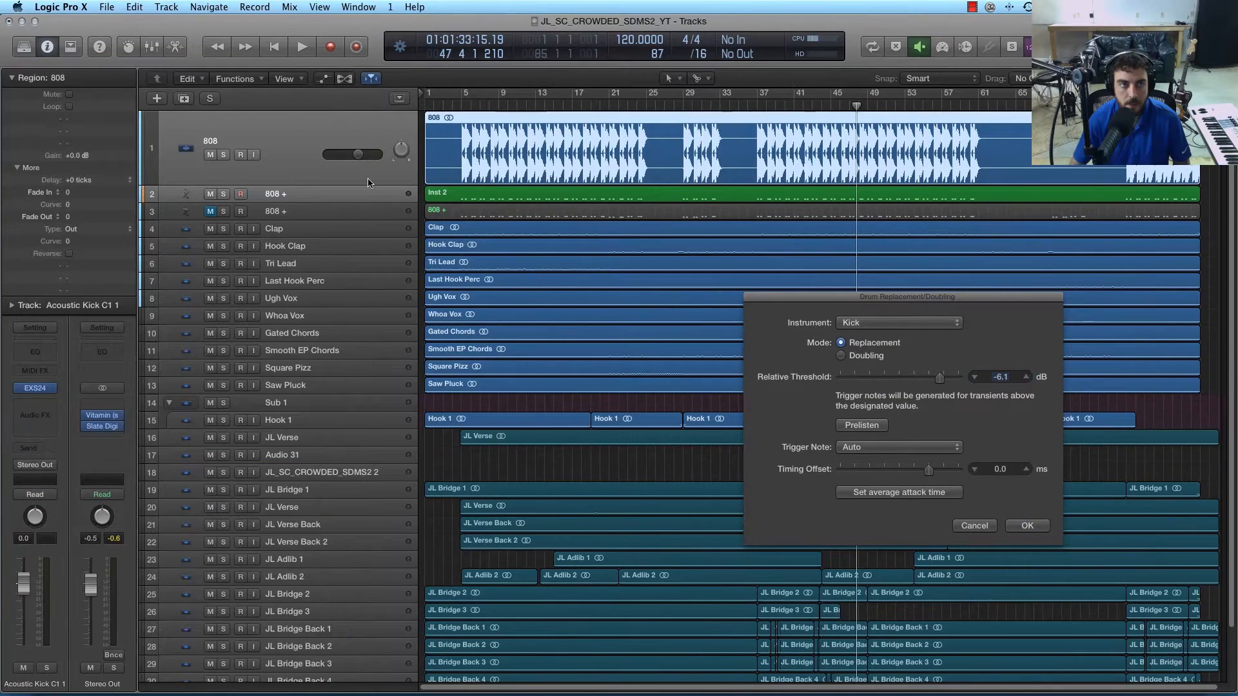
Step: Set the drum replacement's relative threshold to -11.1 dB
left_click_drag(795, 301, 522, 292)
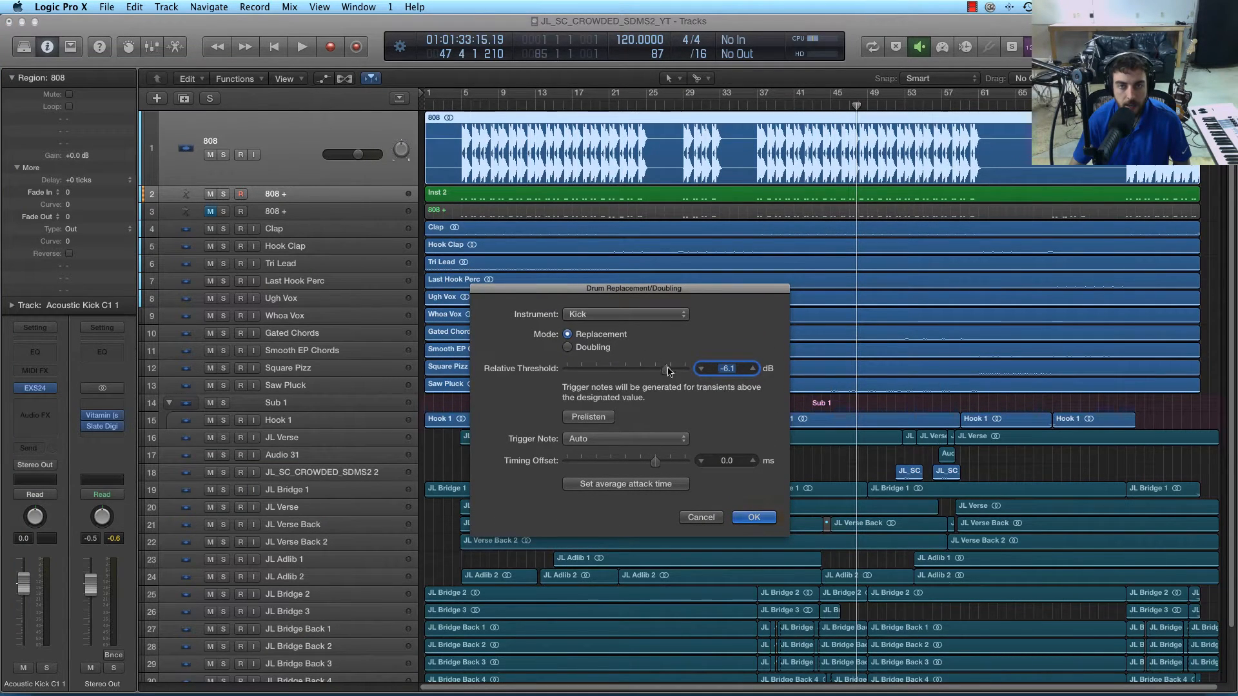
mouse_move(668, 371)
left_mouse_down()
mouse_move(593, 370)
mouse_move(654, 371)
left_mouse_up()
Step: Zoom in on the generated Inst 2 region to examine its trigger notes against the 808 waveform around bars 39 to 51
left_click(493, 194)
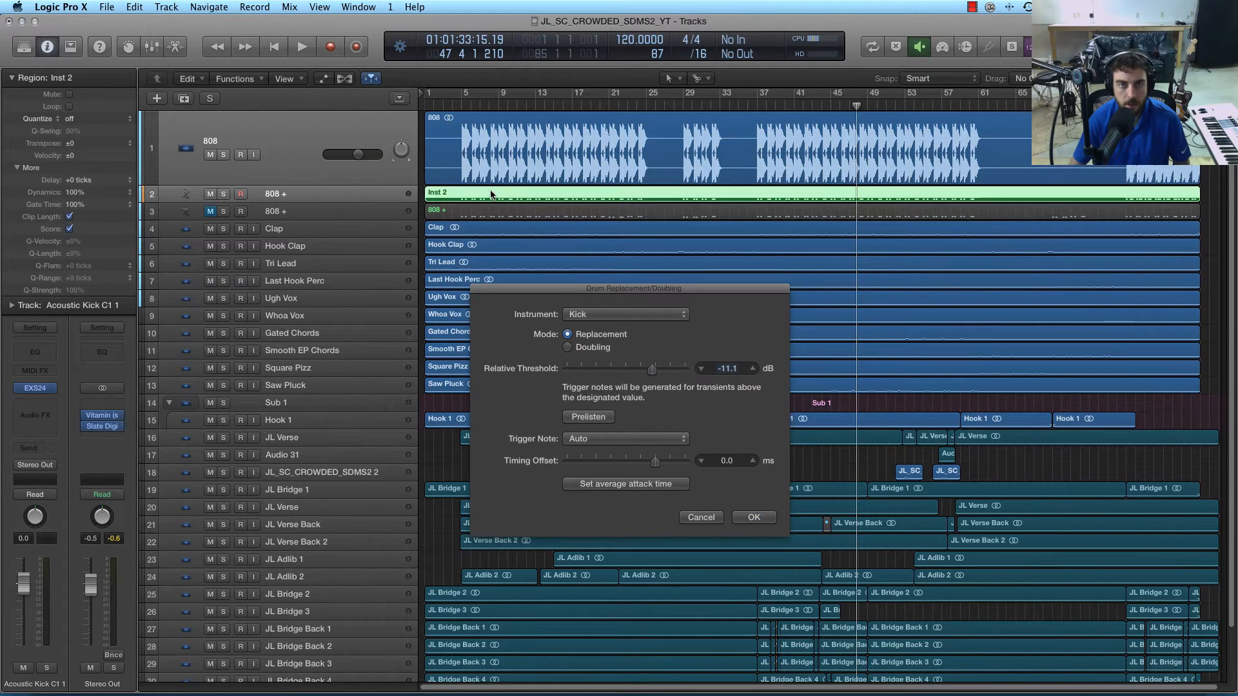
key("super+Down")
key("super+Down")
key("super+Down")
key("super+Down")
key("super+Down")
key("super+Down")
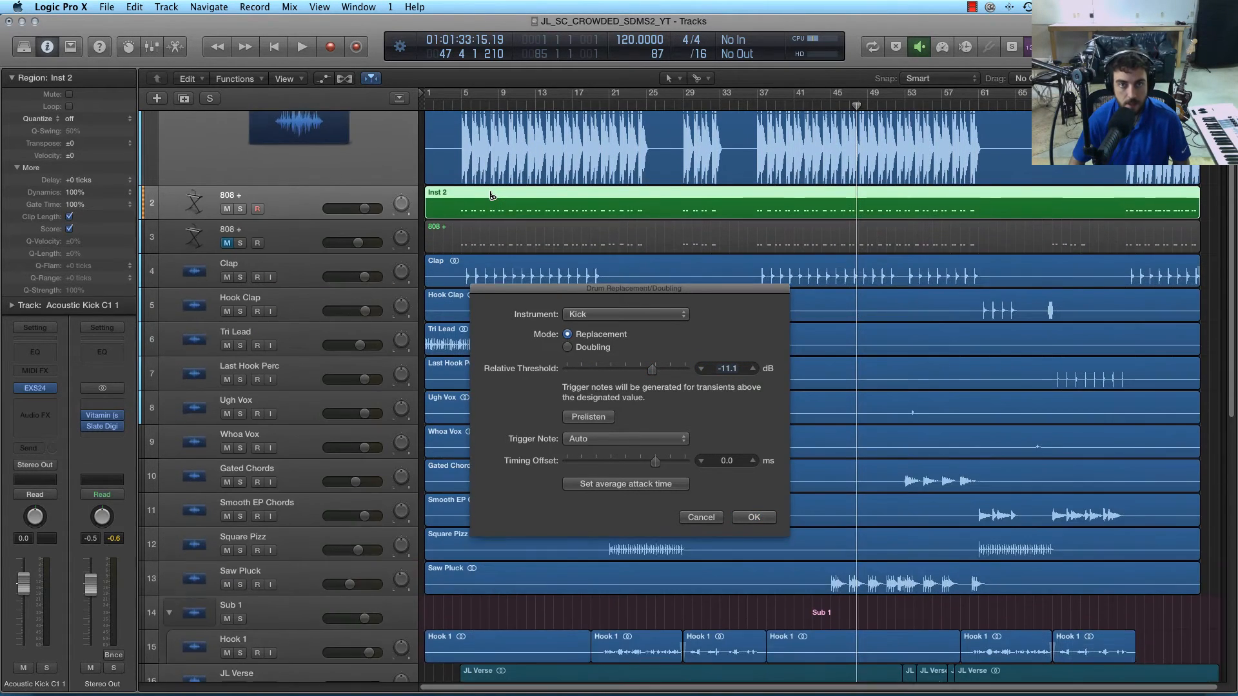
key("super+Right")
key("super+Right")
key("super+Right")
key("super+Right")
key("super+Right")
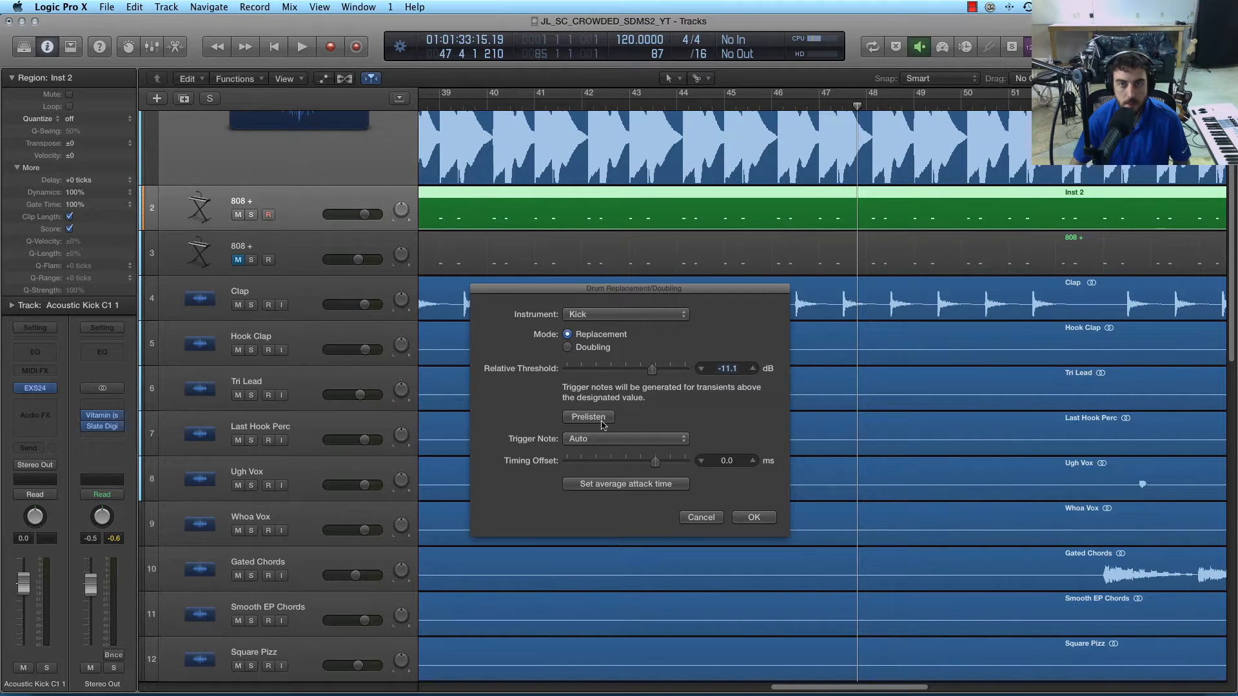
Step: Set the drum replacement's relative threshold to -8.3 dB and check the Inst 2 region's trigger notes in the Piano Roll
mouse_move(652, 370)
left_mouse_down()
mouse_move(569, 373)
mouse_move(660, 373)
left_mouse_up()
left_click(629, 213)
double_click(629, 212)
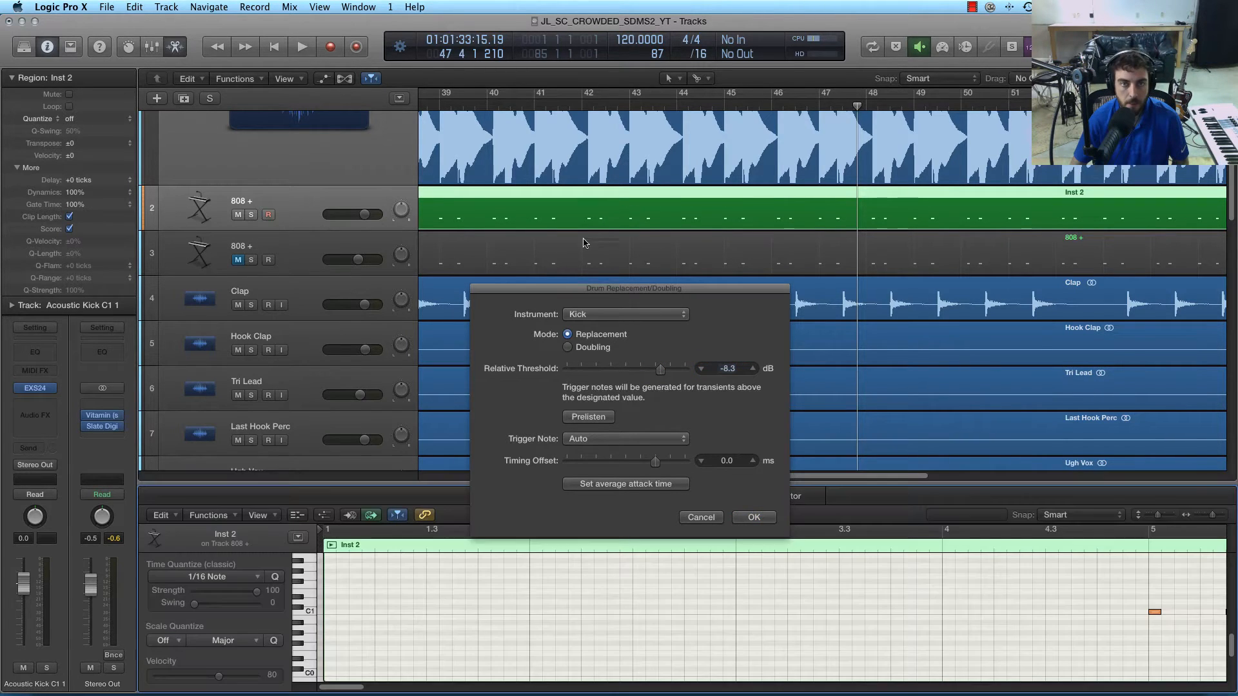
scroll(387, 645, "right", 10)
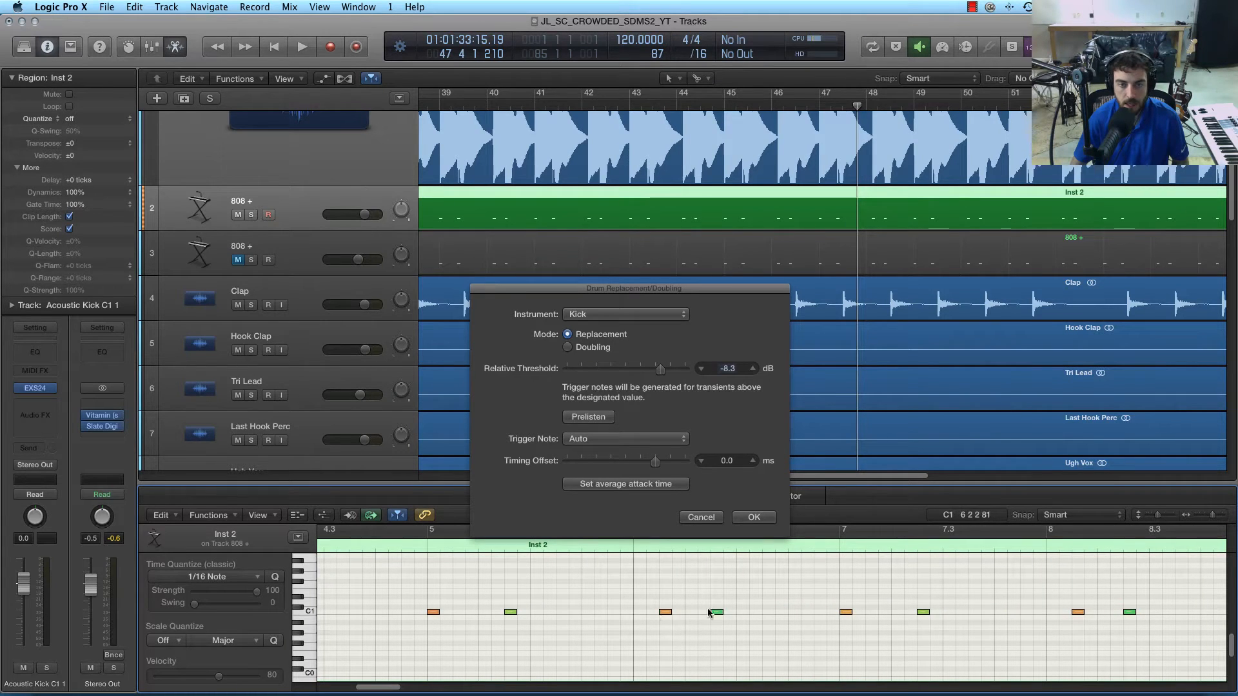
left_click_drag(377, 688, 396, 690)
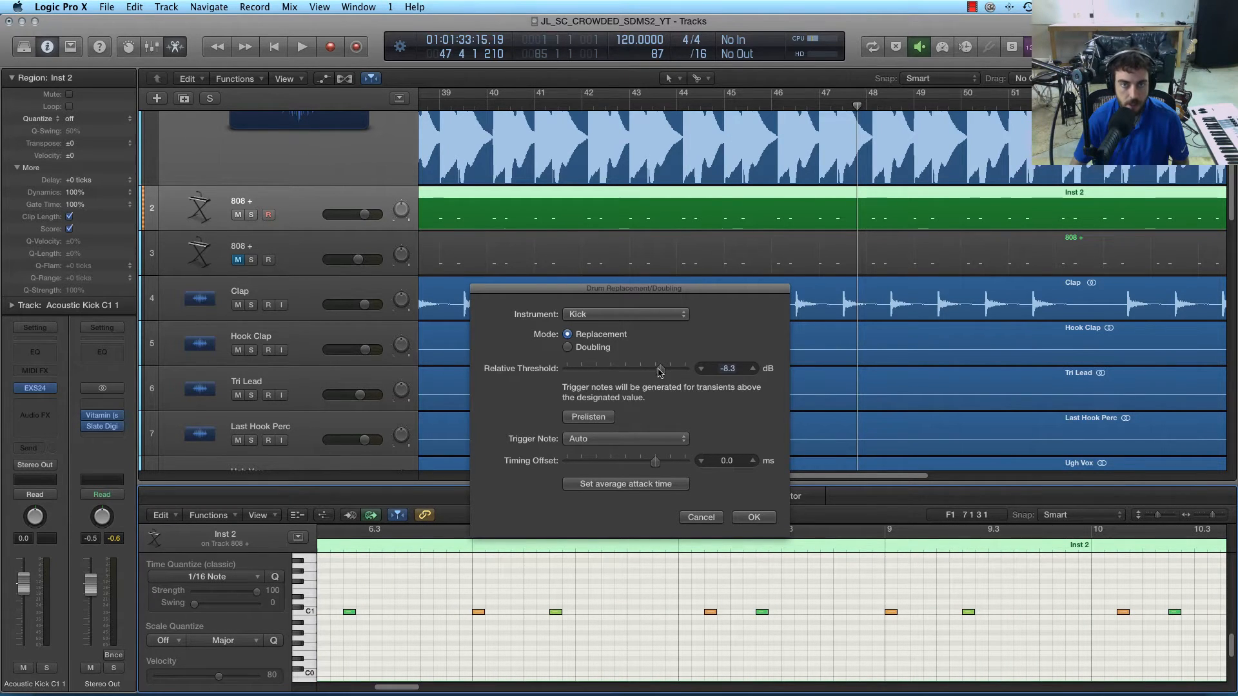
key("x")
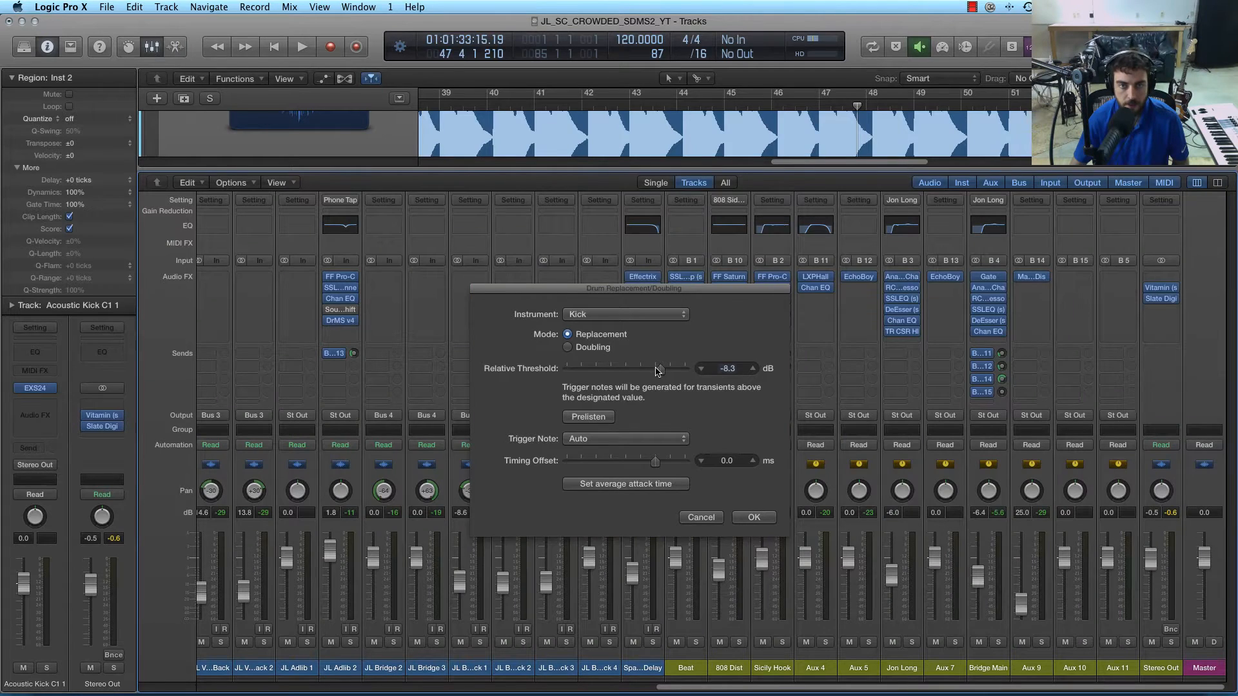
Step: Set the drum replacement's relative threshold to -11.1 dB and cancel the drum replacement
key("x")
left_click_drag(661, 370, 654, 375)
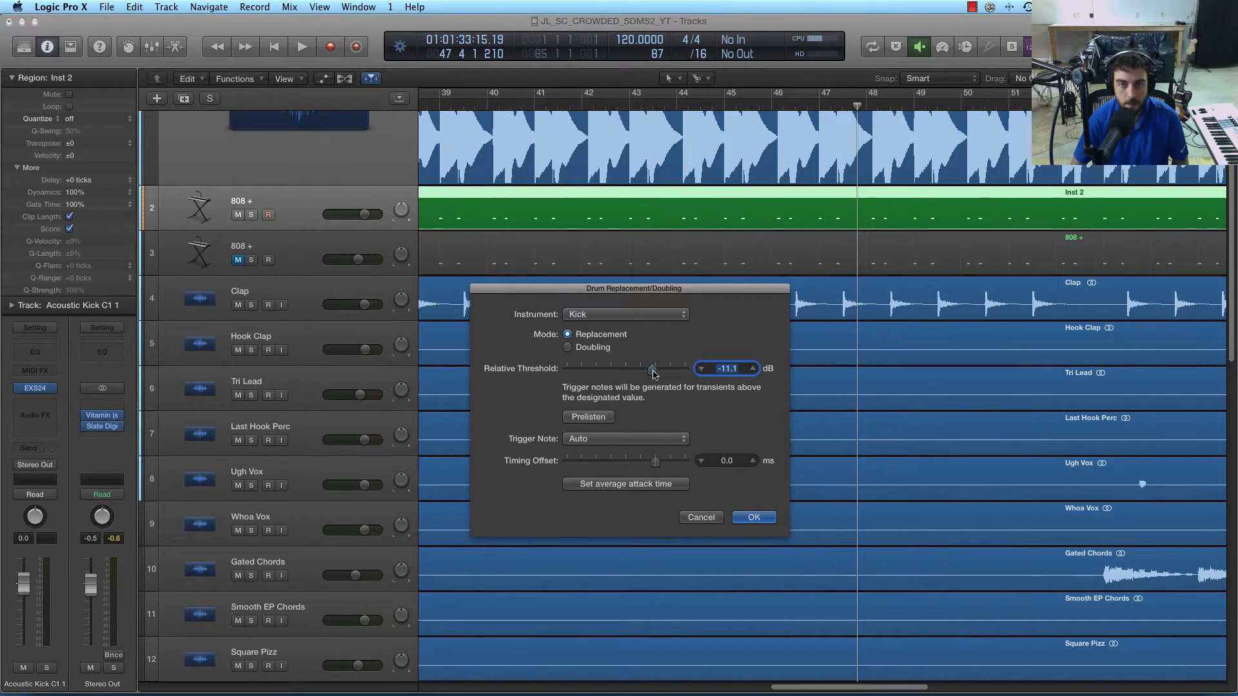
left_click(706, 520)
Step: Unmute the existing 808 + instrument track and audition its 808 cell in Battery 4
left_click(595, 200)
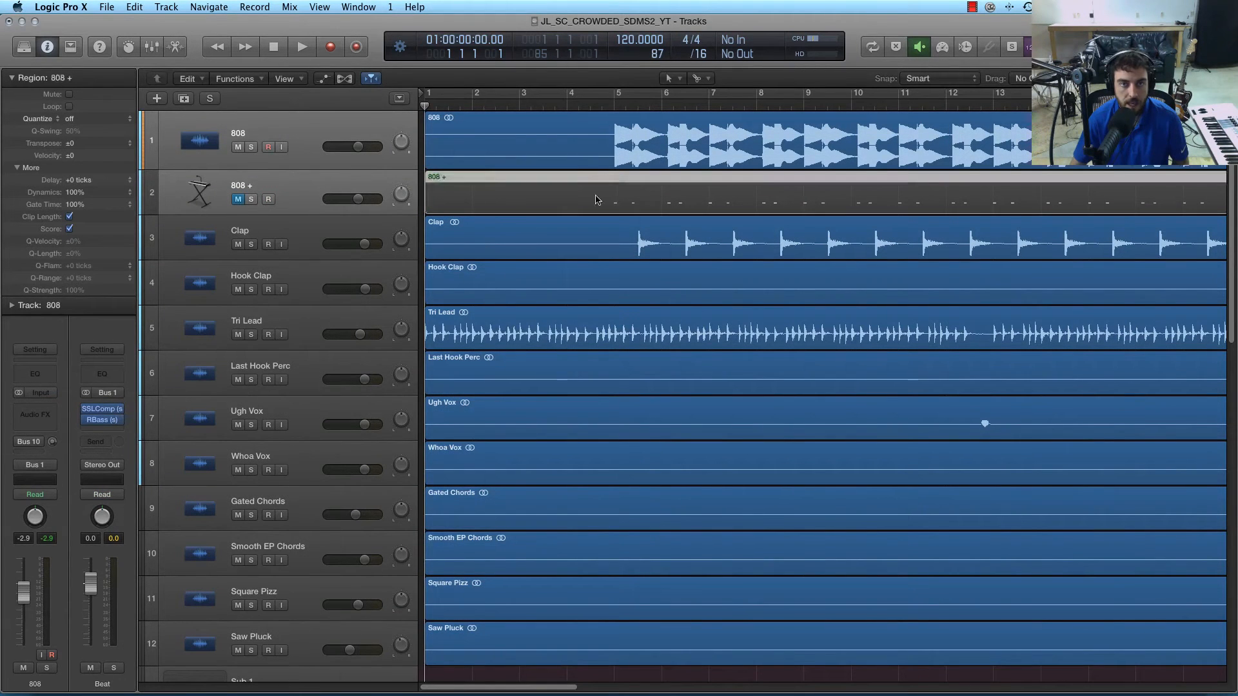
left_click(237, 200)
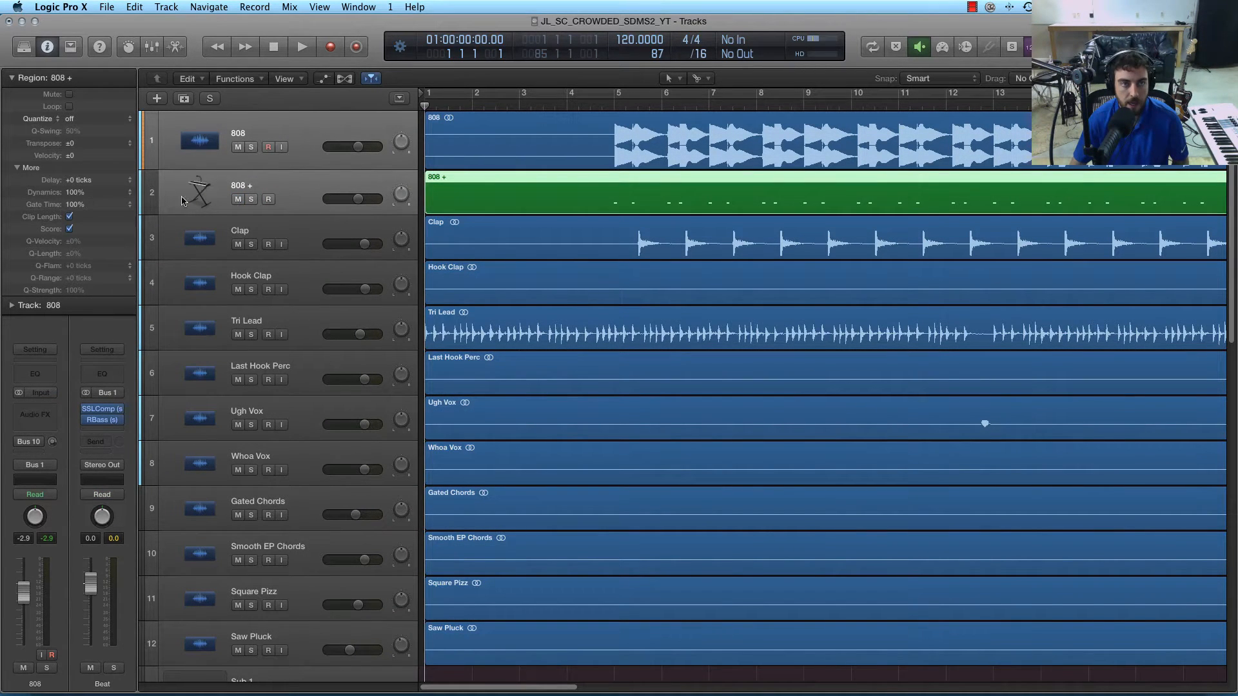
left_click(211, 180)
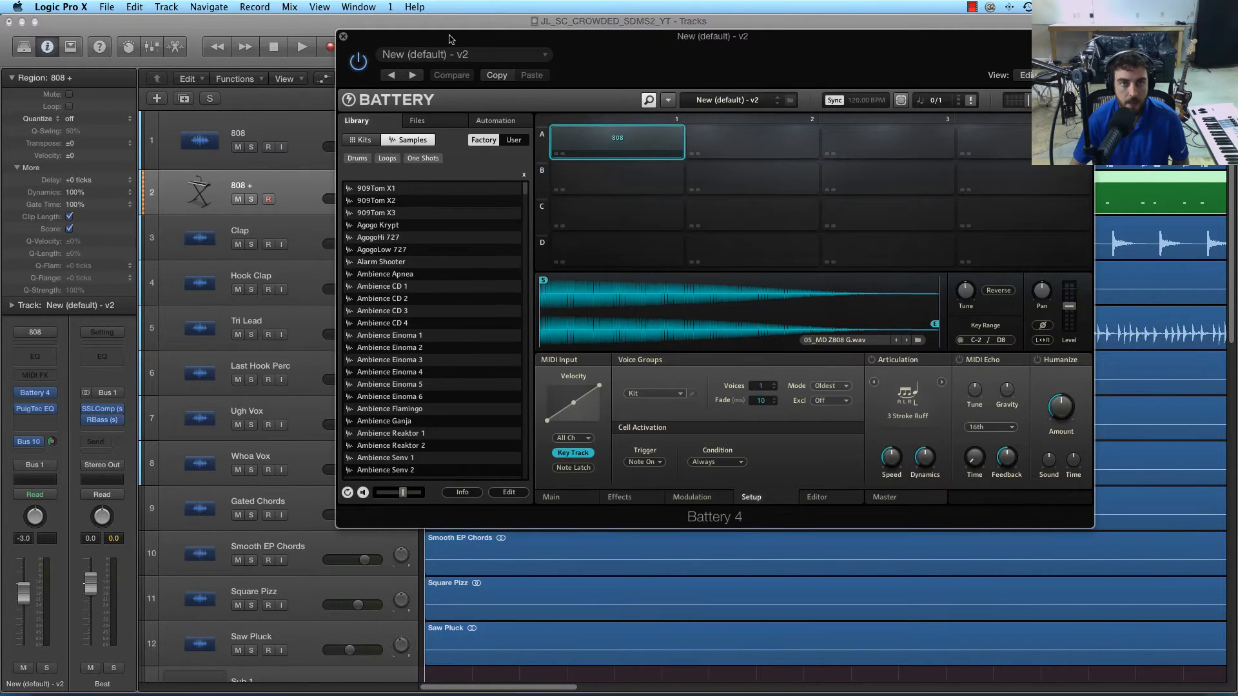
left_click_drag(450, 33, 409, 136)
left_click(563, 250)
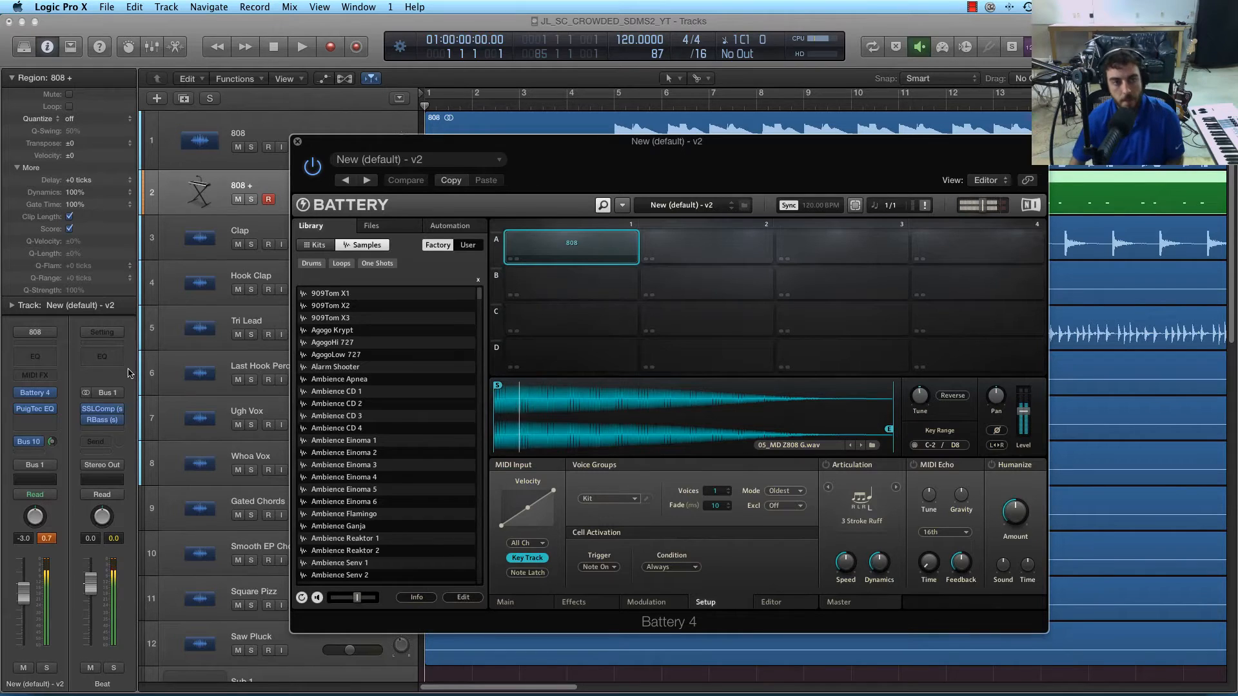
Step: Show the 808 Dist channel fed by the 808 + track's Bus 10 send, and close the Battery 4 window
left_click(29, 443)
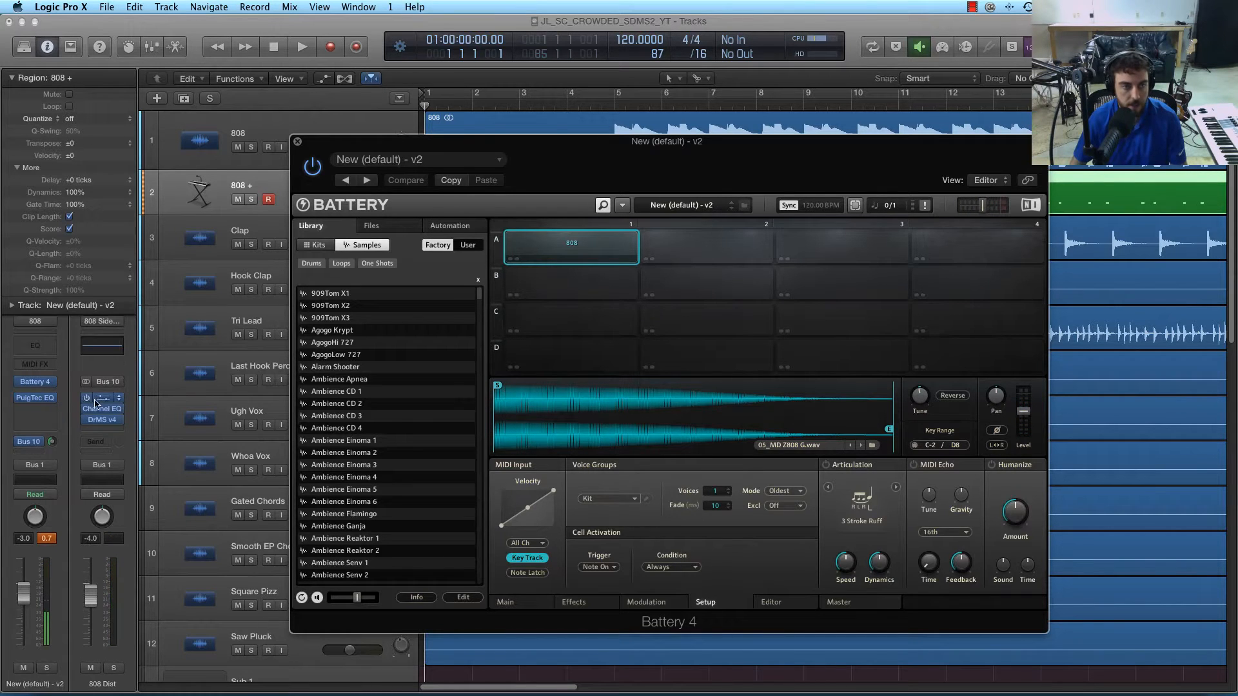
key("y")
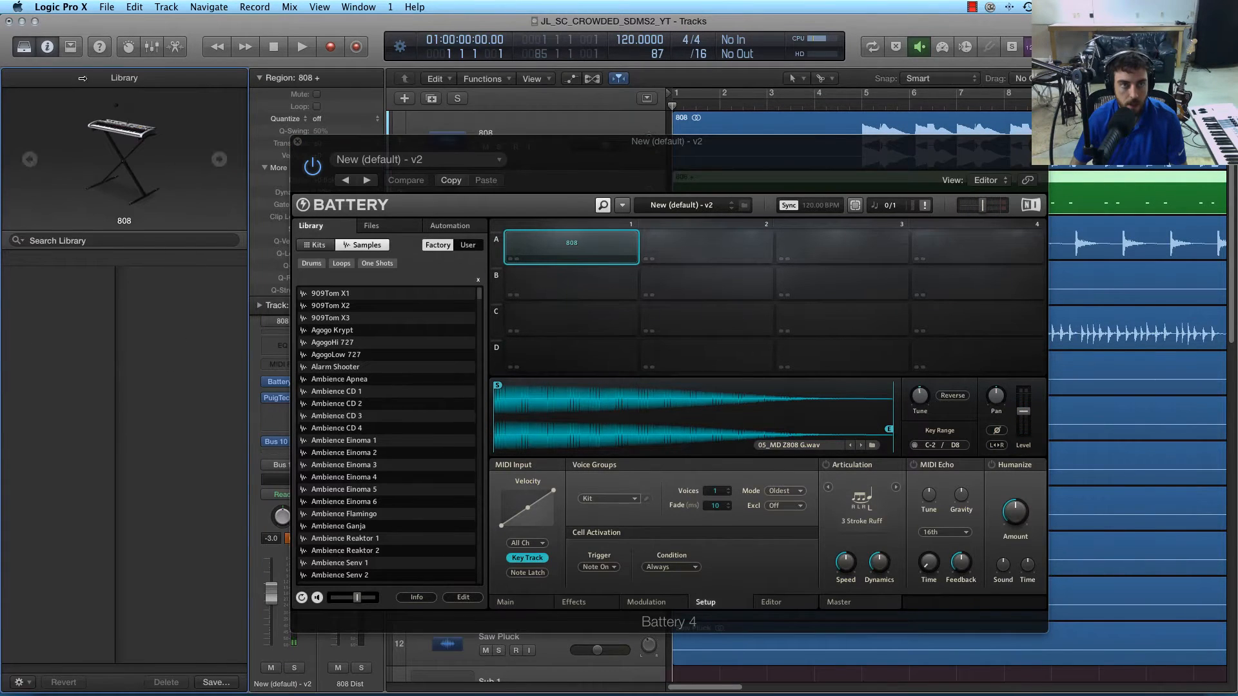
left_click(24, 47)
left_click(298, 143)
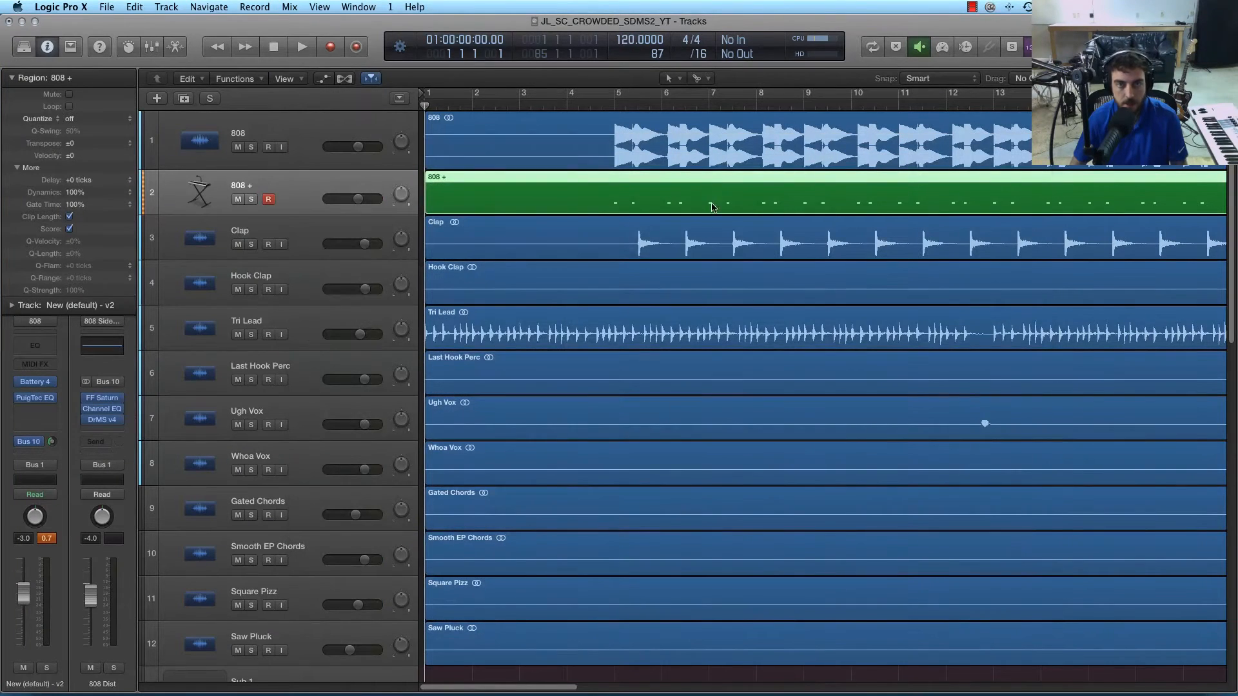
Step: Mute the original 808 track and play the full arrangement from bar 37 with the 808 + track active
key("z")
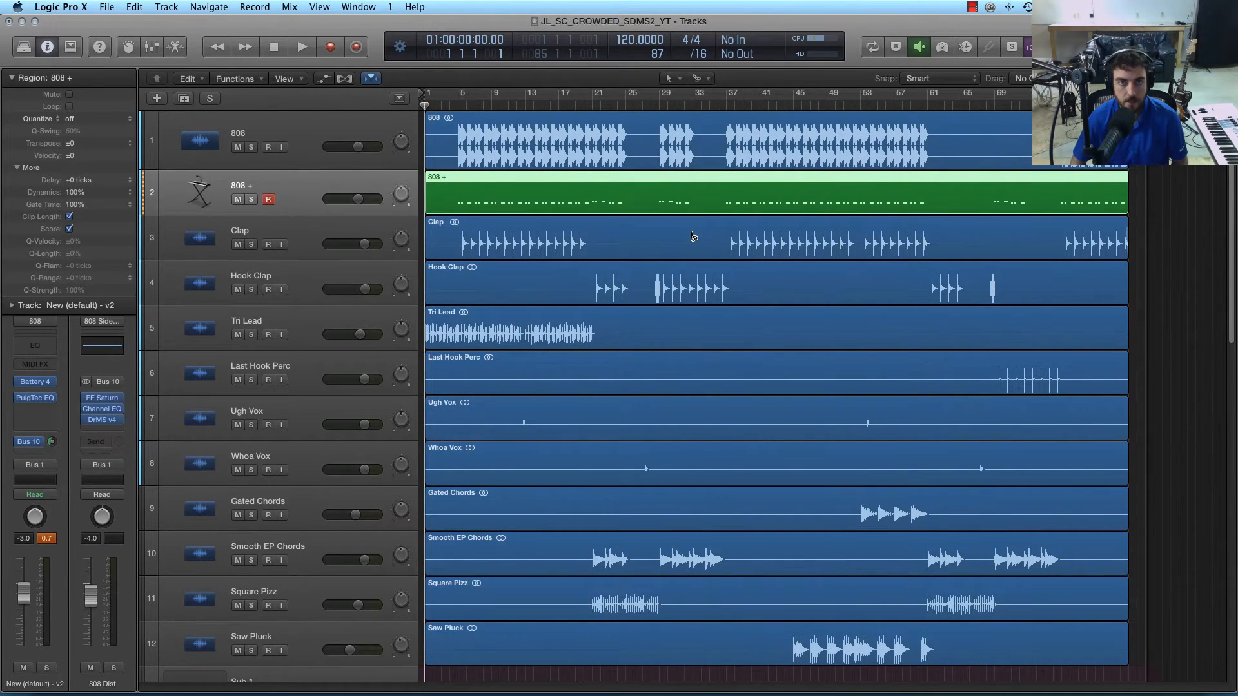
key("super+Up")
key("super+Up")
left_click(229, 141)
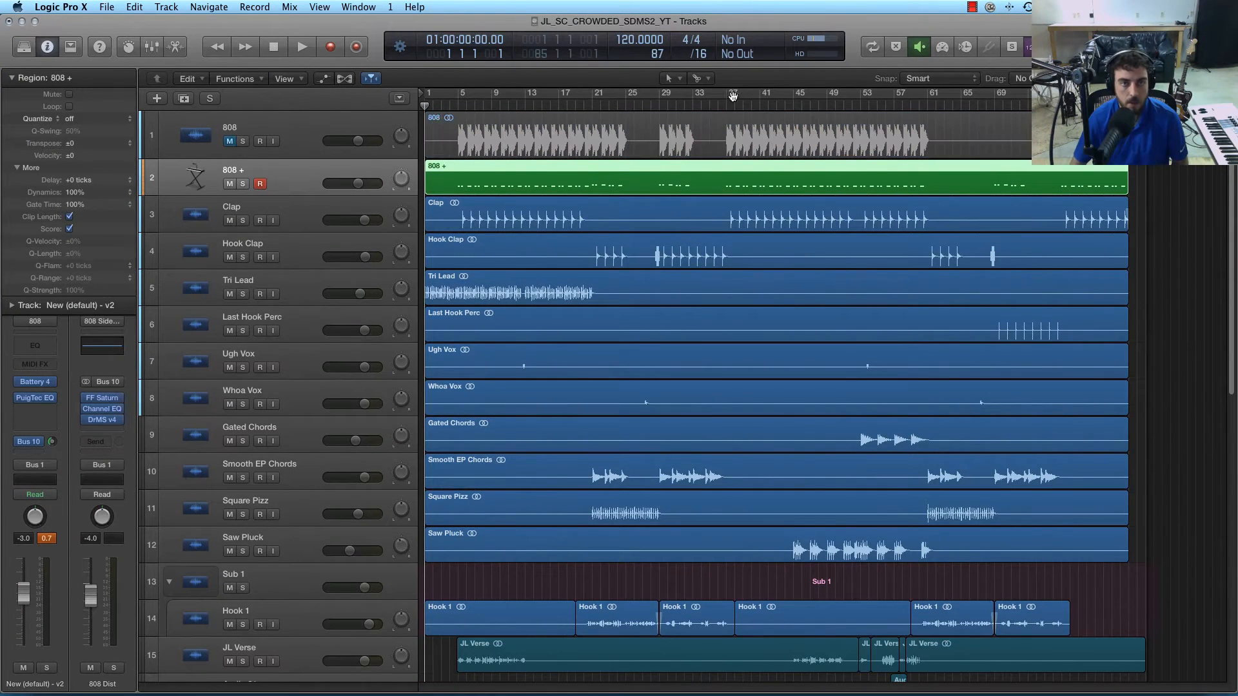
left_click(725, 104)
key("space")
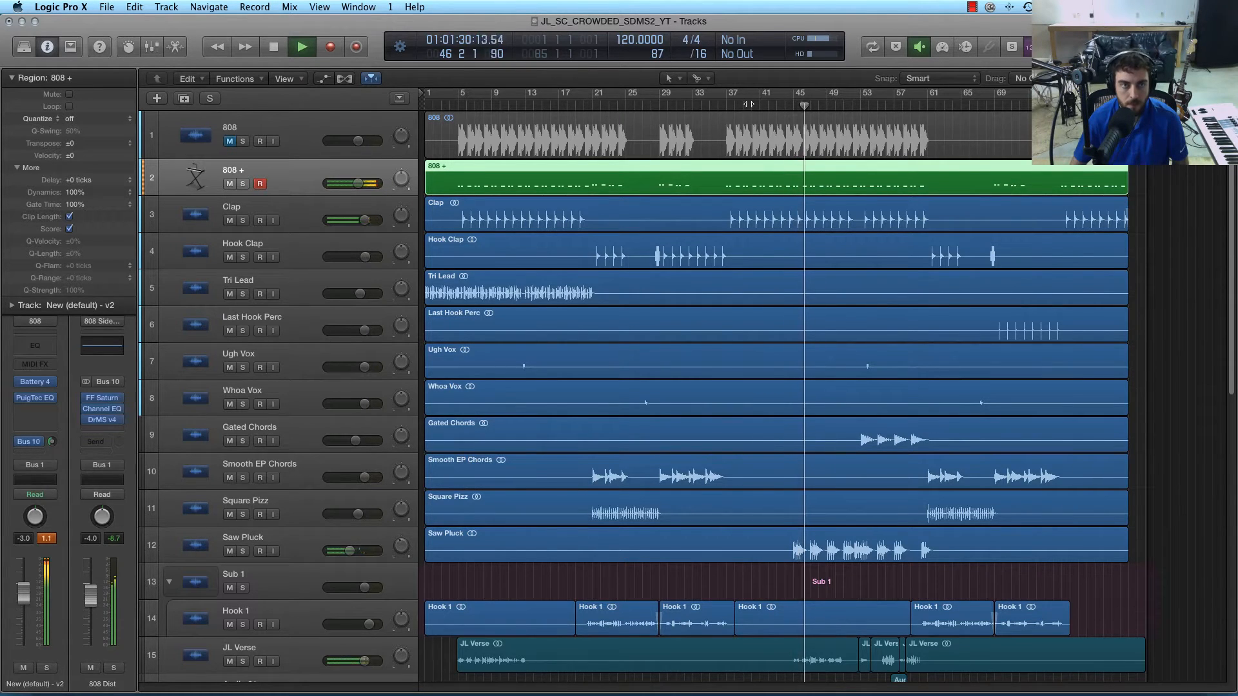
key("space")
Step: Compare the original 808 with the 808 + track by swapping their mutes and playing the song from bar 45 each time
left_click(229, 184)
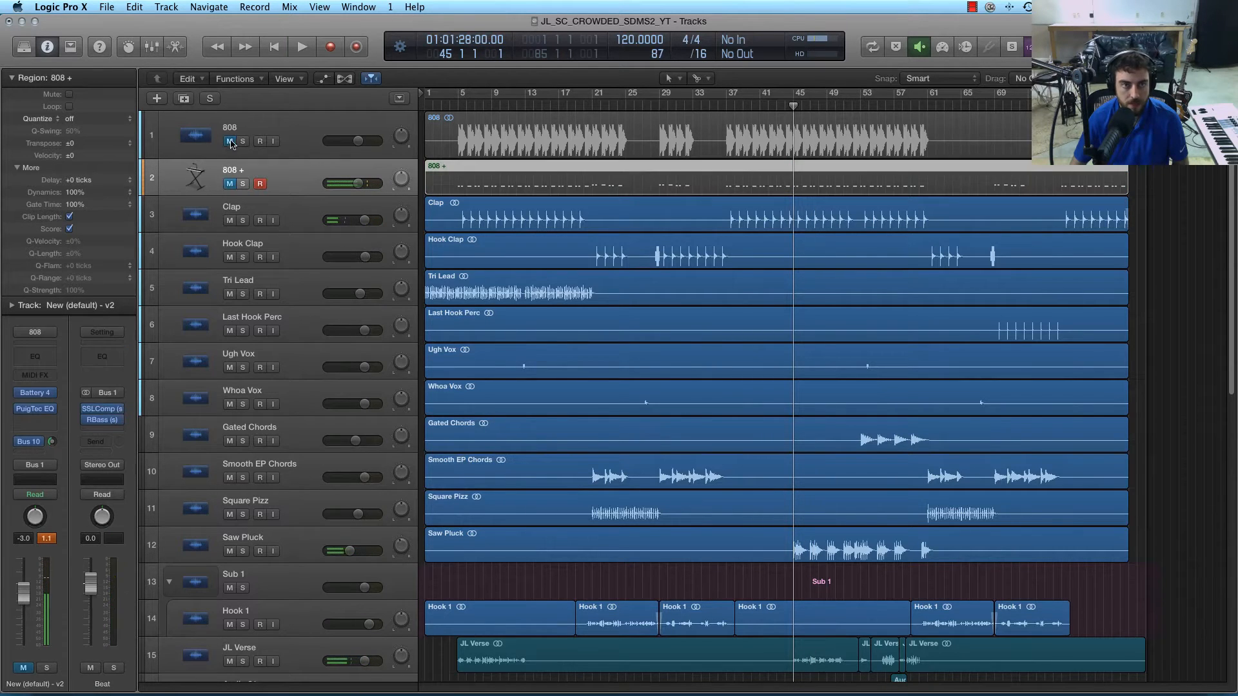
left_click(231, 141)
key("space")
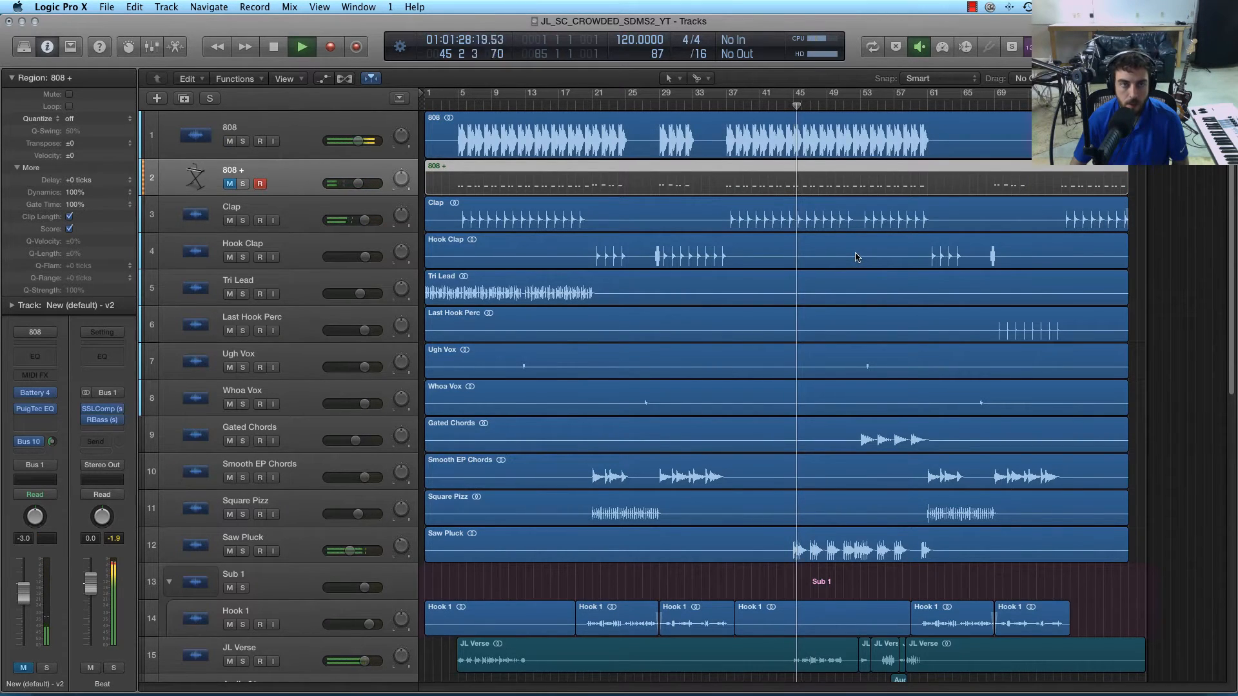
key("space")
left_click(231, 141)
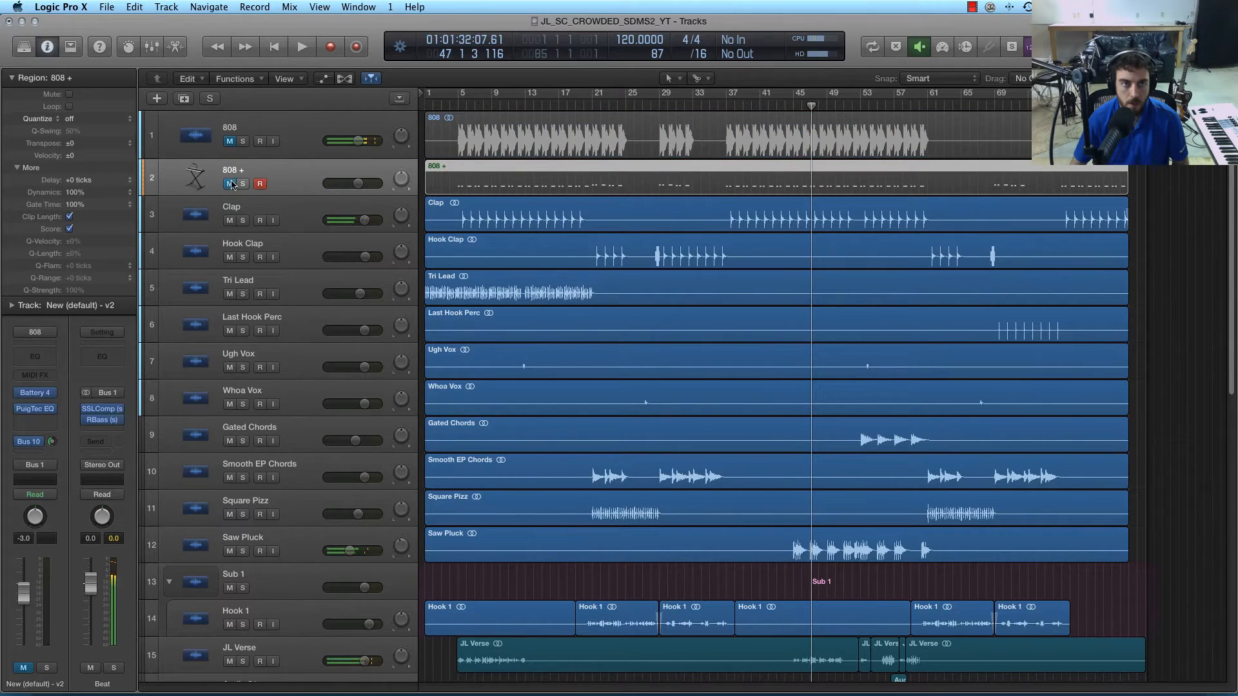
left_click(230, 184)
key("space")
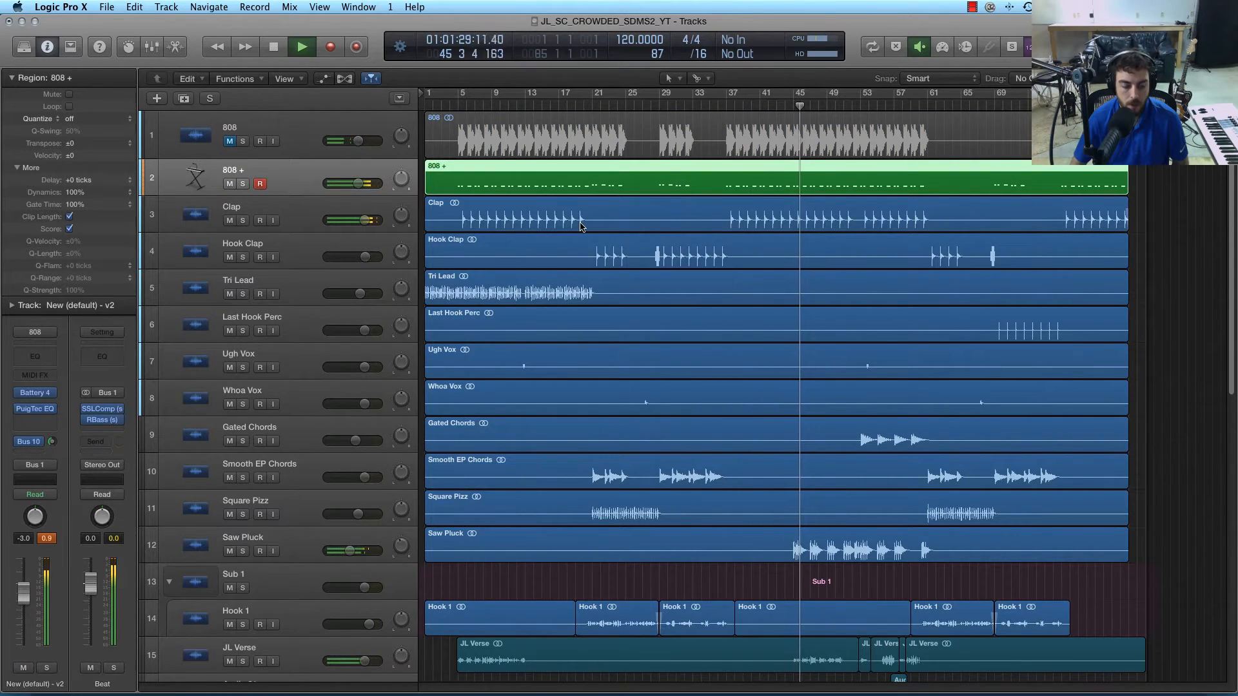
key("space")
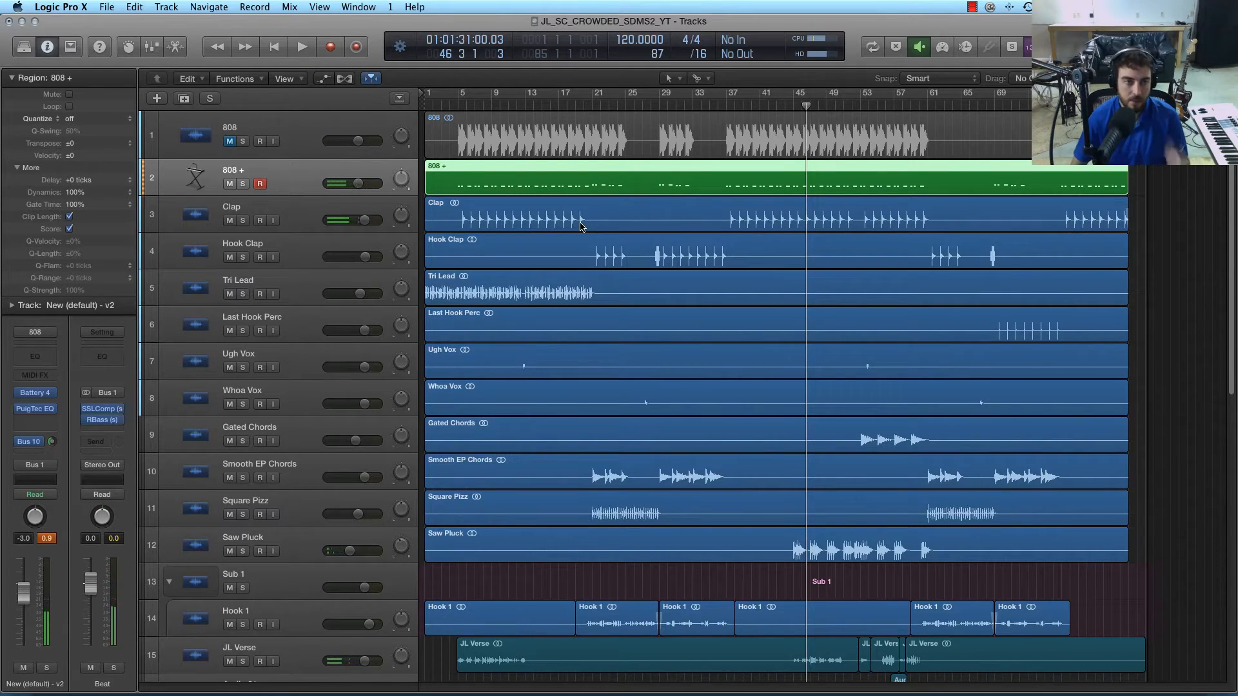
Step: Mute the 808 + track, unmute the original 808 and move the playhead to bar 37
left_click(230, 183)
left_click(229, 142)
left_click(725, 105)
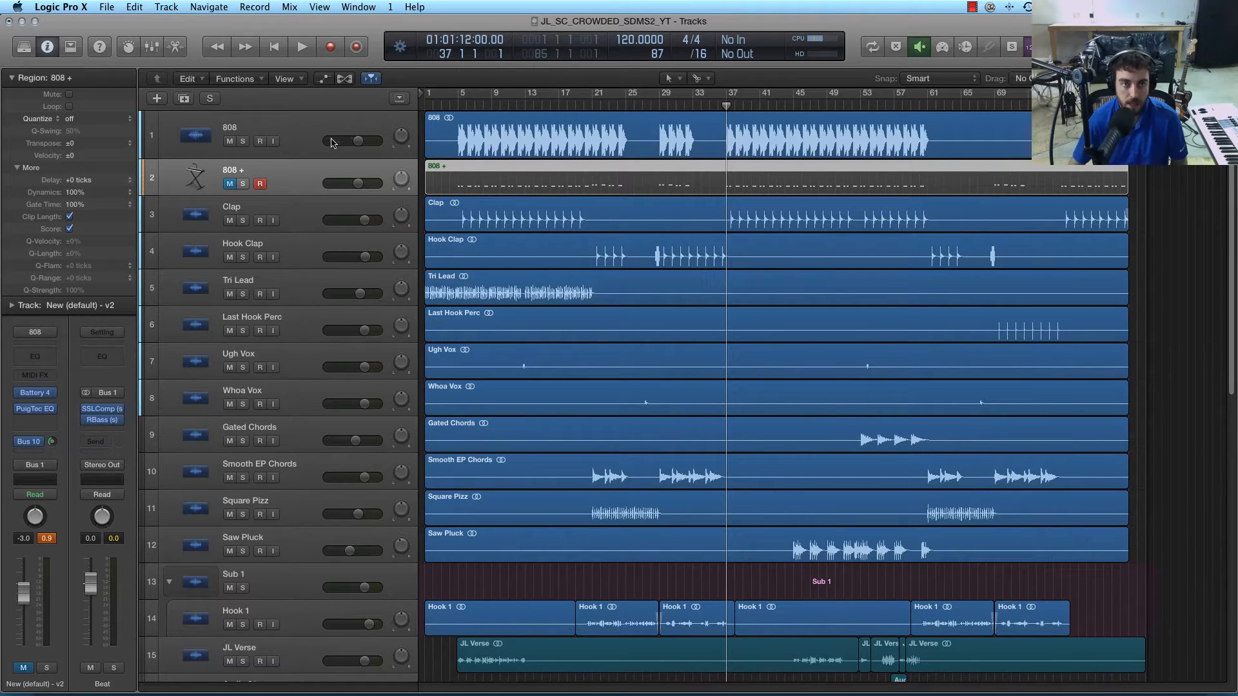
Step: Mute the original 808, unmute the 808 + track and check the 808 sample's tuning in Battery 4
left_click(230, 142)
left_click(231, 184)
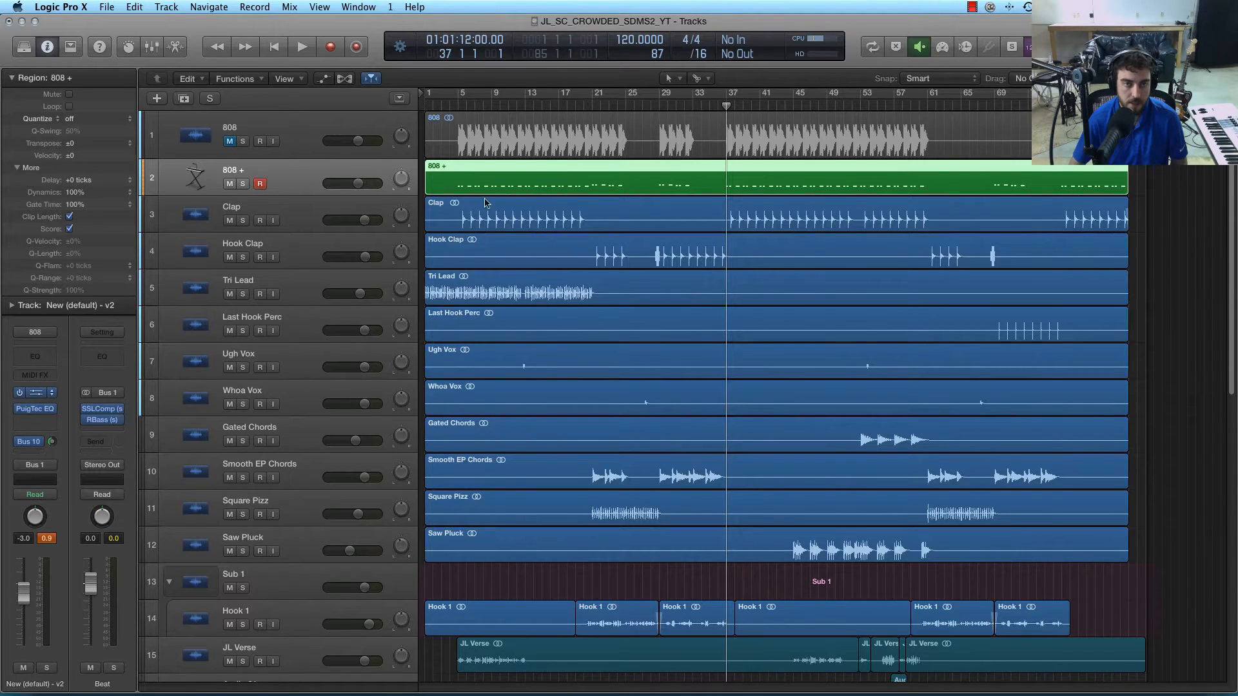
left_click(35, 393)
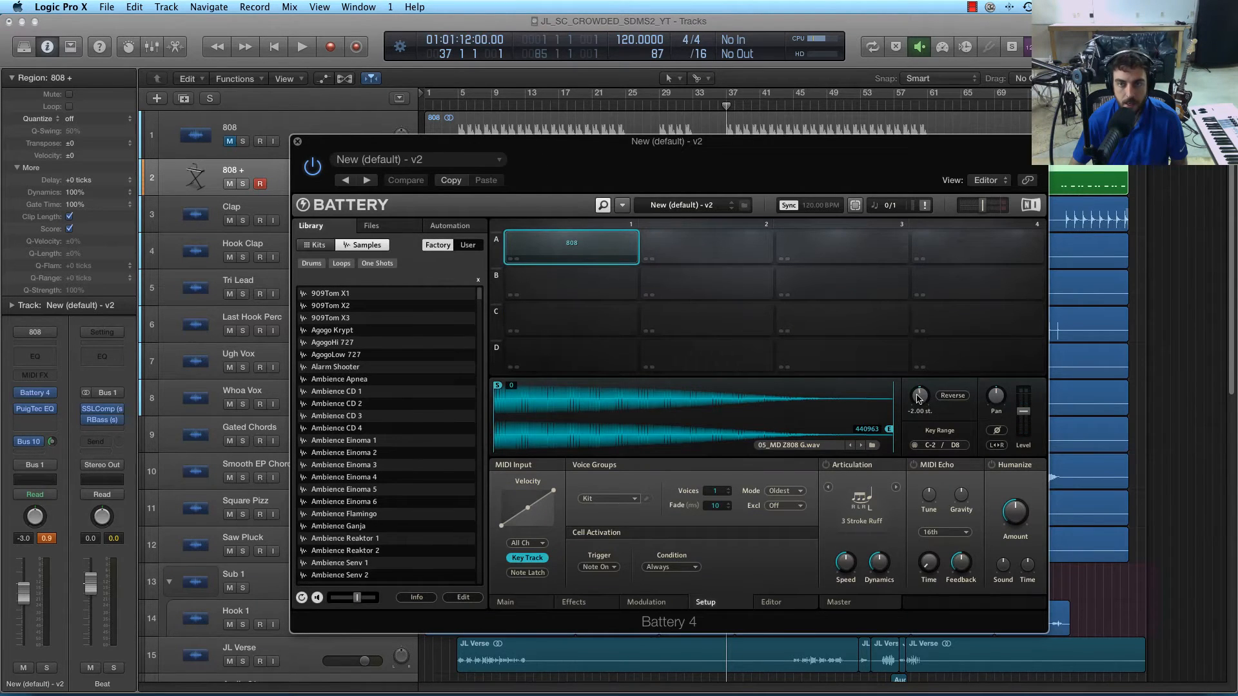
left_click(297, 142)
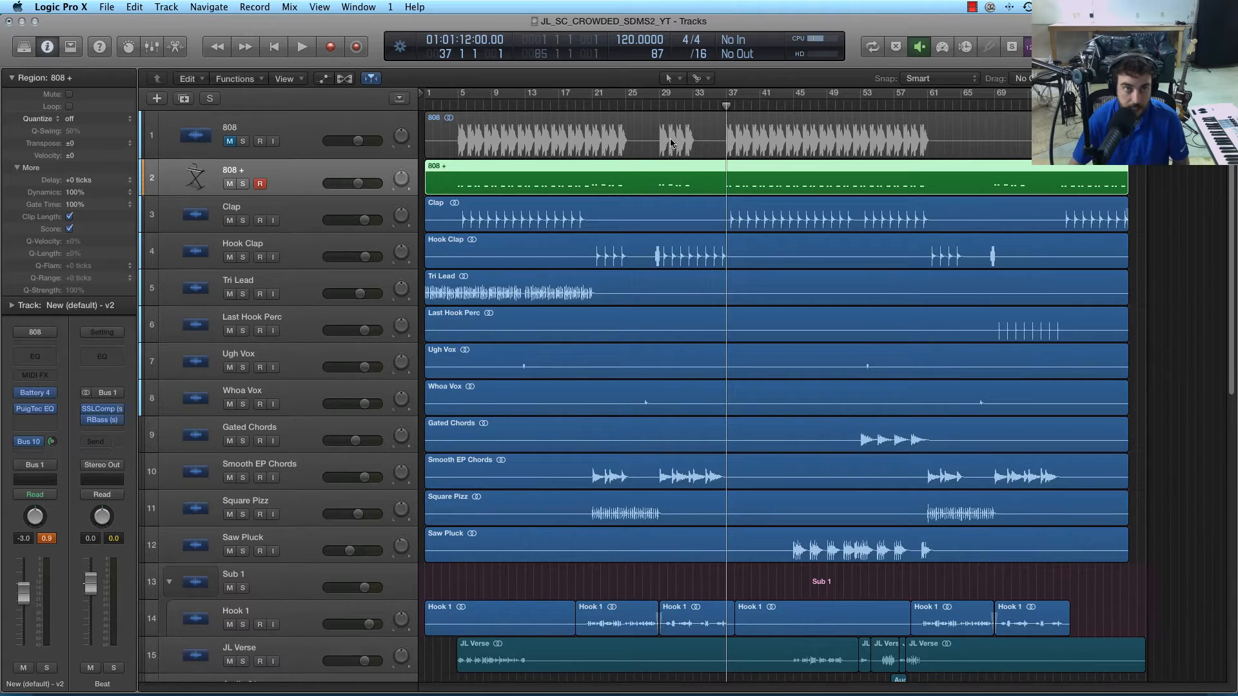
Step: Open the PuigTec EQP1A on the 808 + track and examine its low-frequency boost settings
left_click(37, 410)
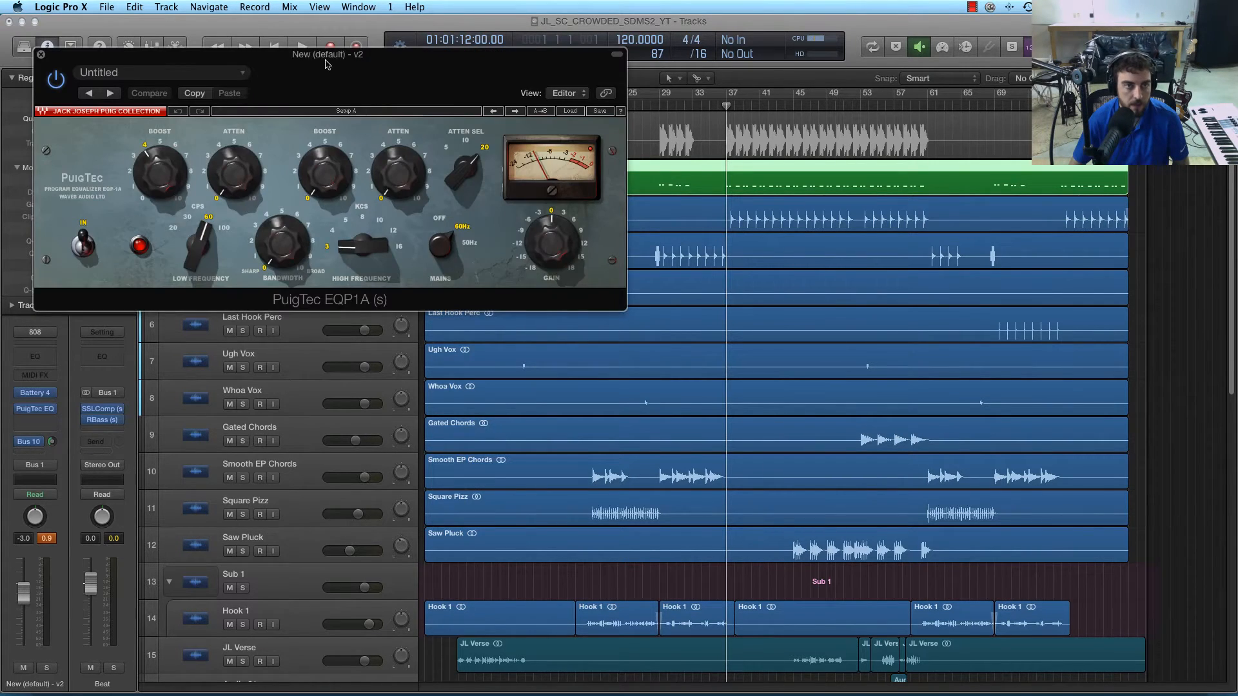
left_click_drag(265, 59, 444, 304)
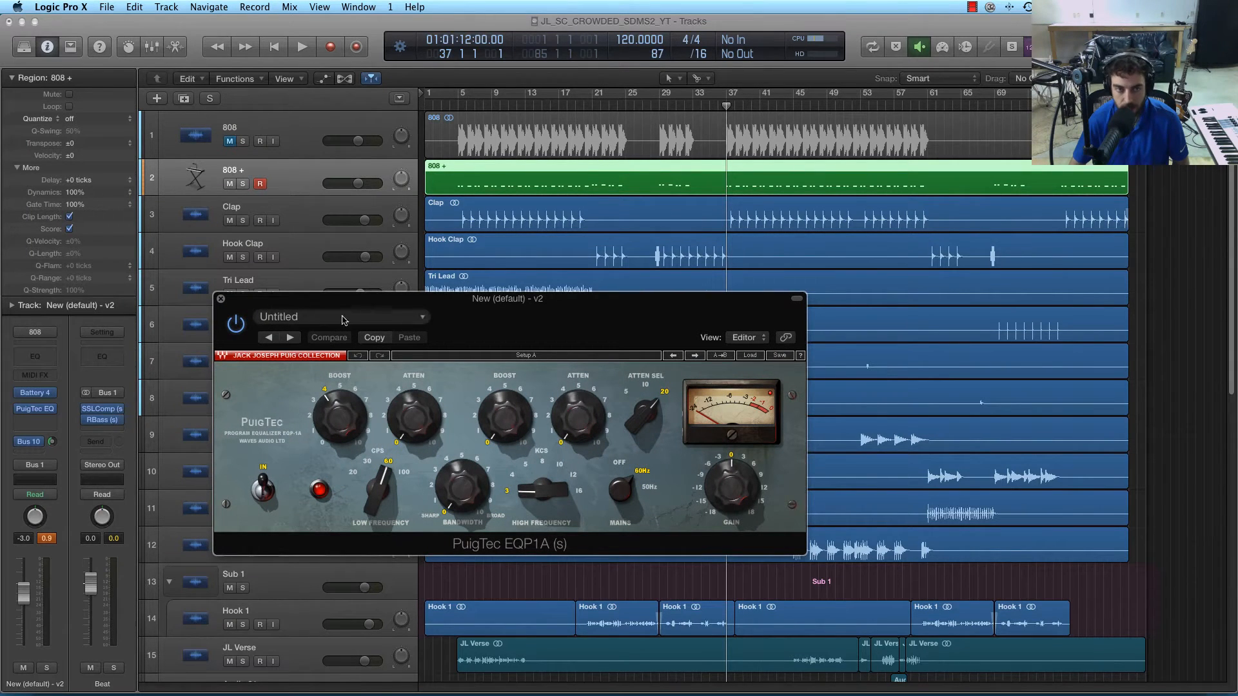
left_click_drag(351, 300, 420, 293)
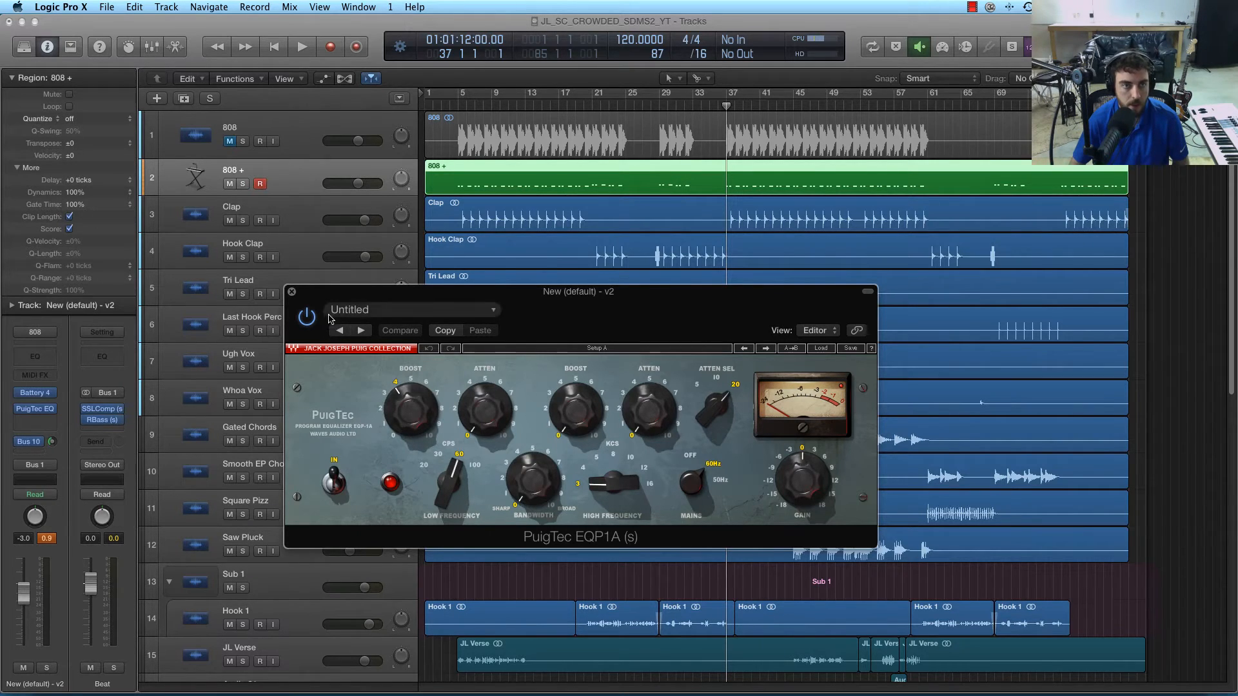
Step: Listen to the song from bar 37 with the PuigTec EQ and the 808 Dist channel's effects bypassed
left_click(29, 442)
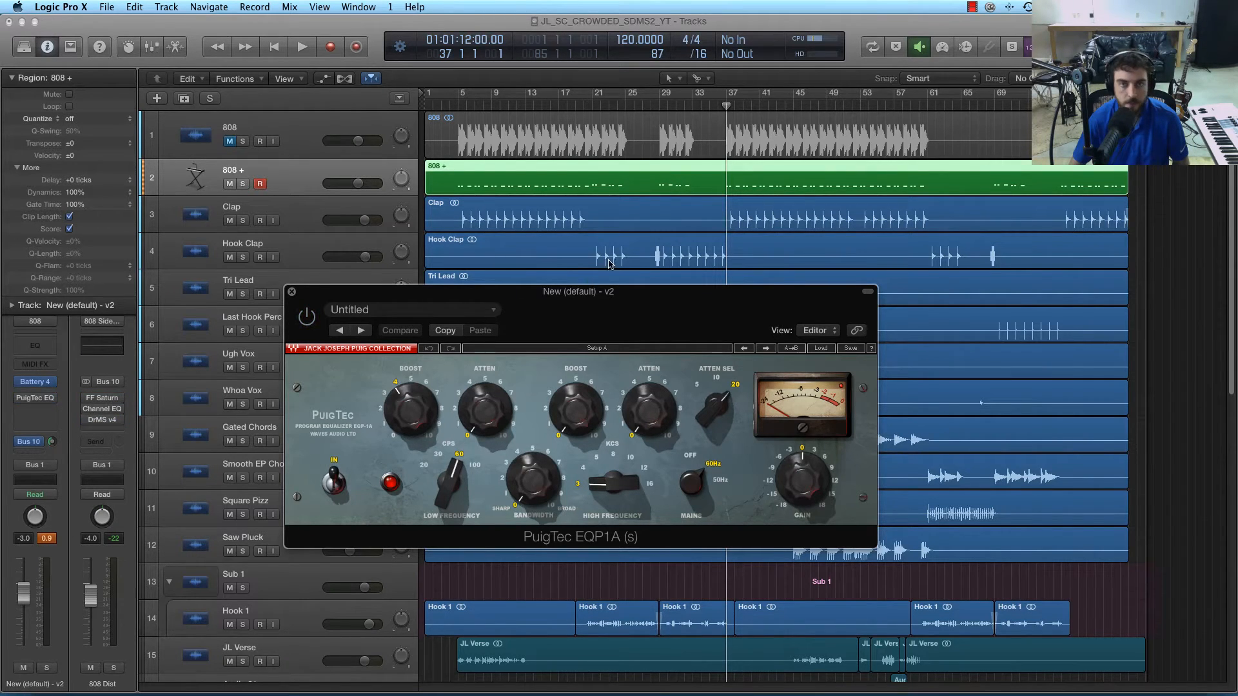
key("space")
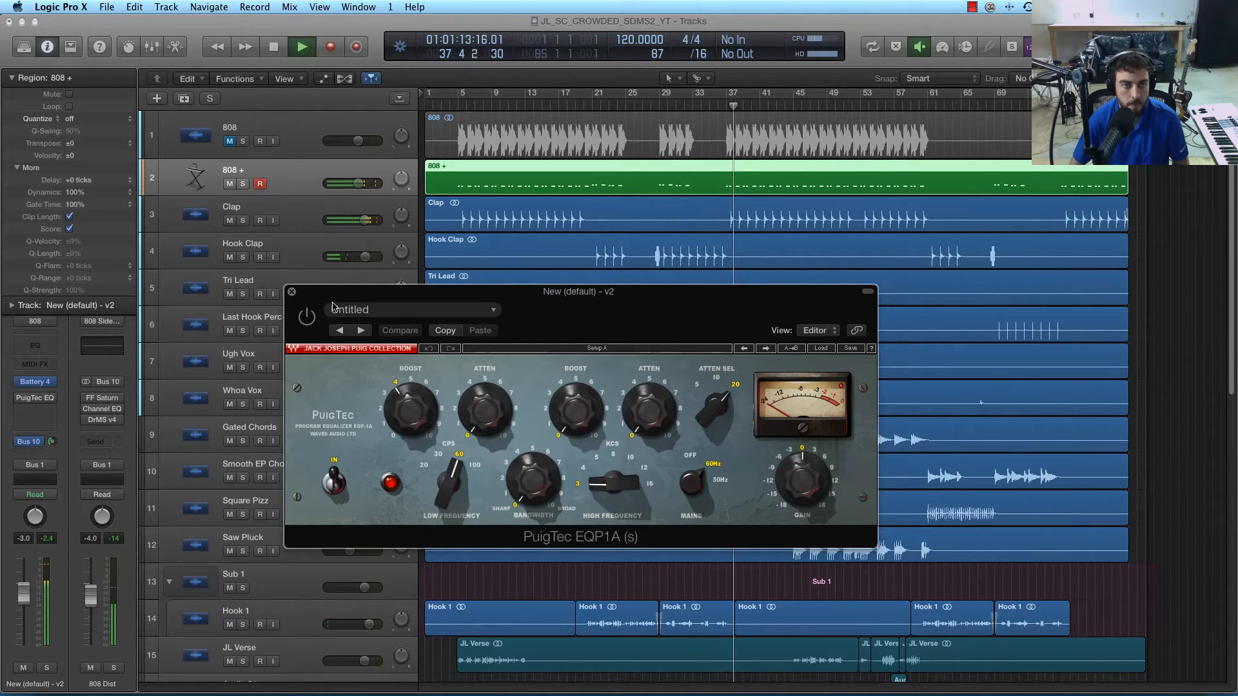
left_click_drag(345, 303, 308, 270)
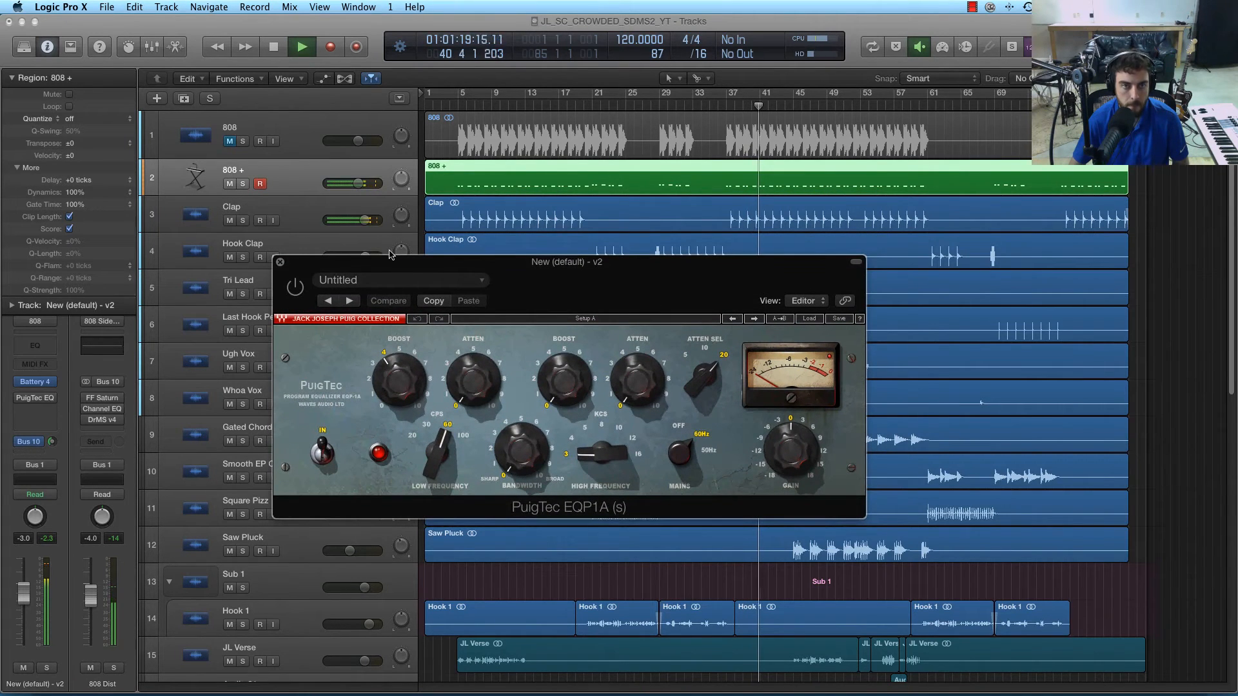
key("space")
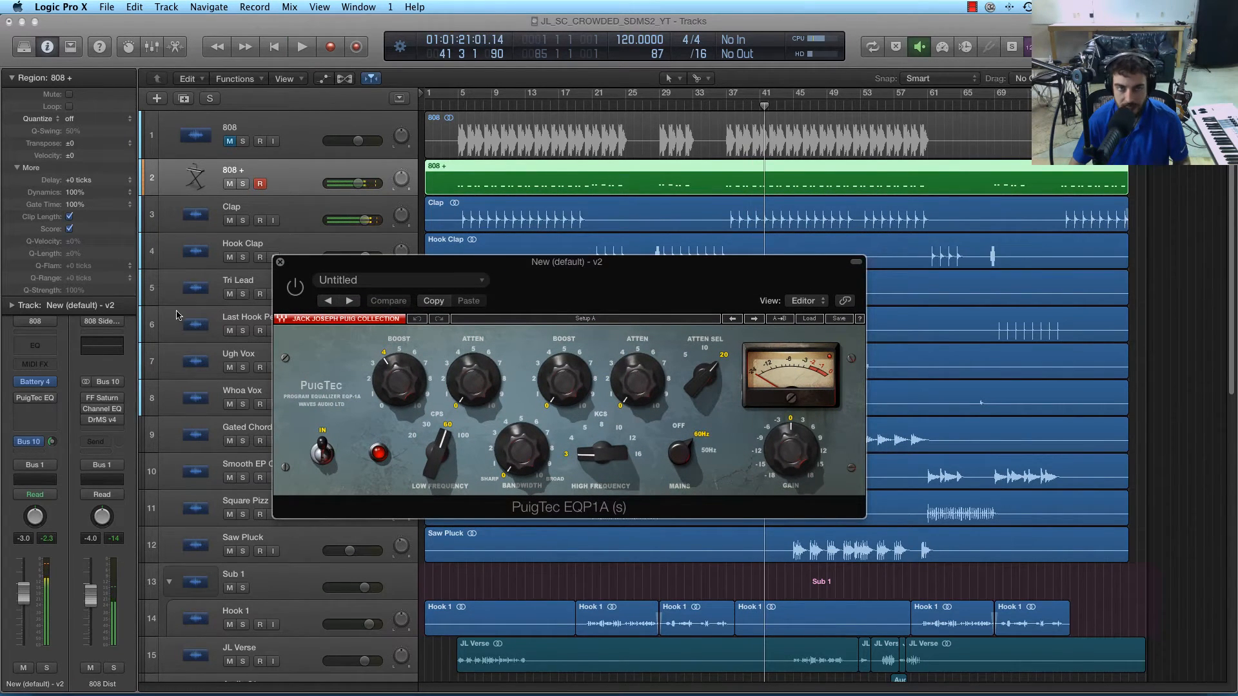
Step: Turn the 808 + track's PuigTec EQ back on
mouse_move(38, 380)
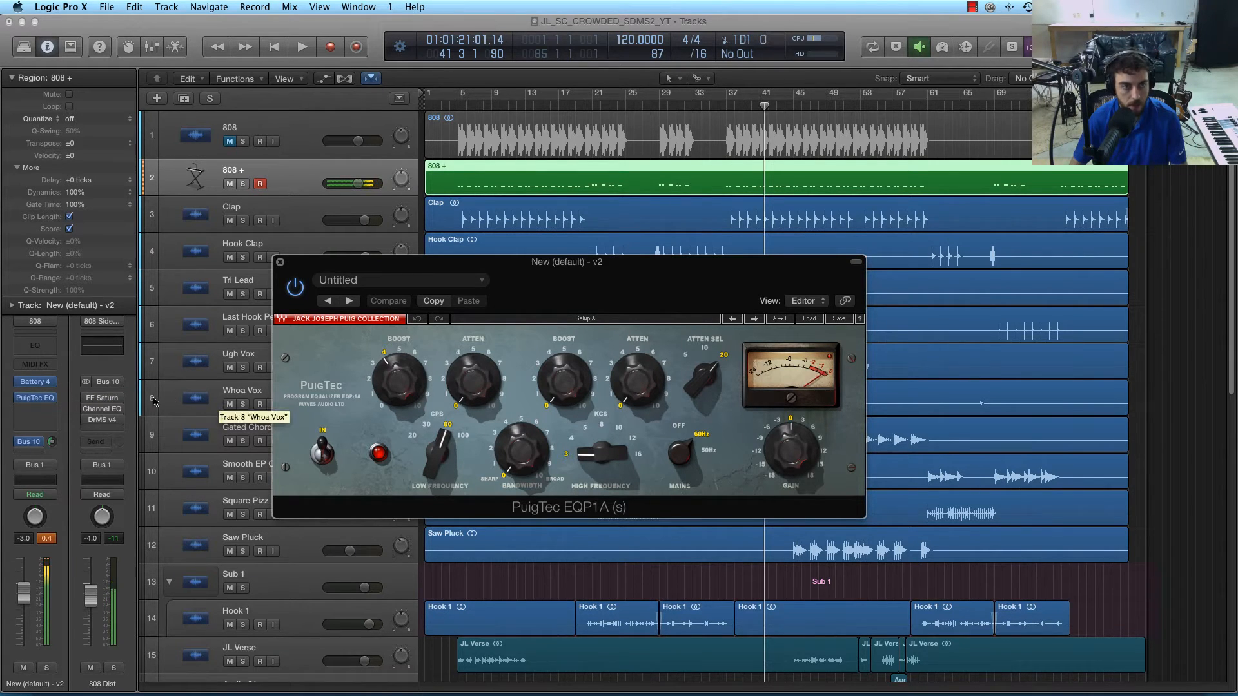
left_click(19, 398)
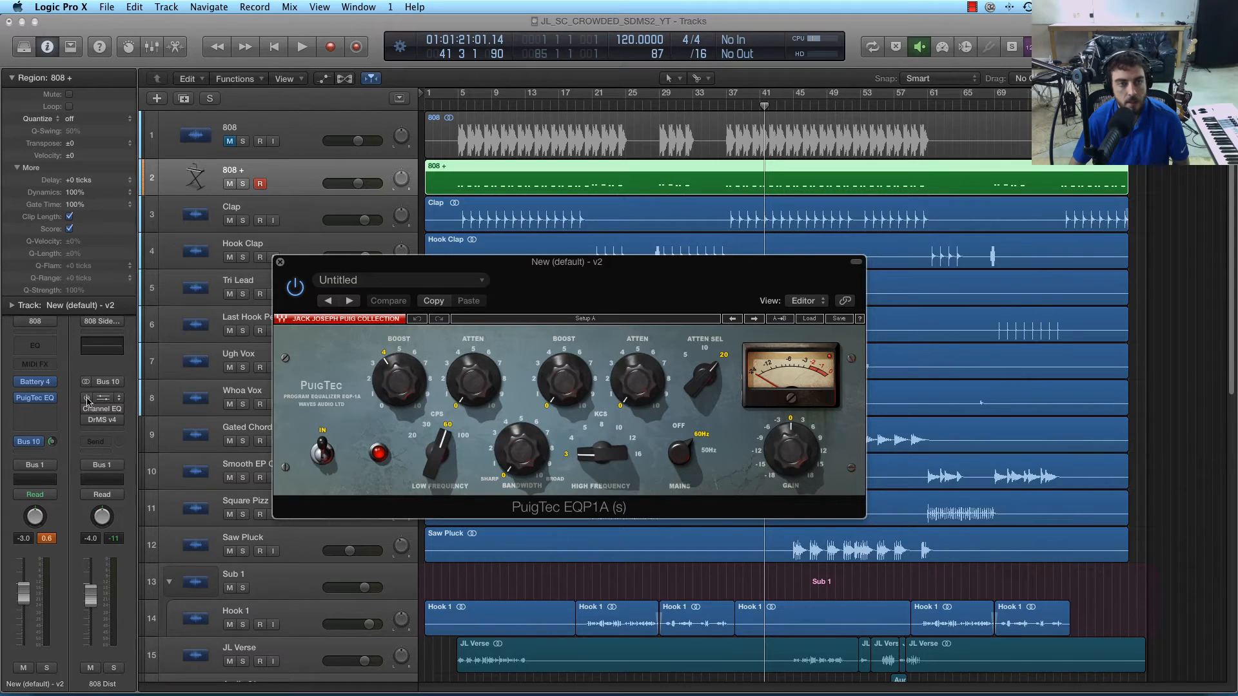
Step: Open FF Saturn on the 808 Dist channel and close the PuigTec EQ window
mouse_move(101, 400)
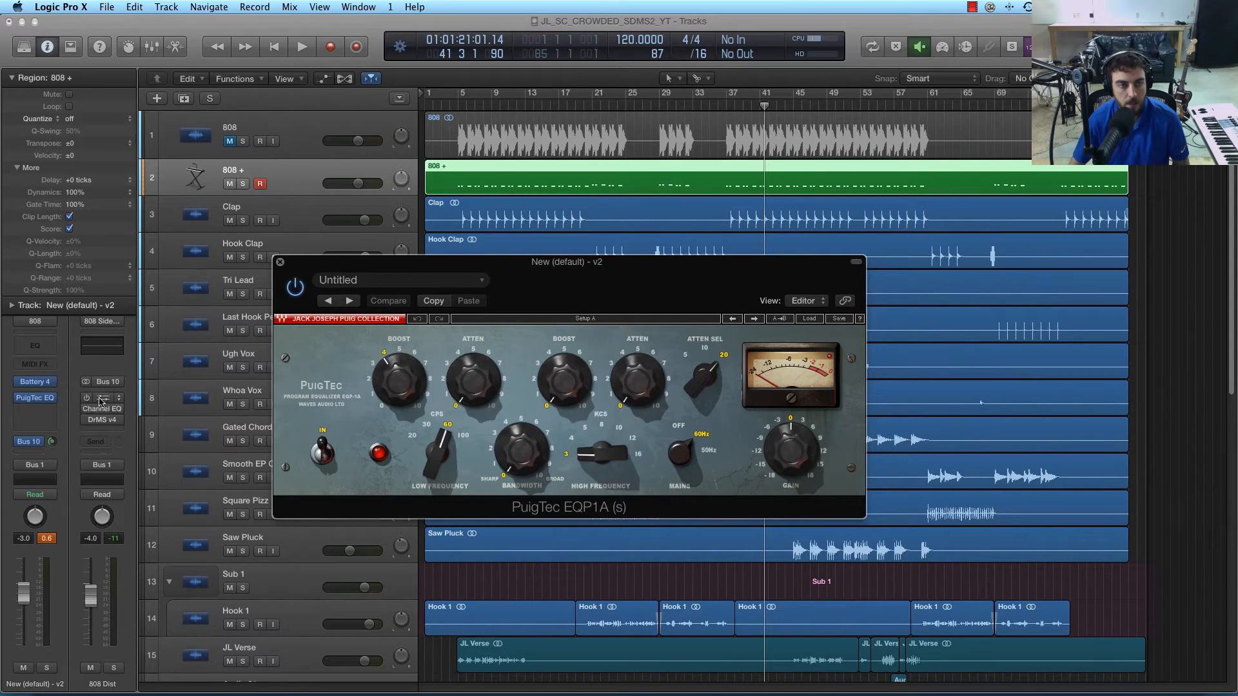
left_click(102, 400)
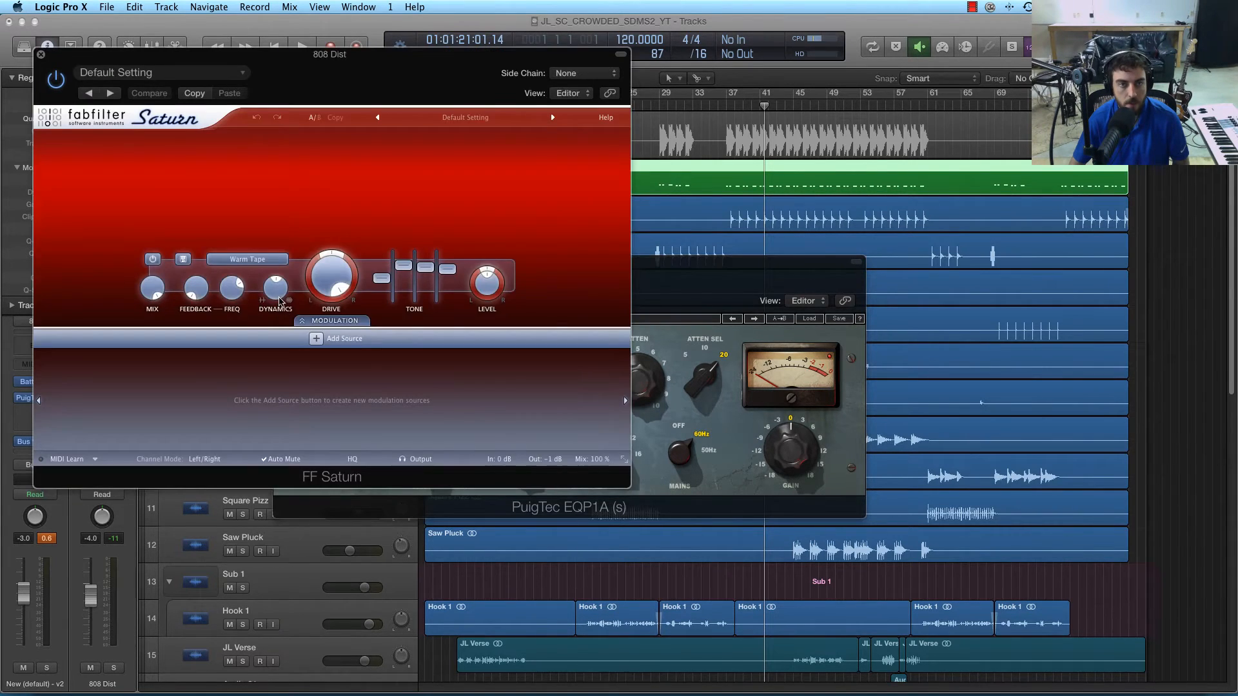
left_click(671, 273)
left_click(280, 262)
left_click_drag(293, 54, 436, 150)
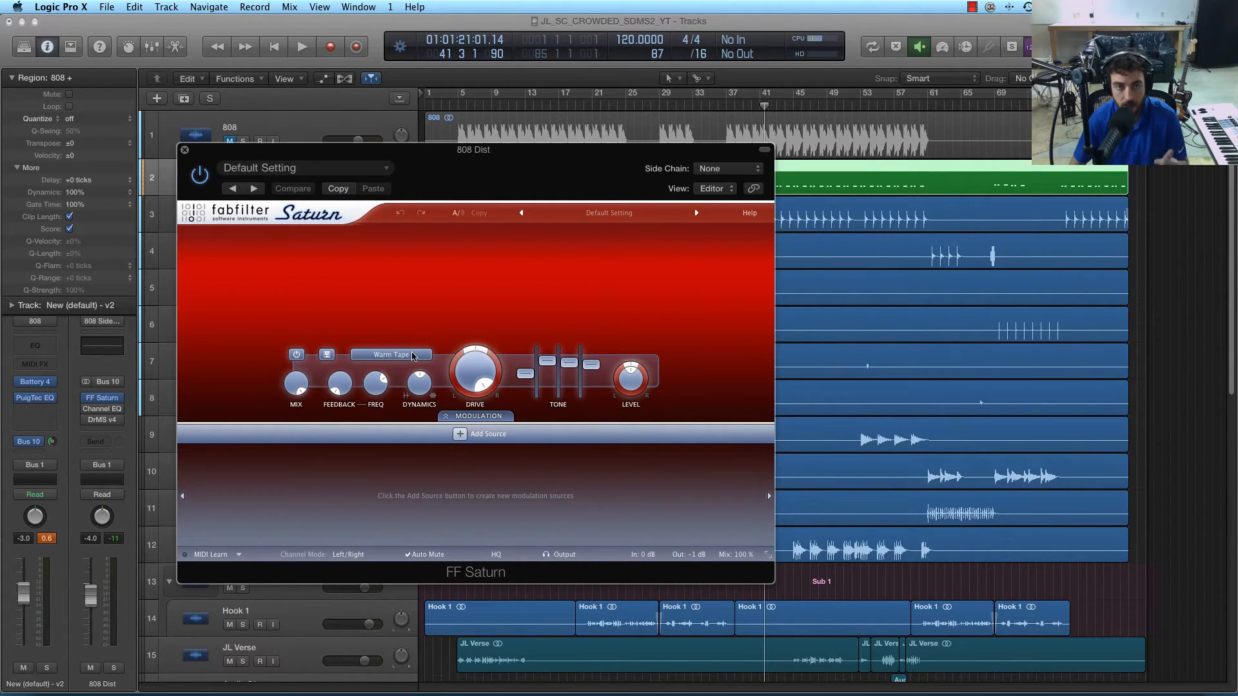
Step: Check FF Saturn's distortion style, keeping Warm Tape, and play the song from bar 37 through it
left_click(392, 355)
left_click(408, 419)
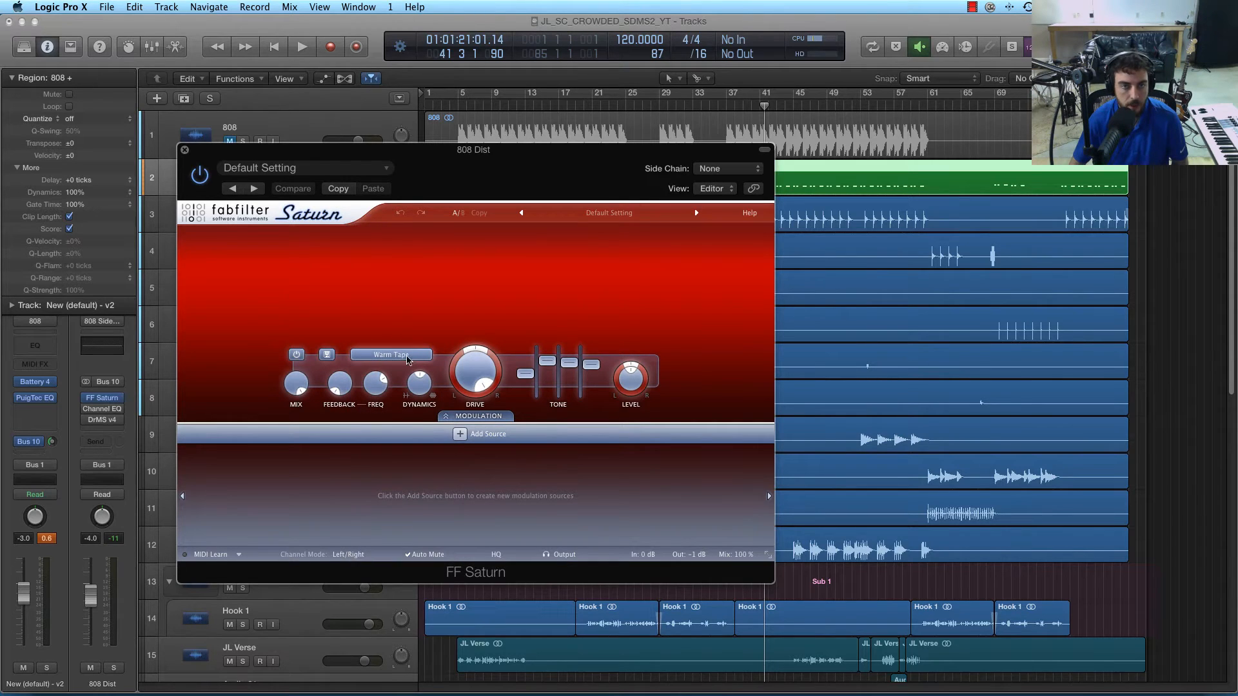
left_click_drag(400, 152, 380, 148)
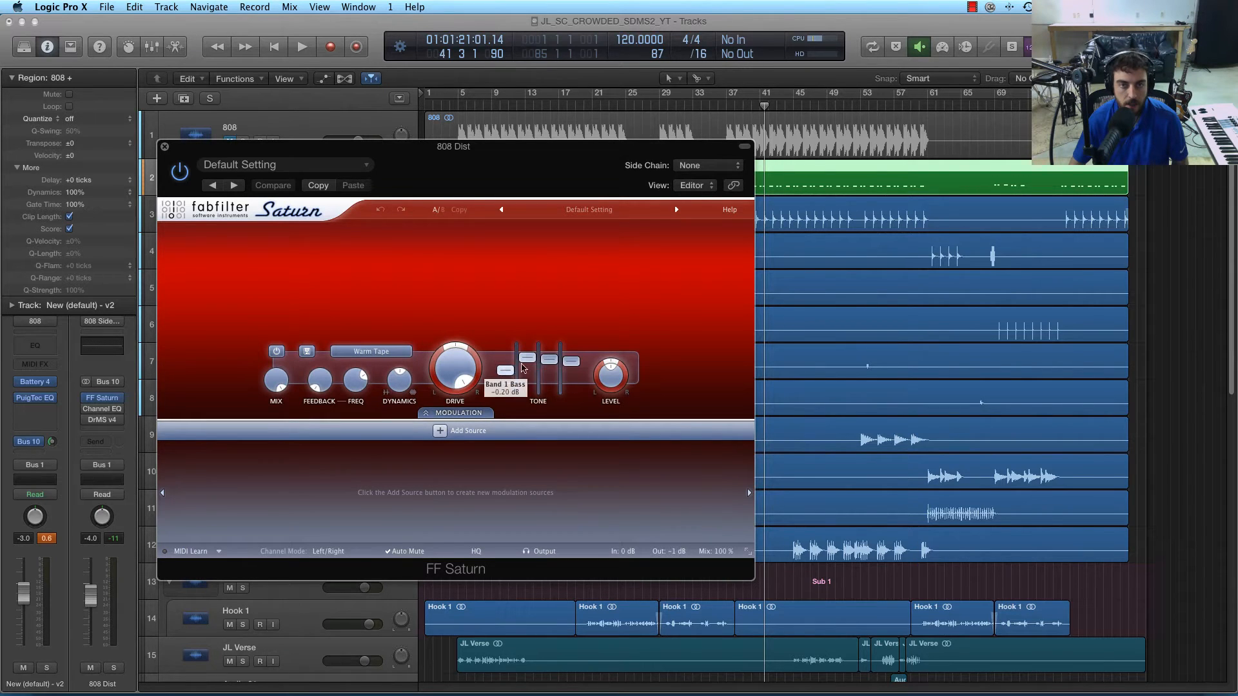
mouse_move(498, 150)
left_mouse_down()
mouse_move(522, 150)
mouse_move(501, 151)
left_mouse_up()
key("space")
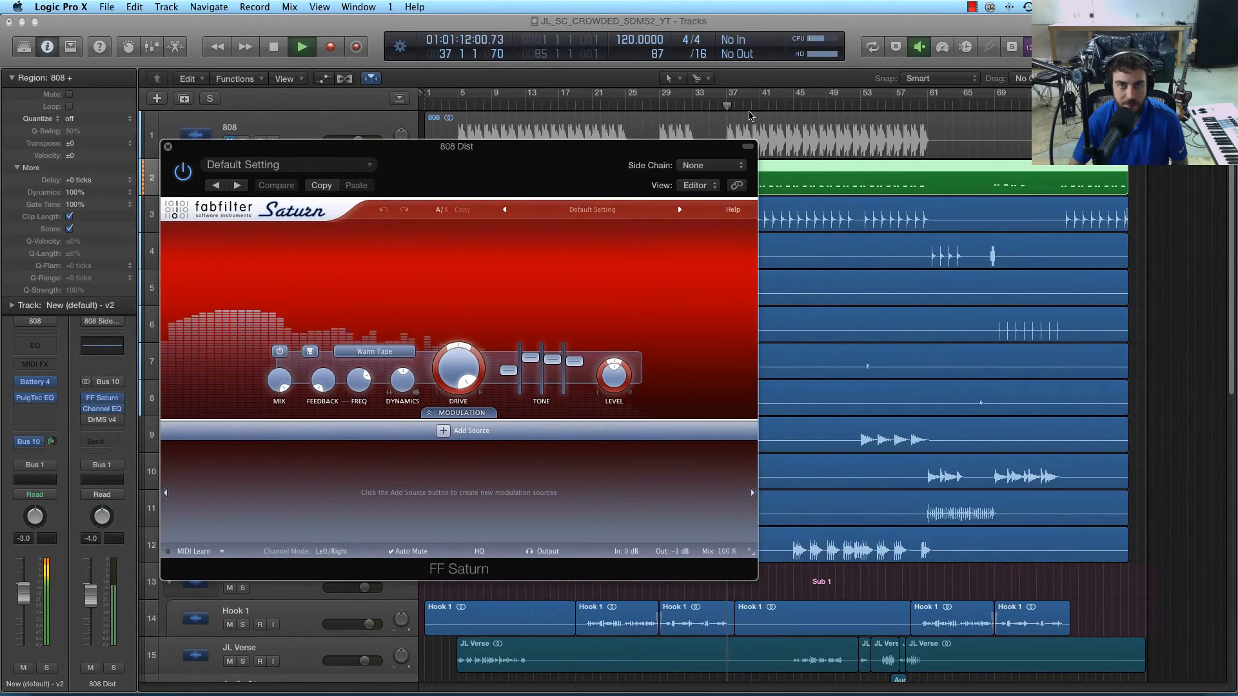
Step: Compare the song from bar 37 with FF Saturn and the Channel EQ on the 808 Dist channel active and bypassed
left_click_drag(281, 150, 289, 186)
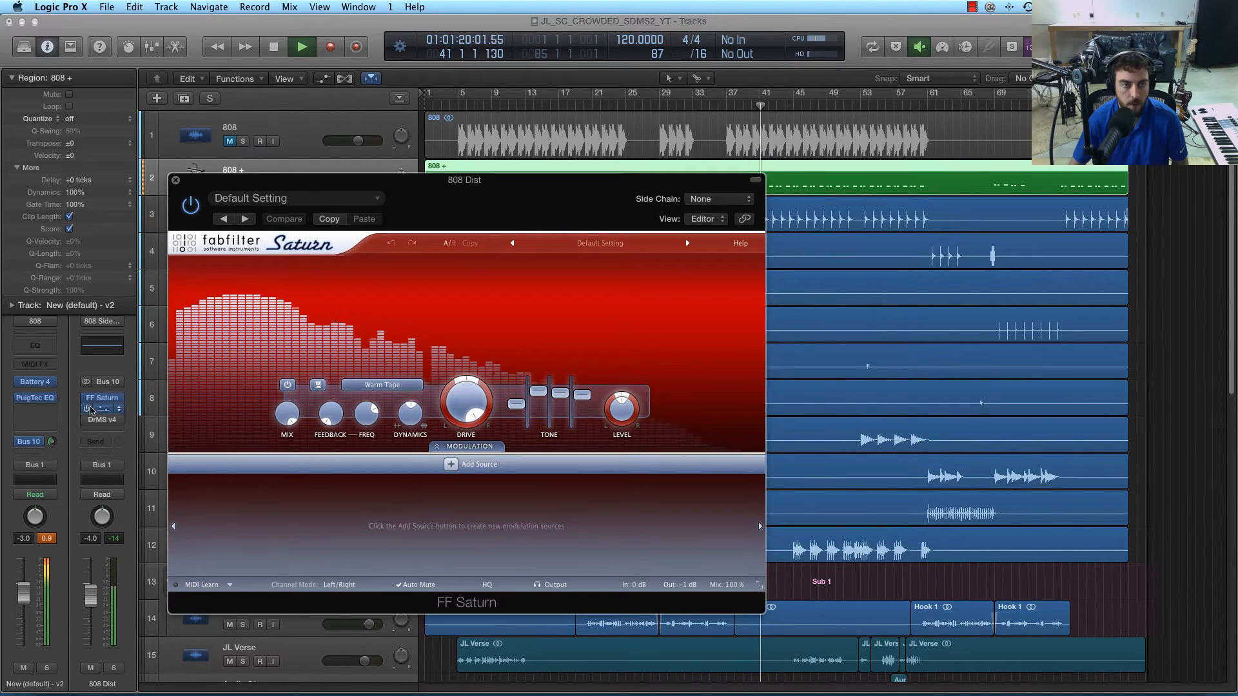
key("space")
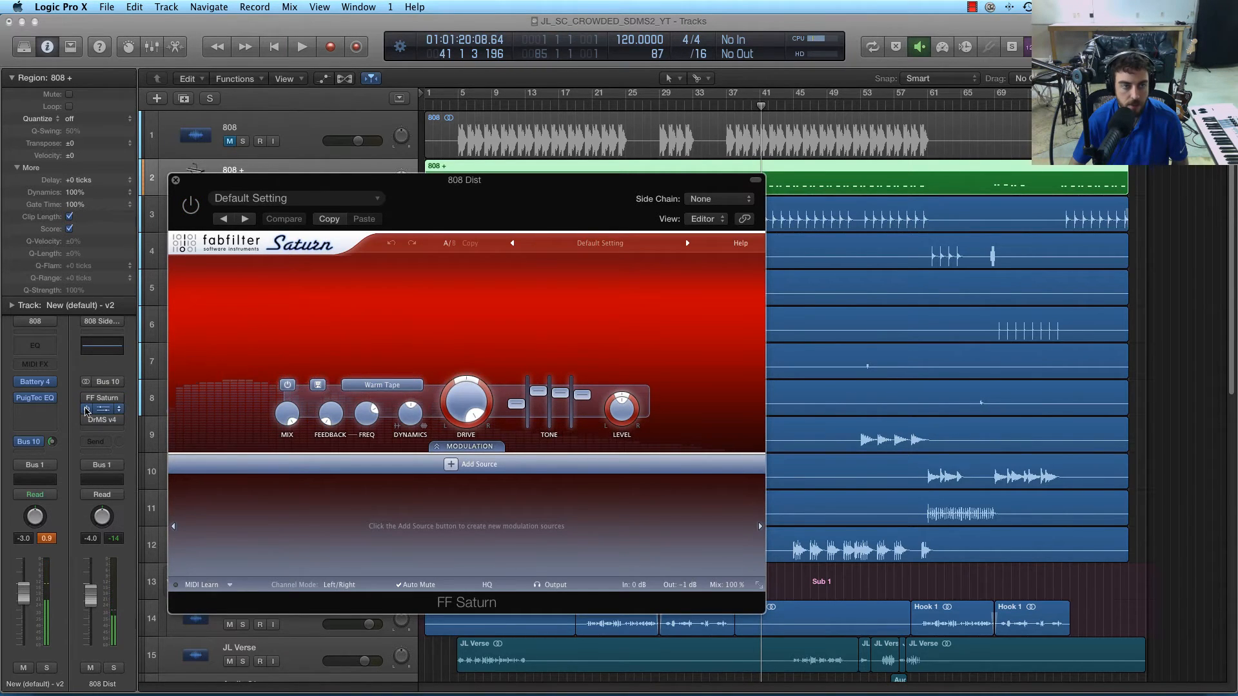
key("space")
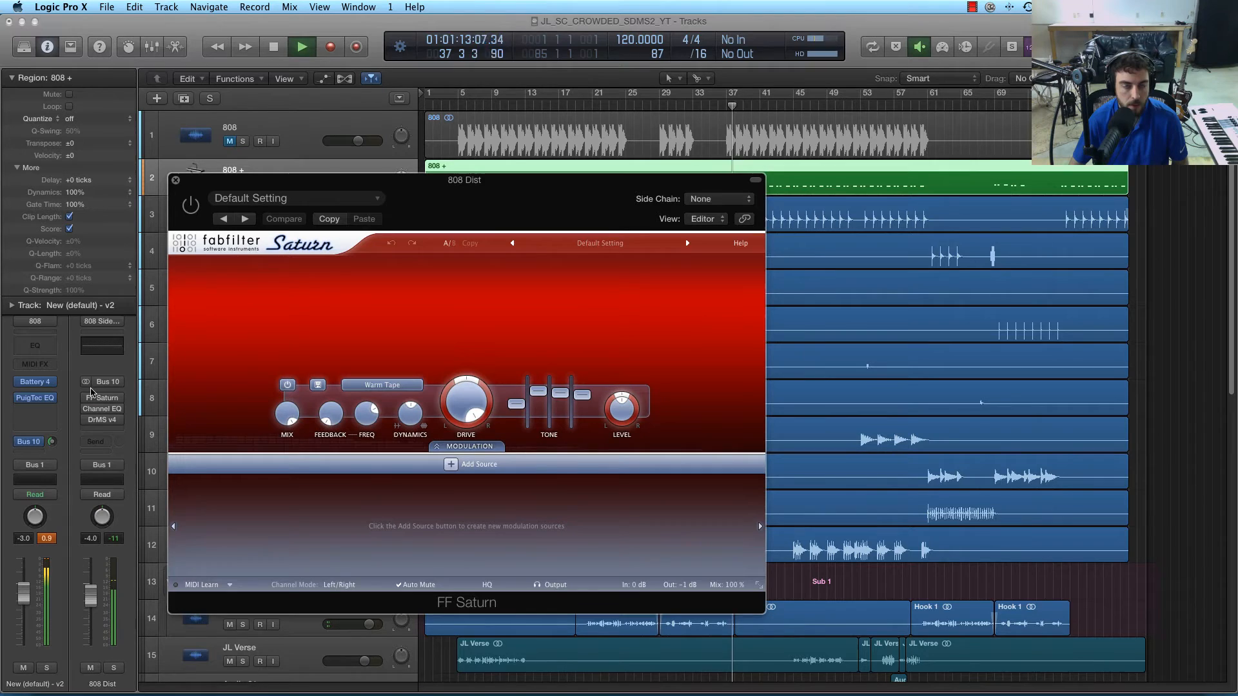
mouse_move(89, 399)
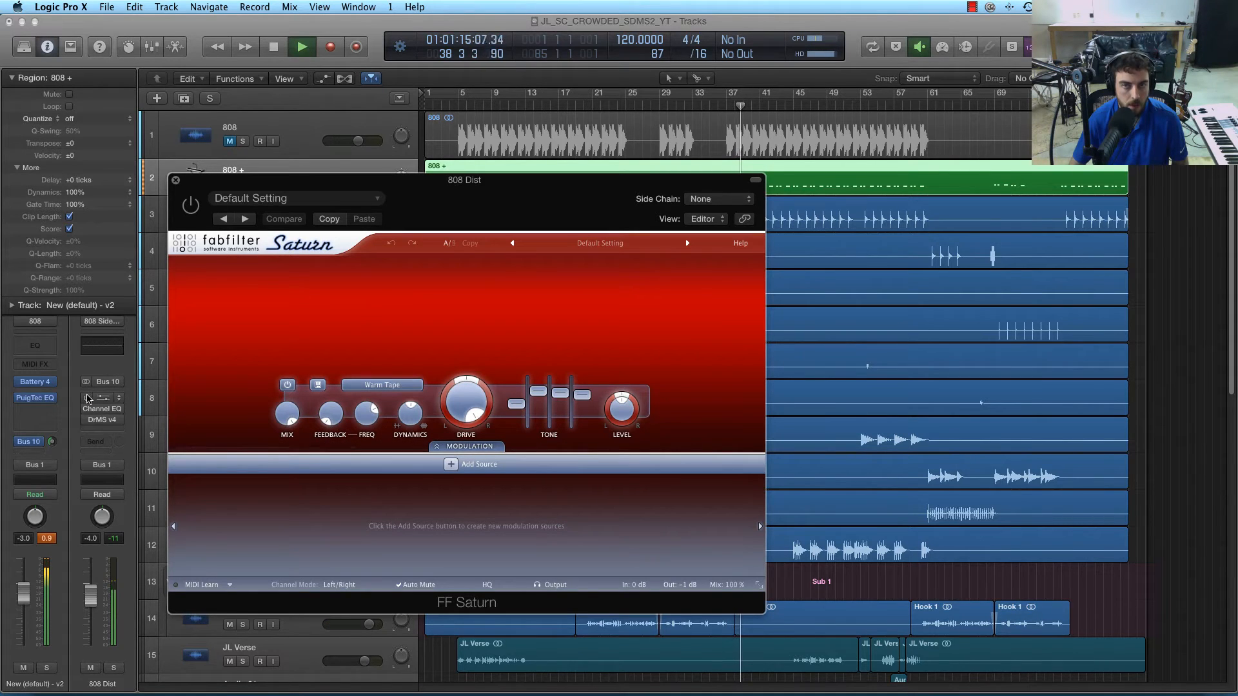
key("space")
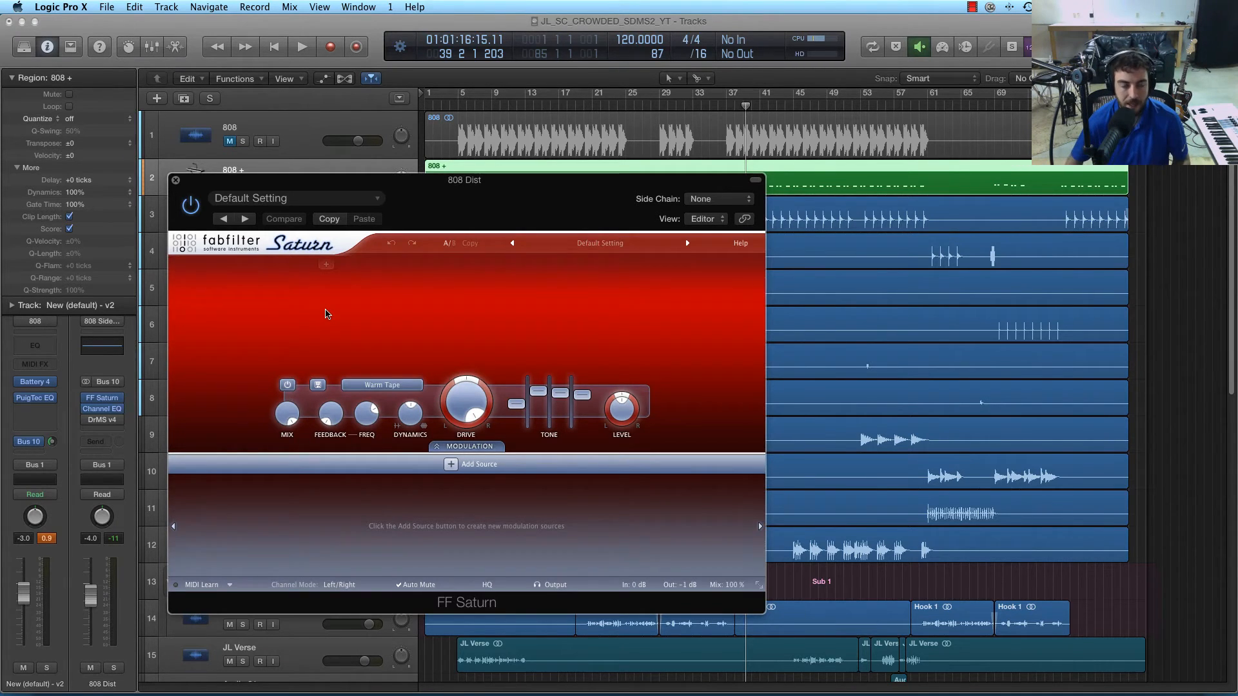
Step: Close the FF Saturn window, then open DrMS v4 on the 808 Dist channel and turn it on
left_click_drag(290, 180, 324, 171)
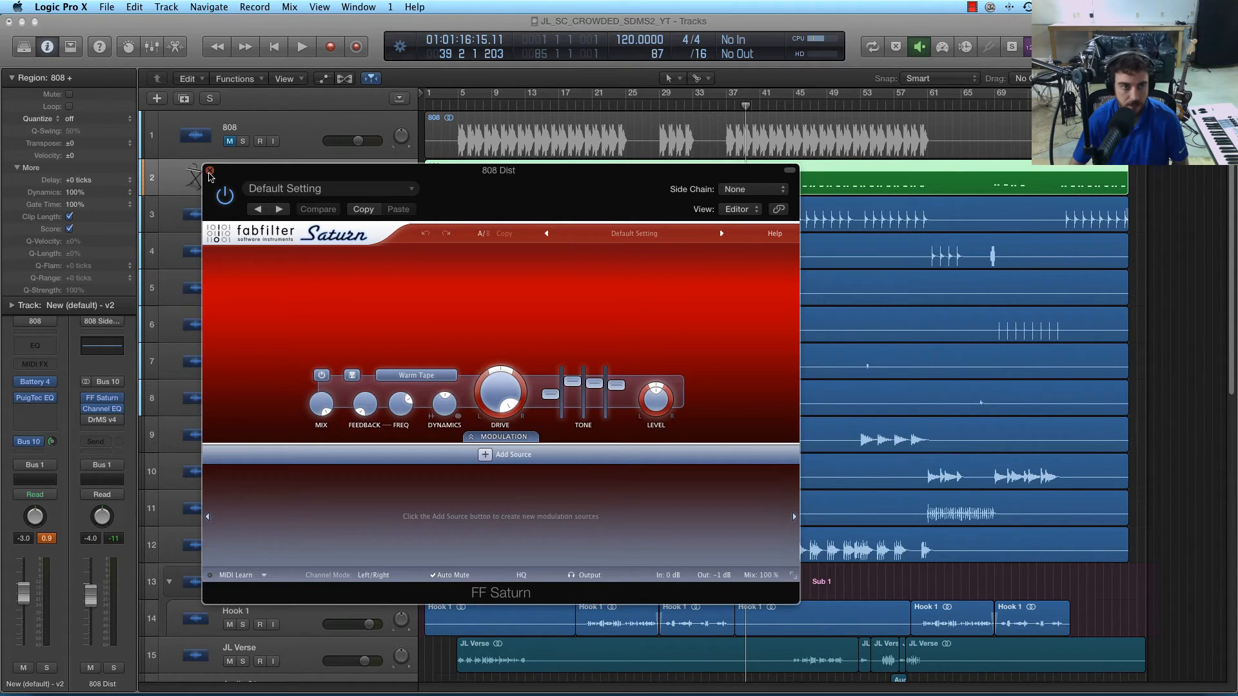
left_click(209, 172)
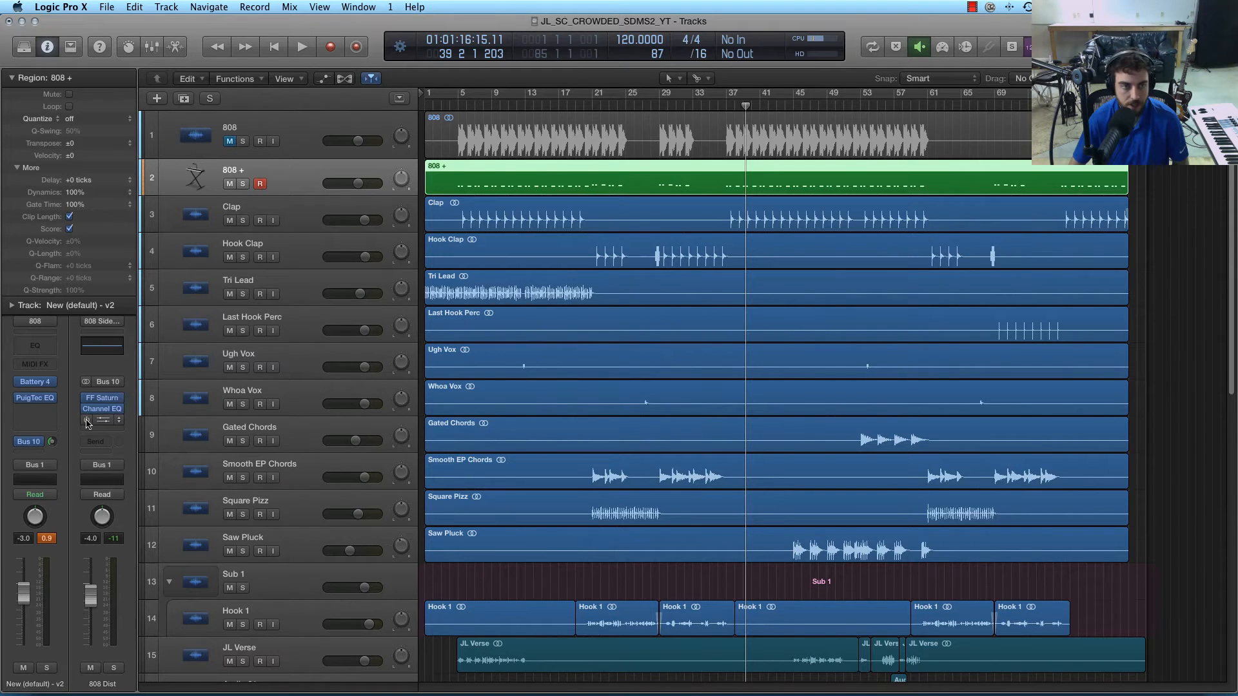
left_click_drag(236, 55, 371, 268)
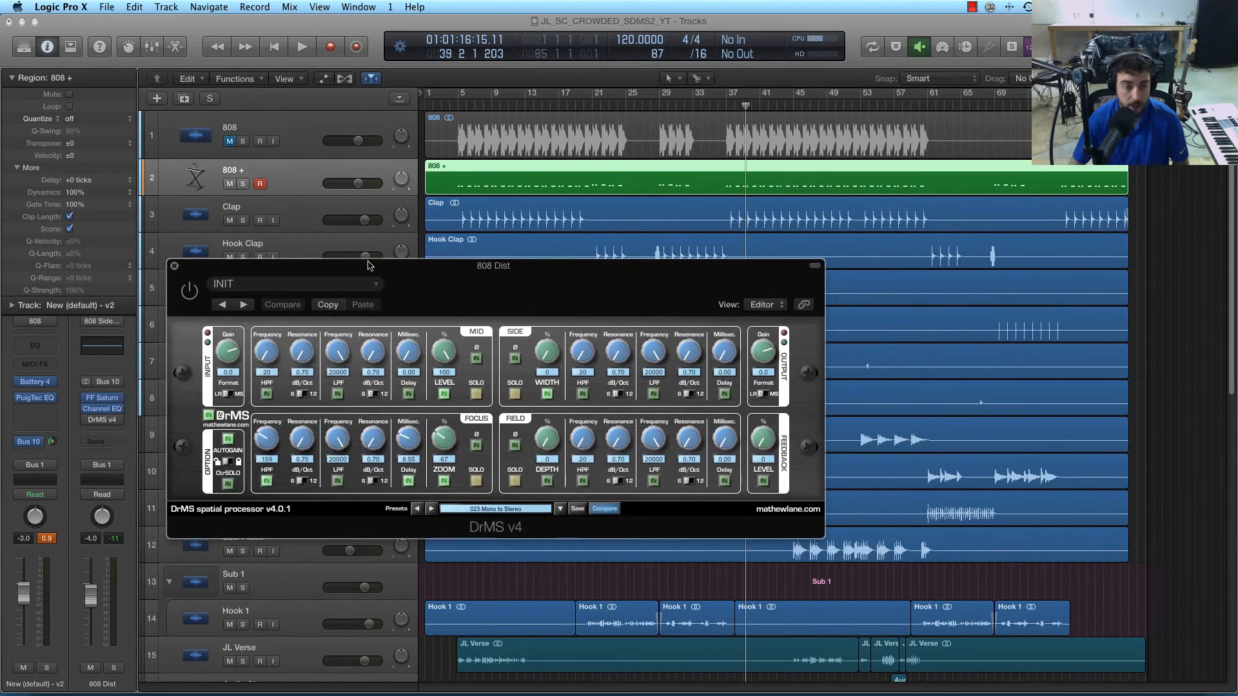
left_click_drag(368, 264, 380, 215)
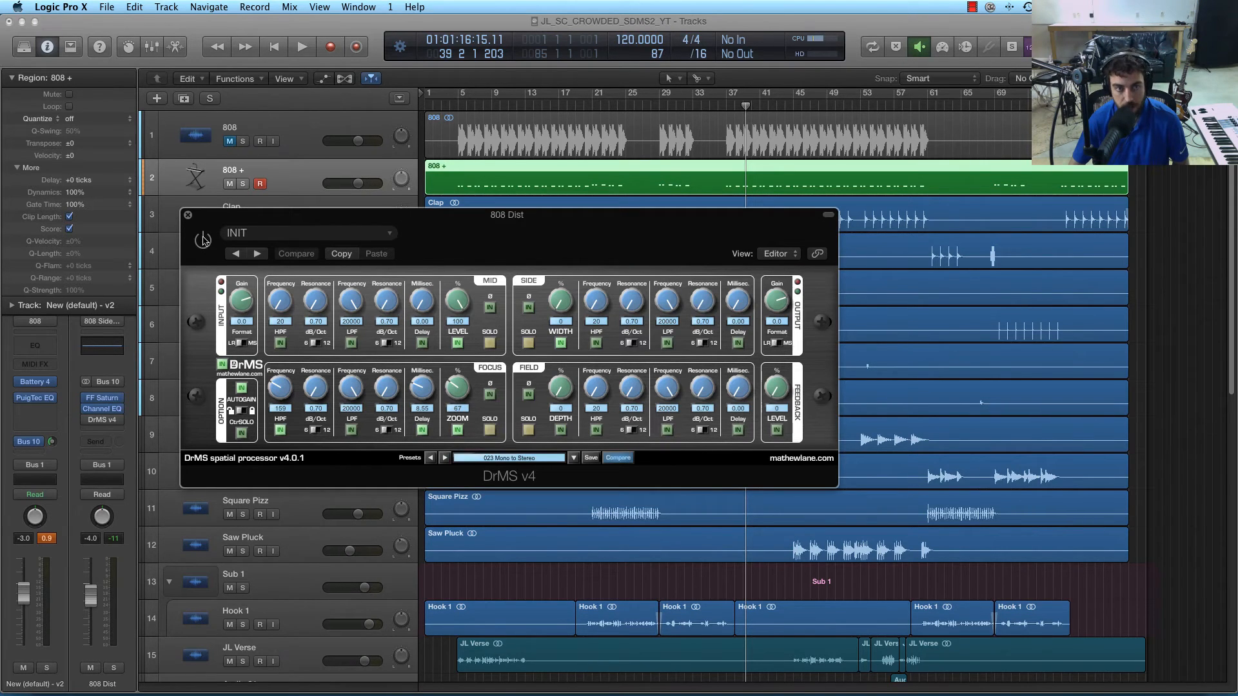
left_click_drag(379, 224, 358, 245)
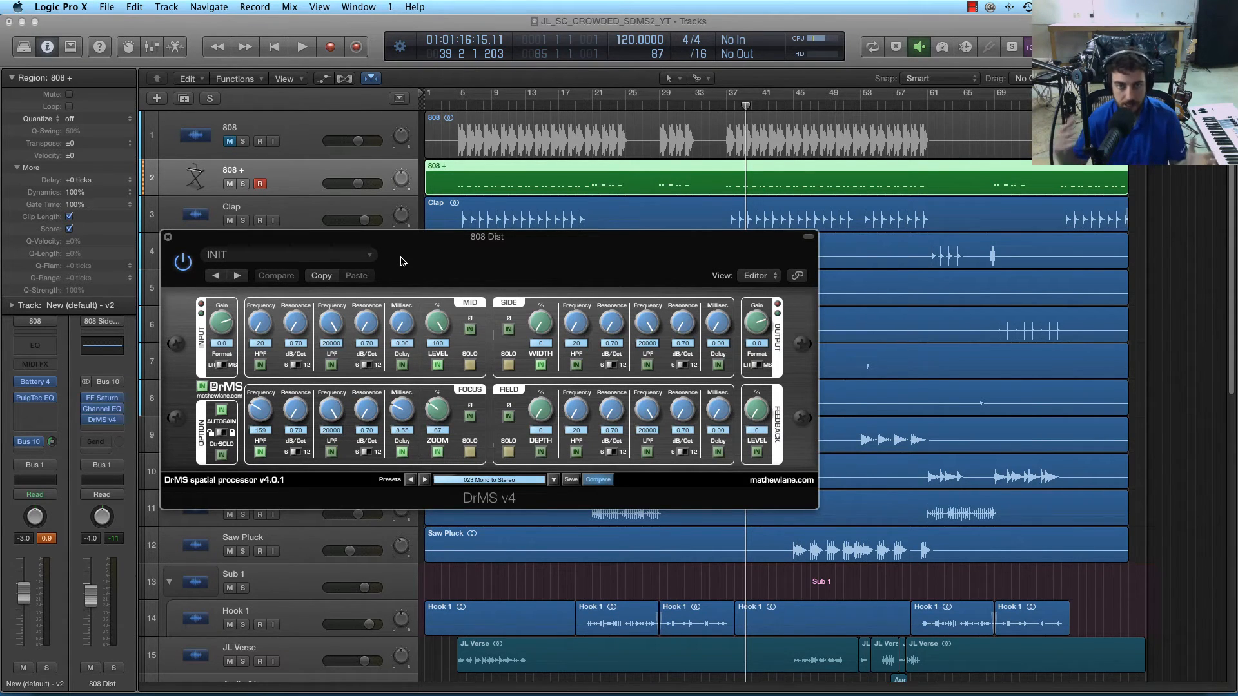
left_click_drag(400, 260, 431, 272)
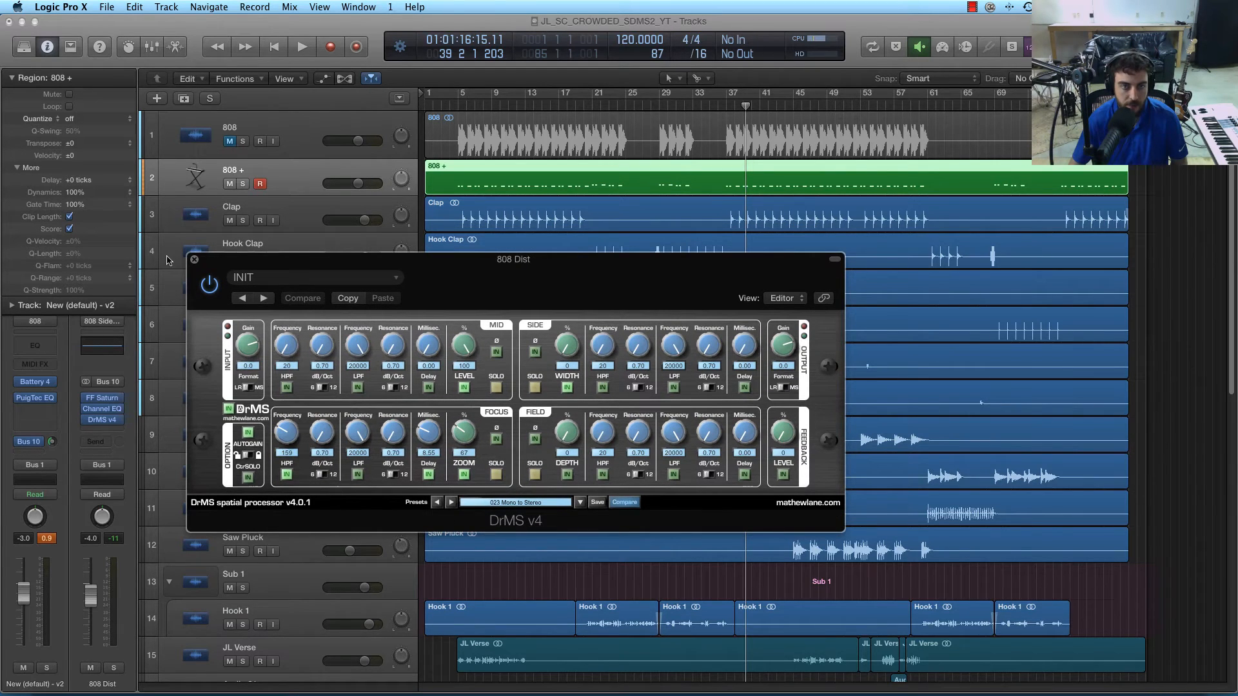
left_click(193, 259)
Step: Compare DrMS v4 bypassed and active in the full song, playing from bar 37 and from bar 53
left_click(87, 420)
left_click(727, 102)
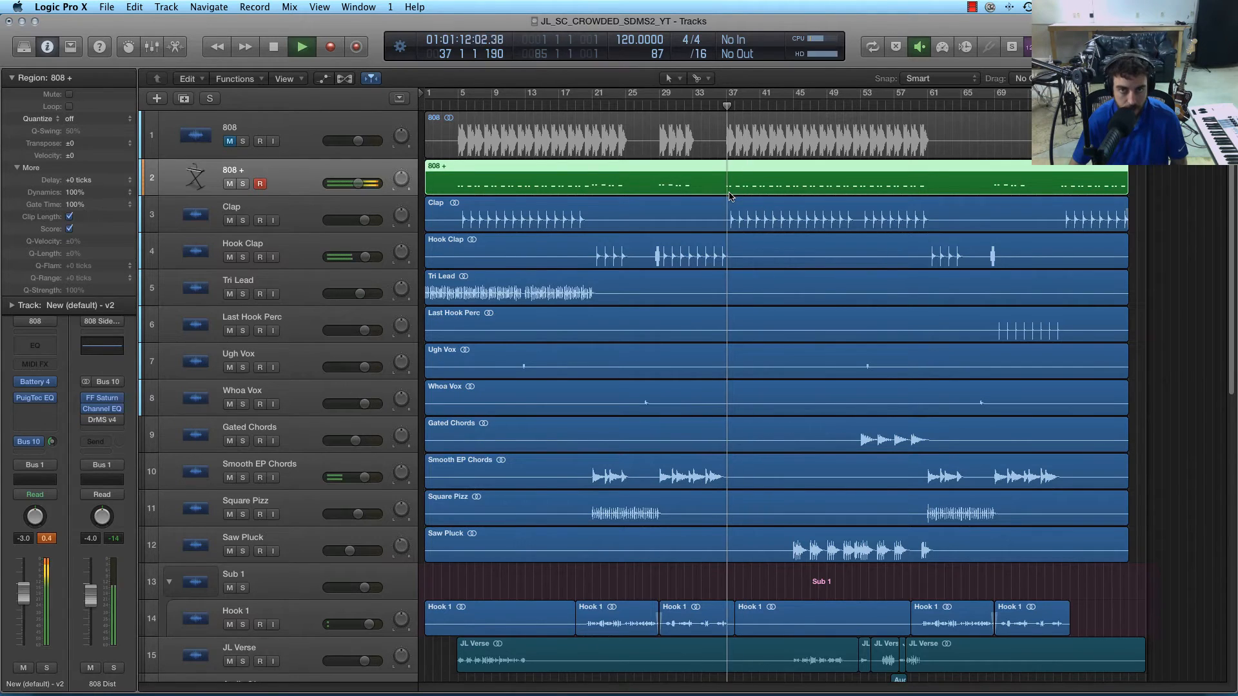
left_click(865, 102)
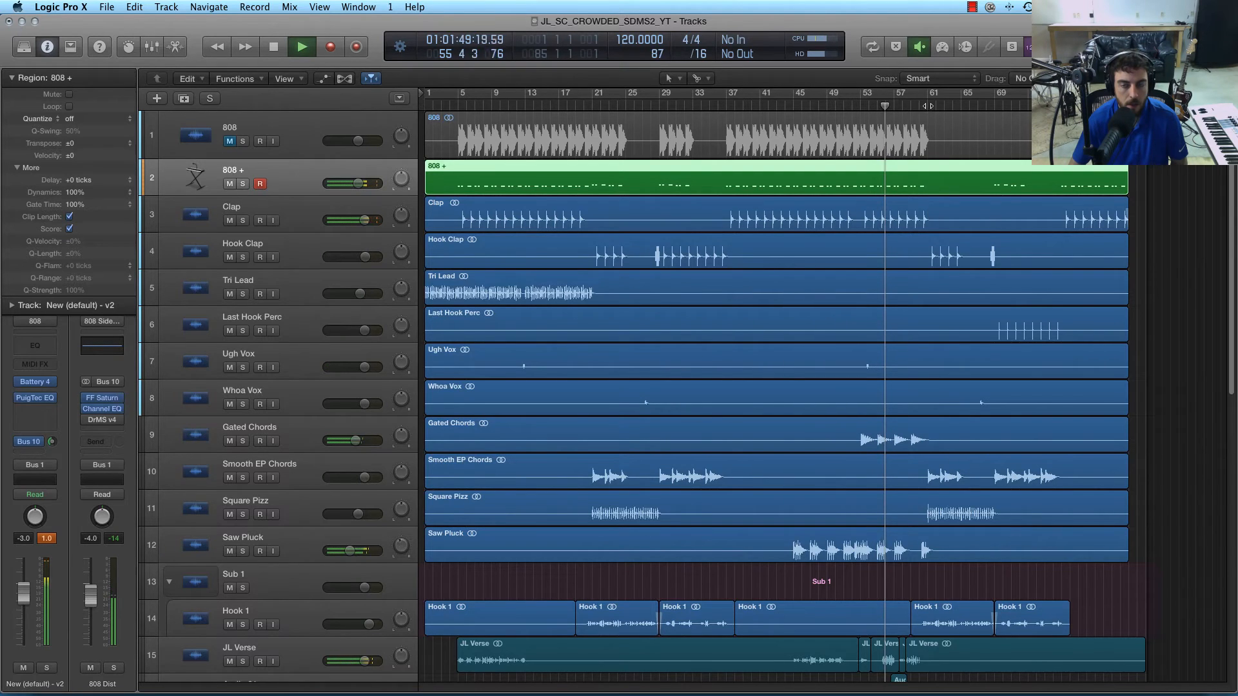
key("space")
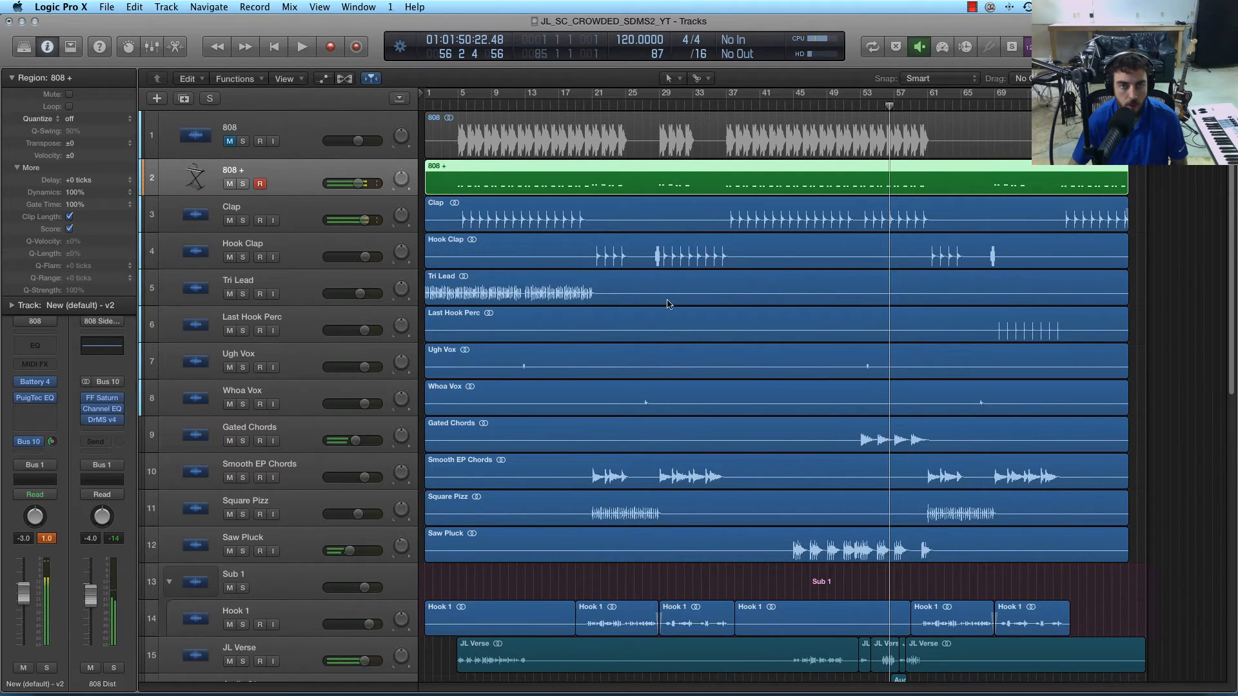
key("space")
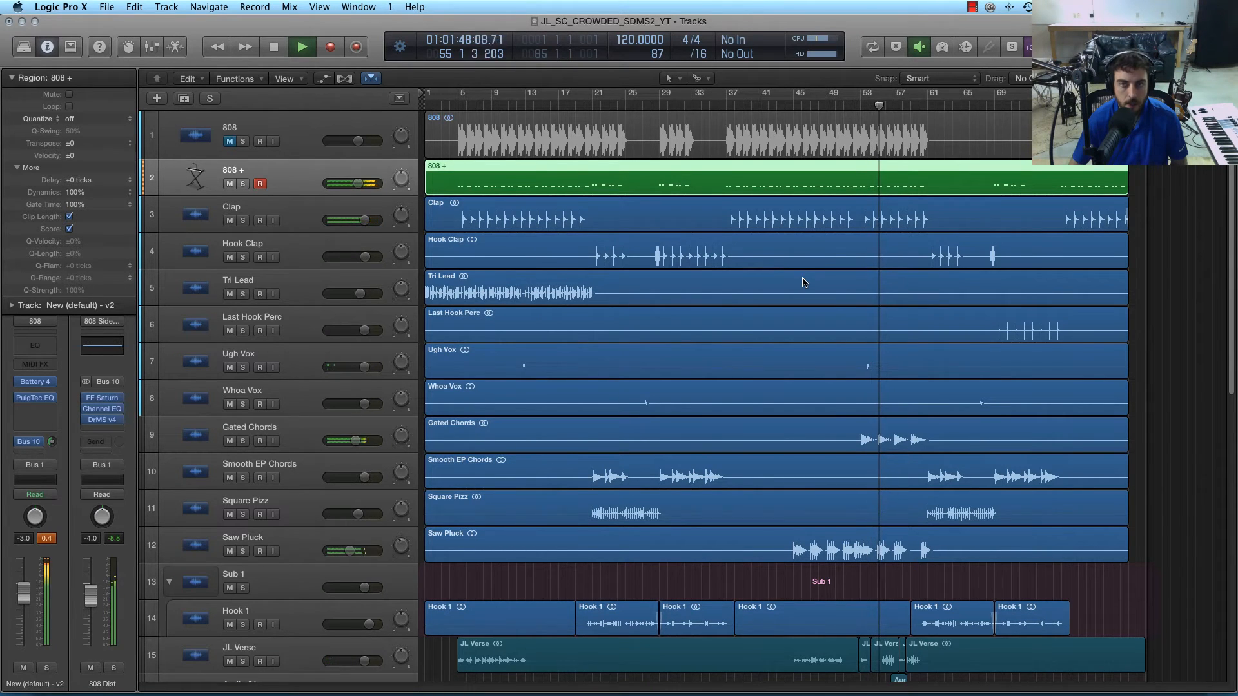
Step: Mute the JL Verse vocal on track 15 during playback, unmute it again and stop the song
scroll(650, 289, "down", 5)
scroll(649, 288, "down", 1)
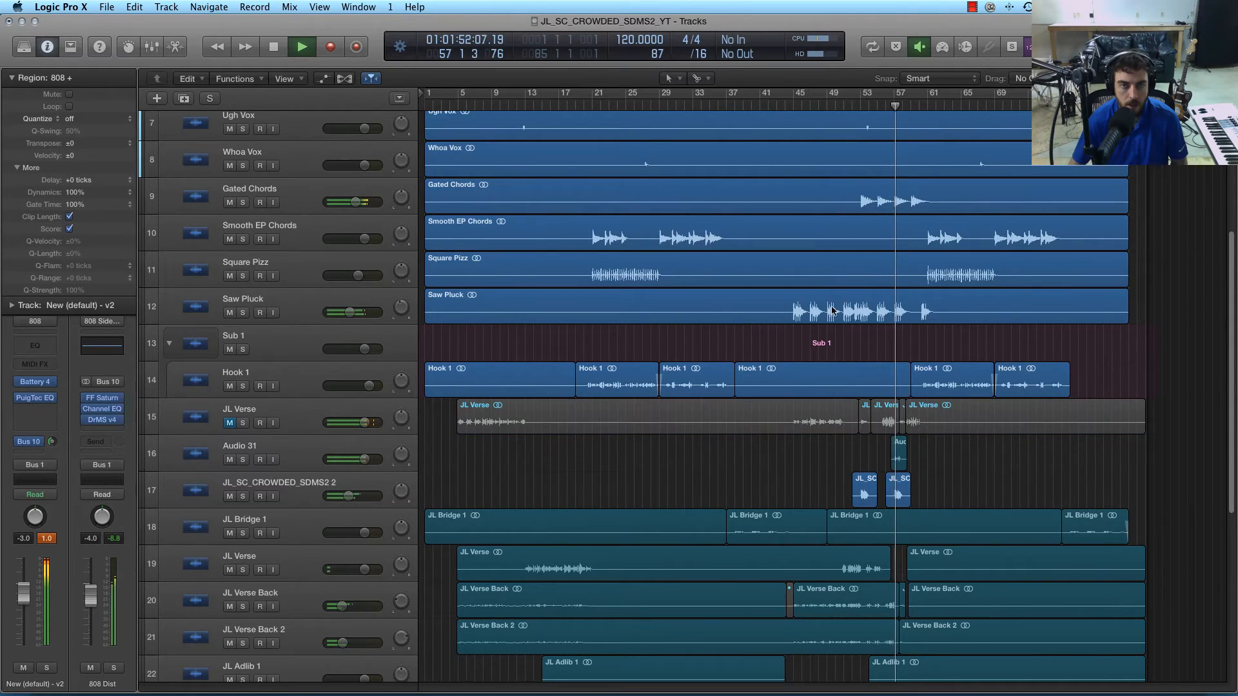
left_click(230, 426)
scroll(230, 425, "up", 1)
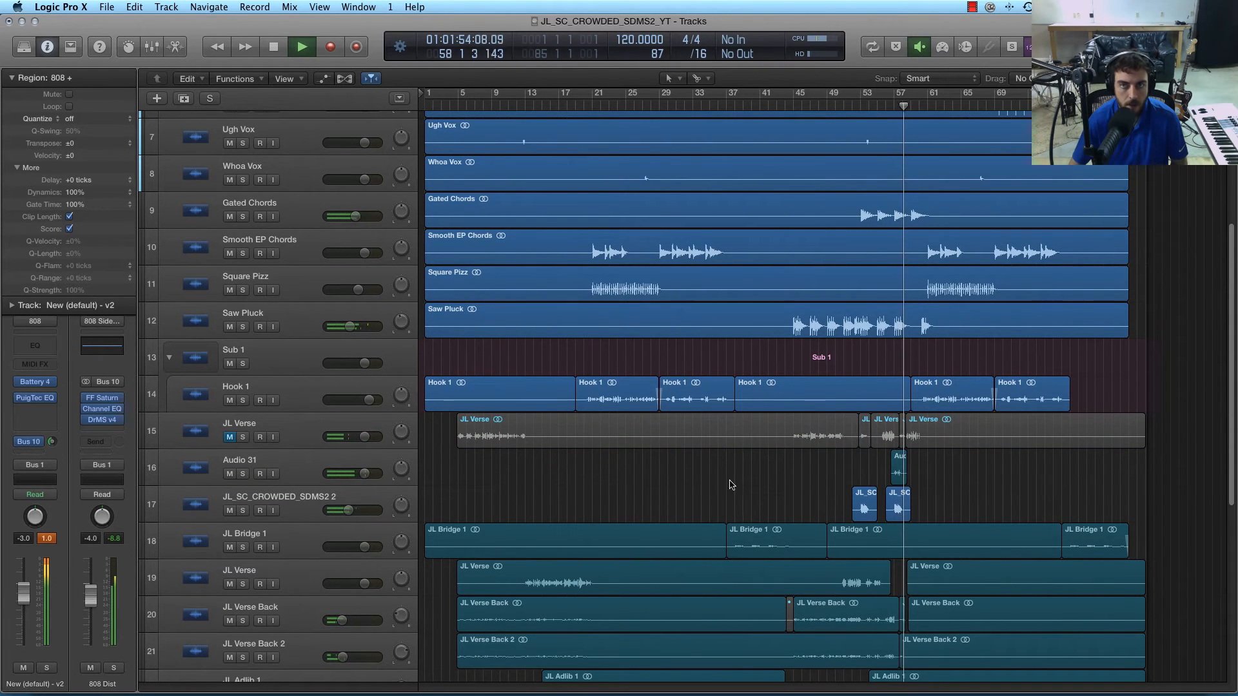
left_click(230, 437)
scroll(733, 479, "up", 6)
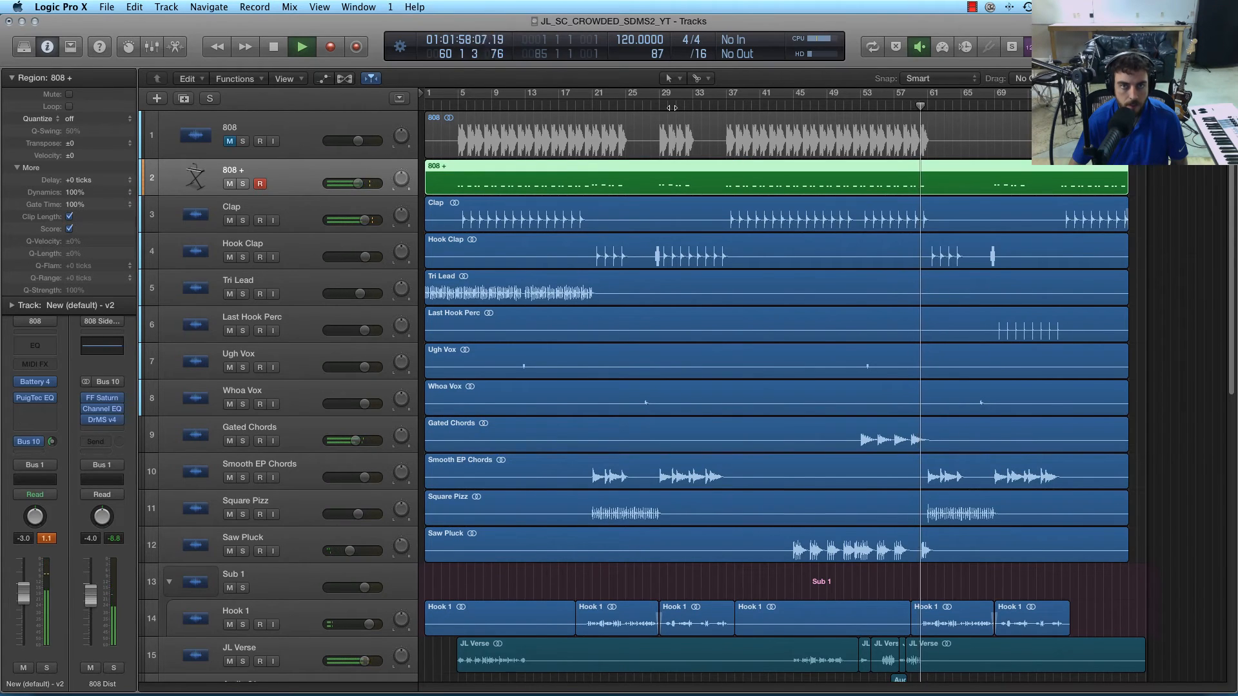
key("space")
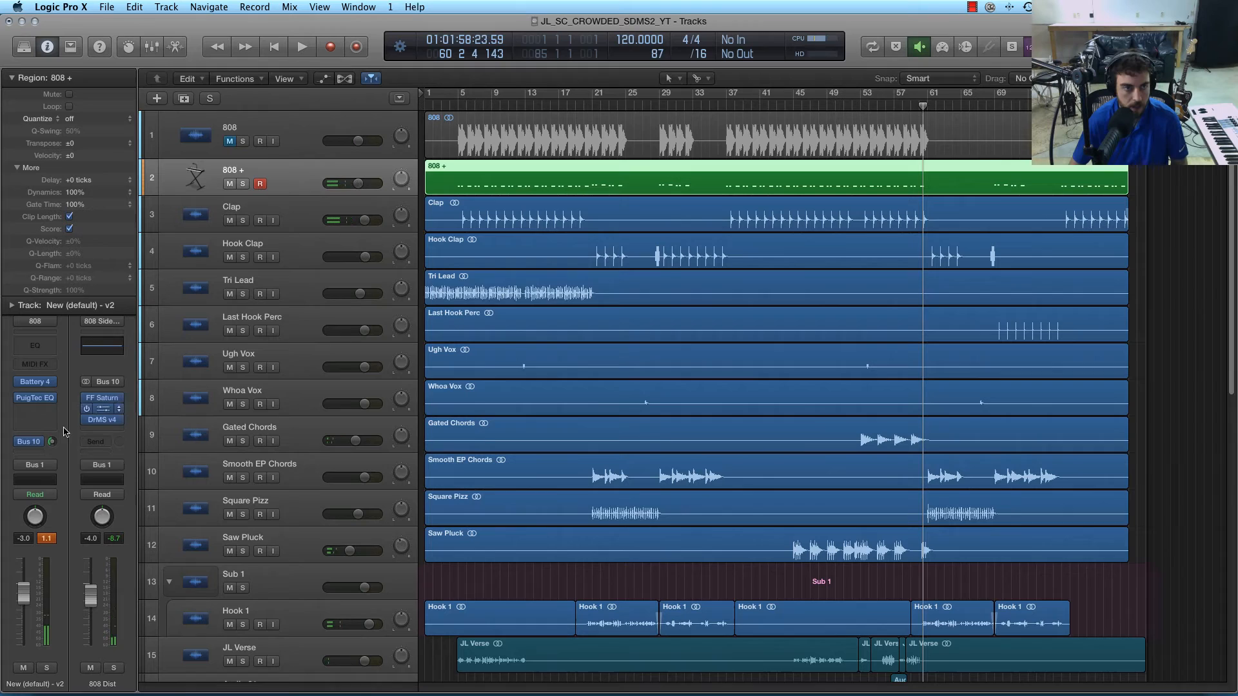
Step: Solo the 808 + track to compare DrMS v4 active and bypassed from bar 53, leaving DrMS v4 on and the track unsoloed
left_click(243, 184)
left_click(864, 108)
key("space")
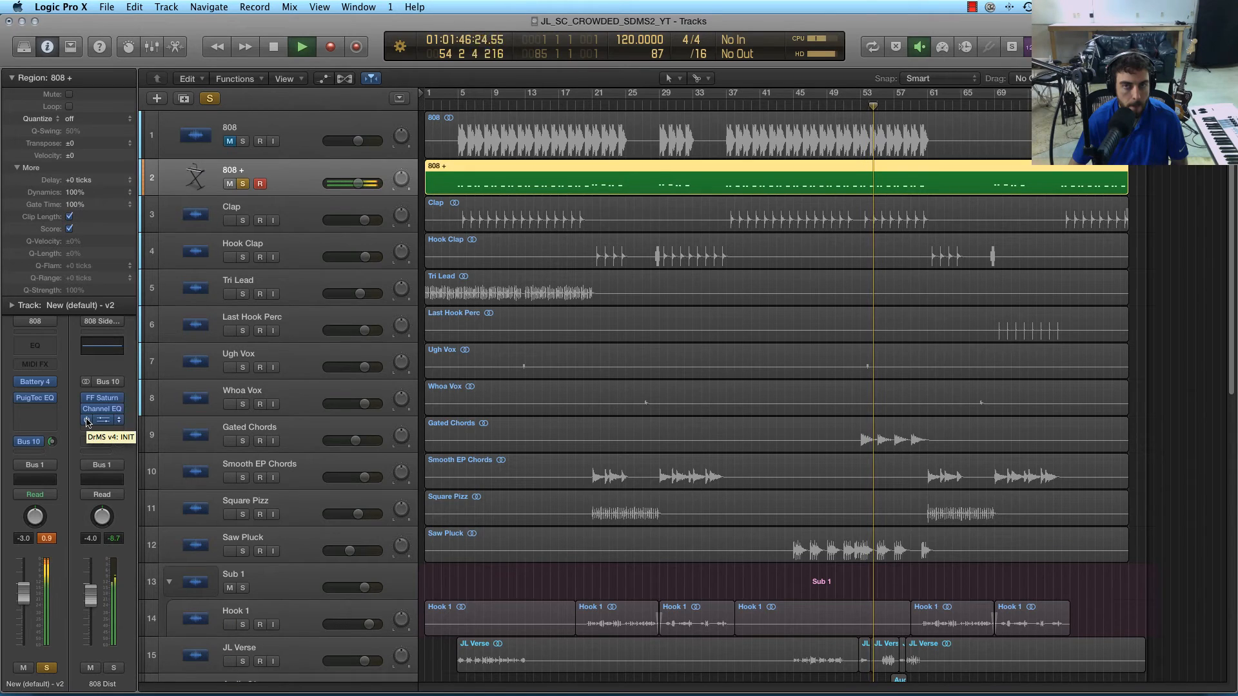
key("space")
key("space")
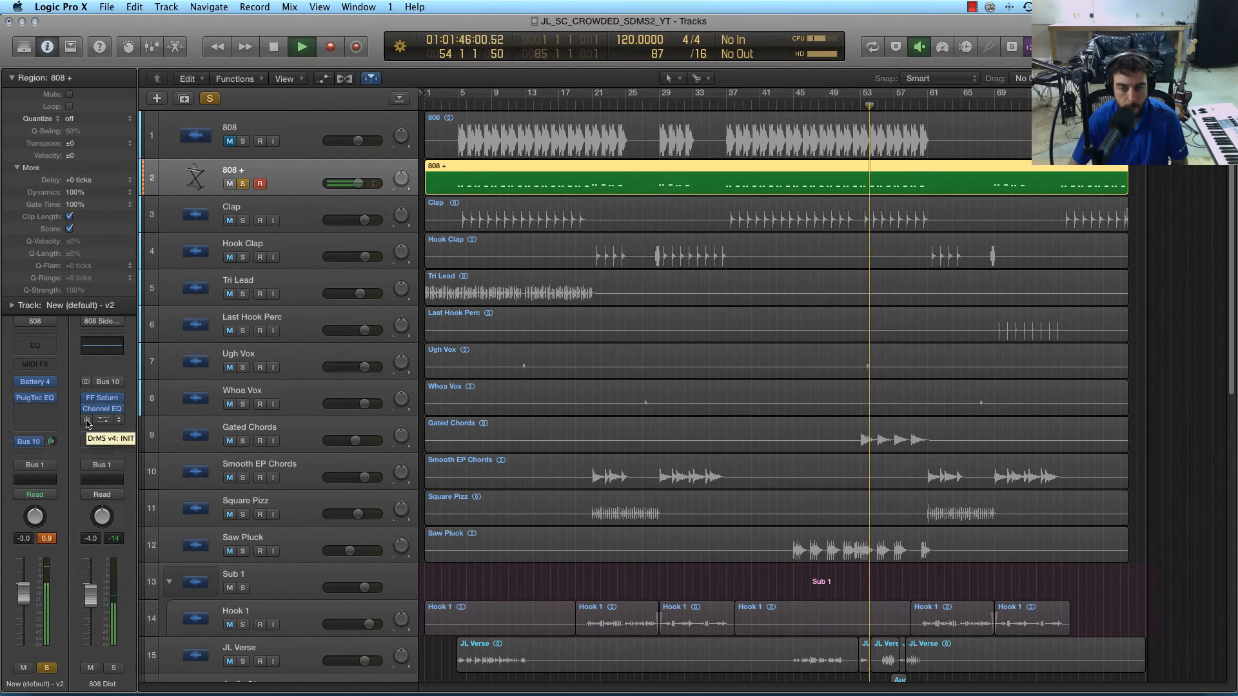
key("space")
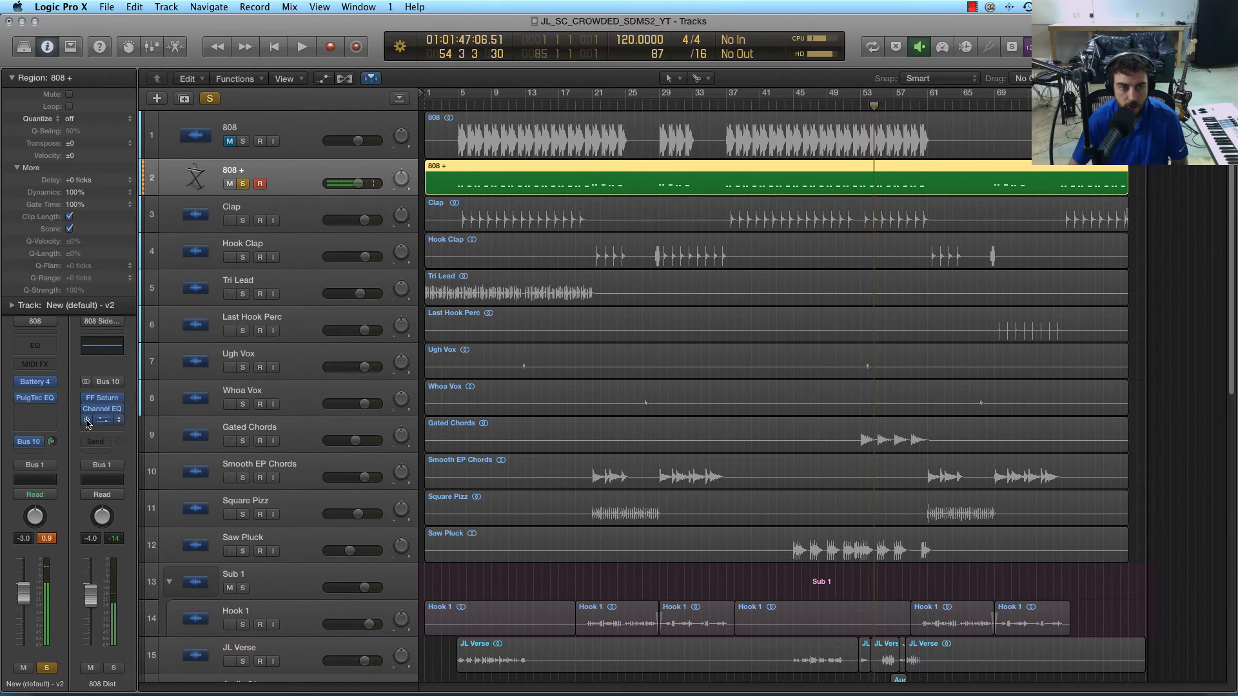
key("space")
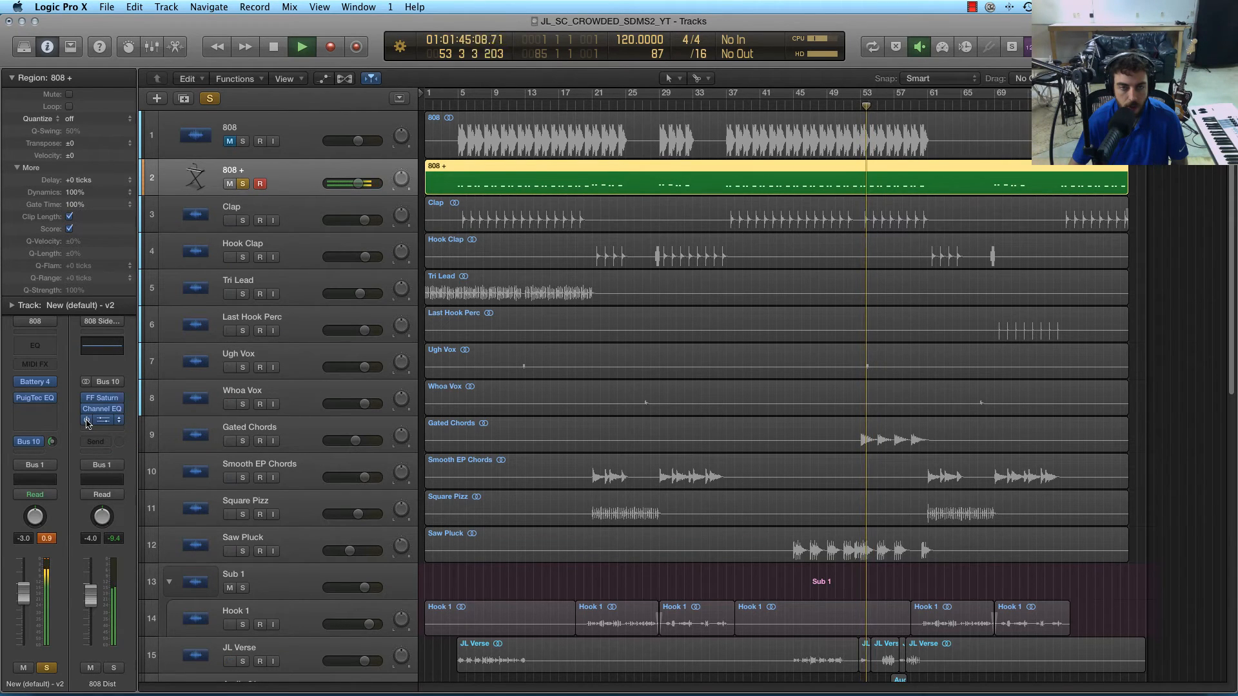
key("space")
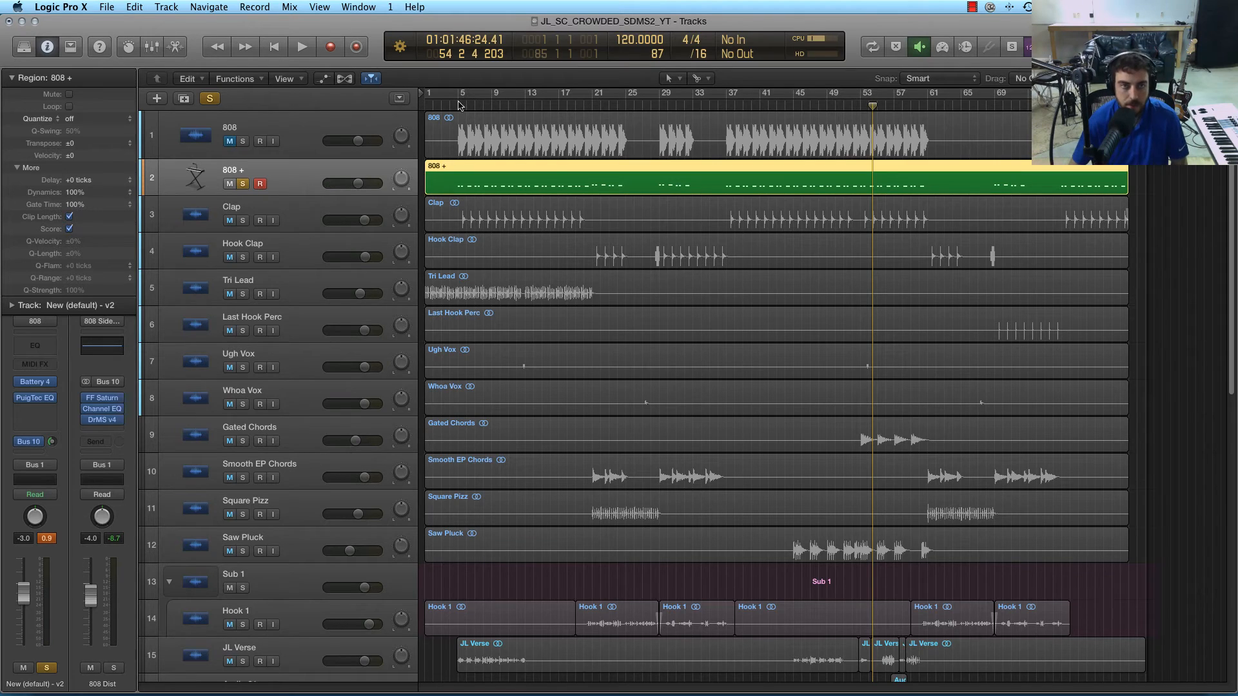
left_click(242, 184)
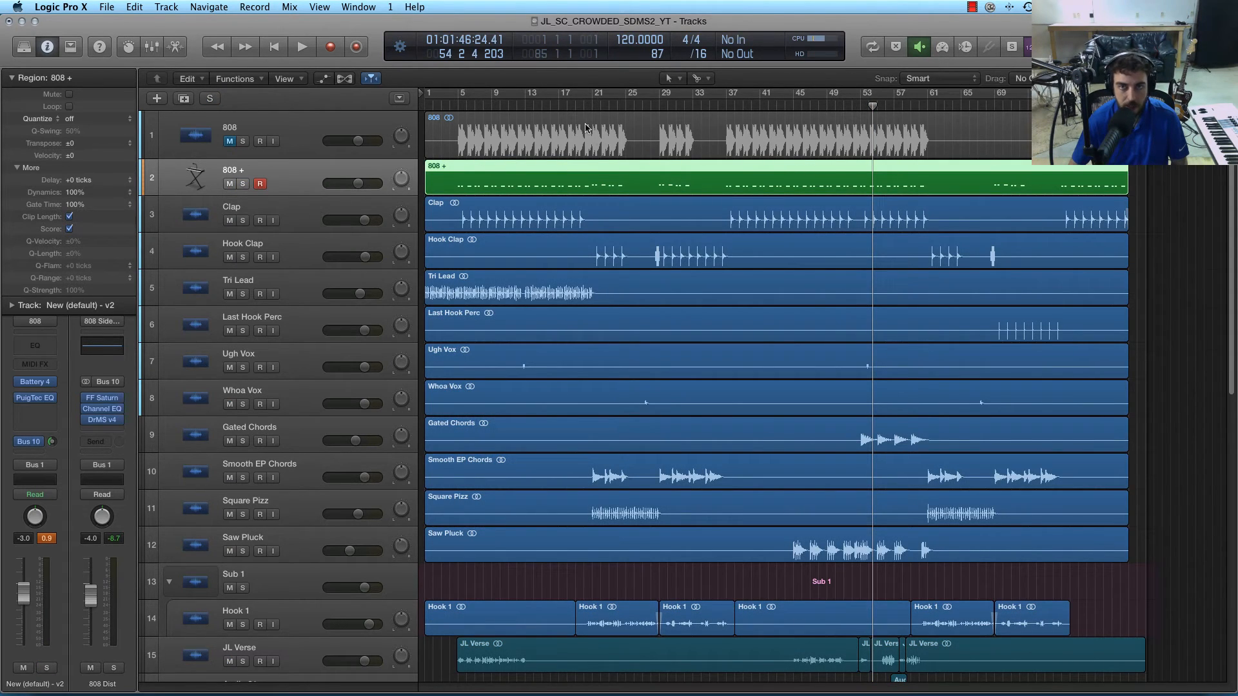
Step: Listen to the original 808 track from bar 21 with 808 + muted, and swap the two mutes back
left_click(635, 102)
left_click(588, 110)
left_click(578, 159)
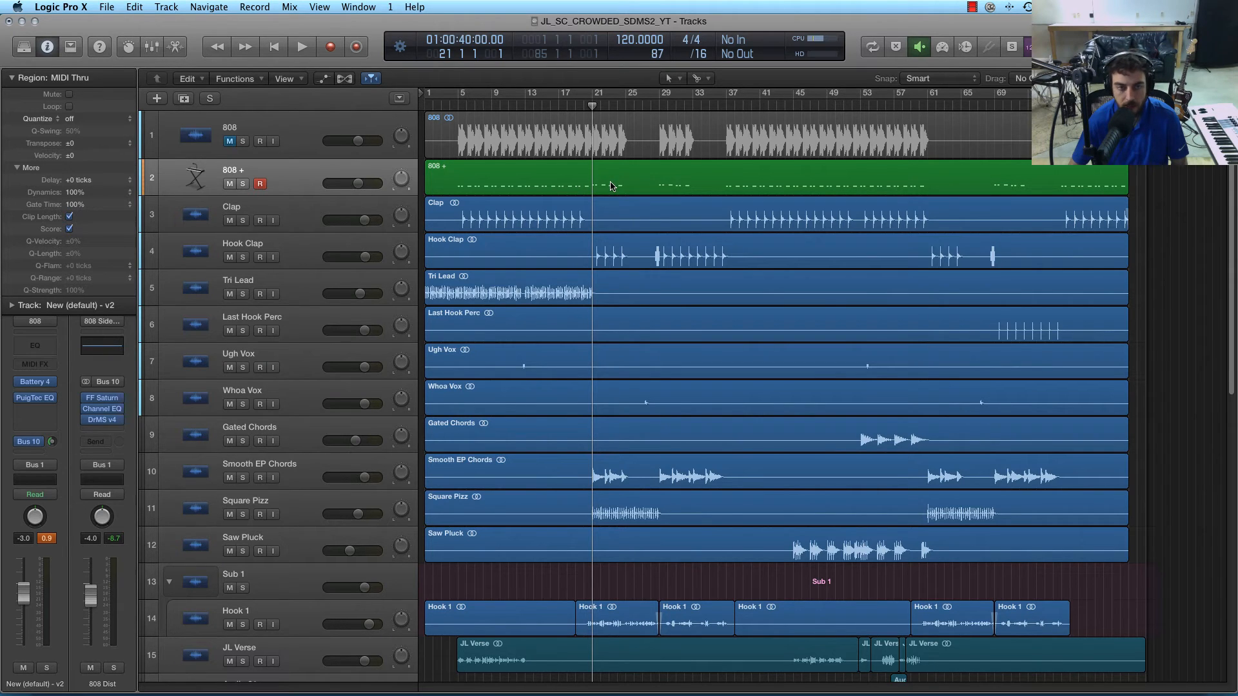
left_click(281, 127)
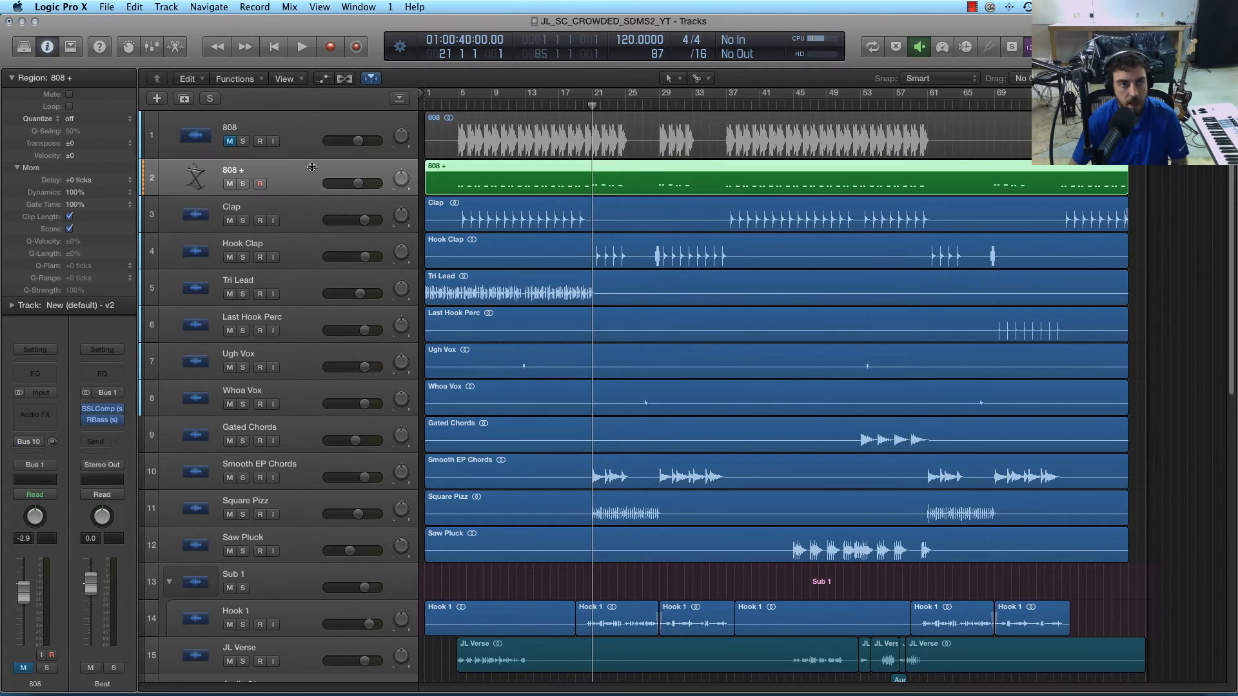
left_click(229, 185)
left_click(229, 185)
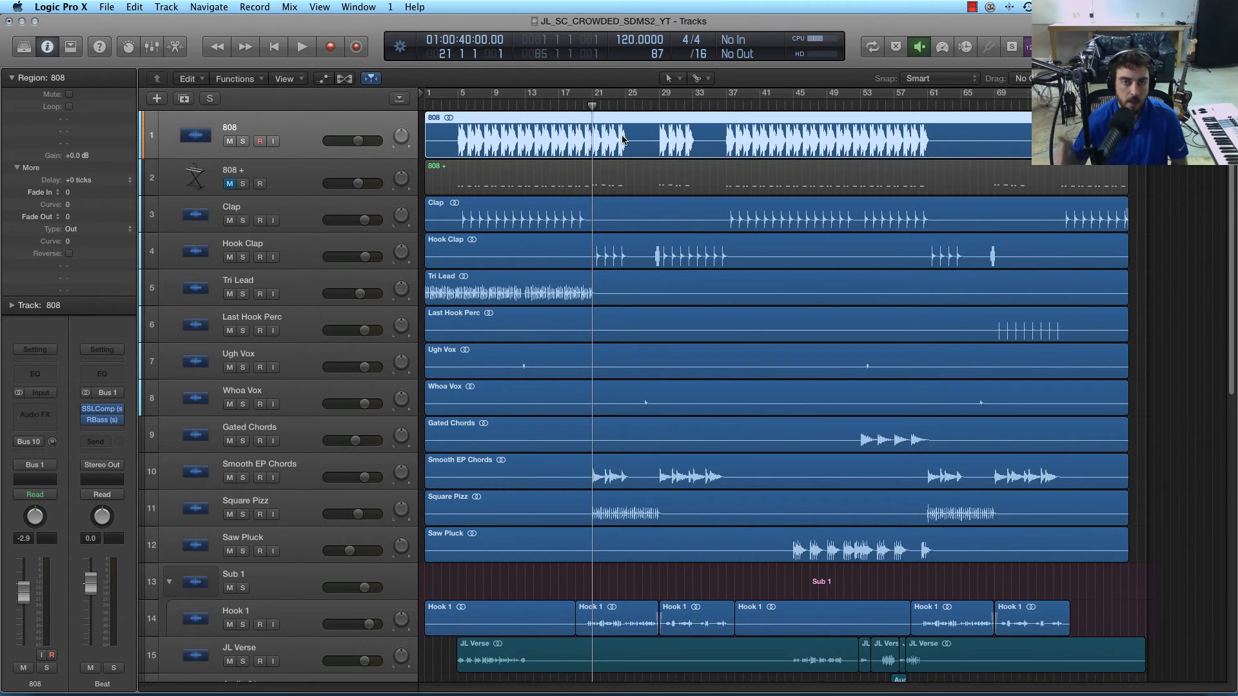
key("space")
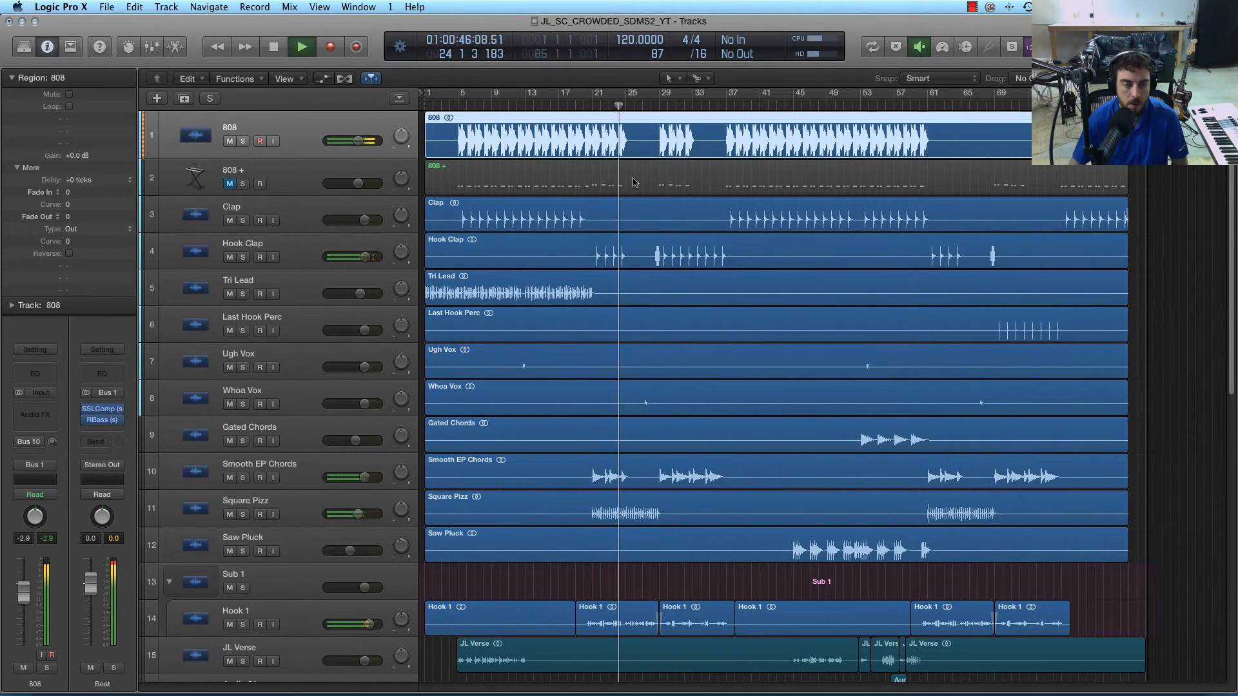
key("space")
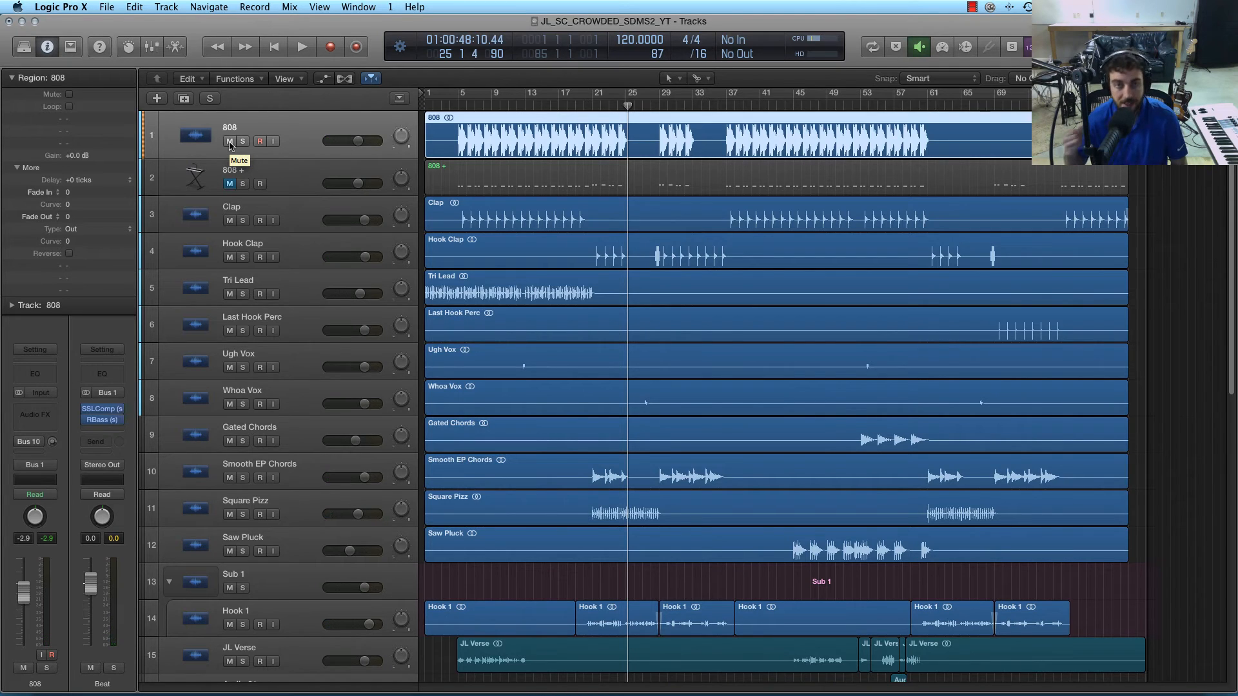
left_click(230, 144)
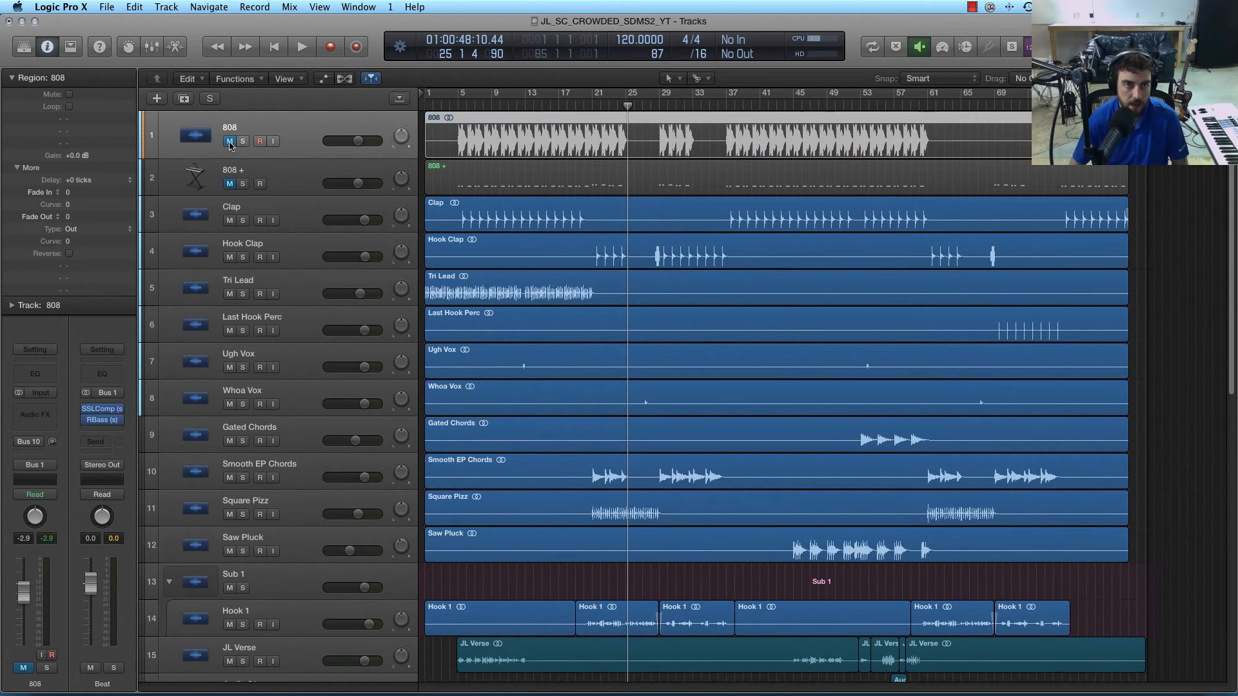
left_click(230, 185)
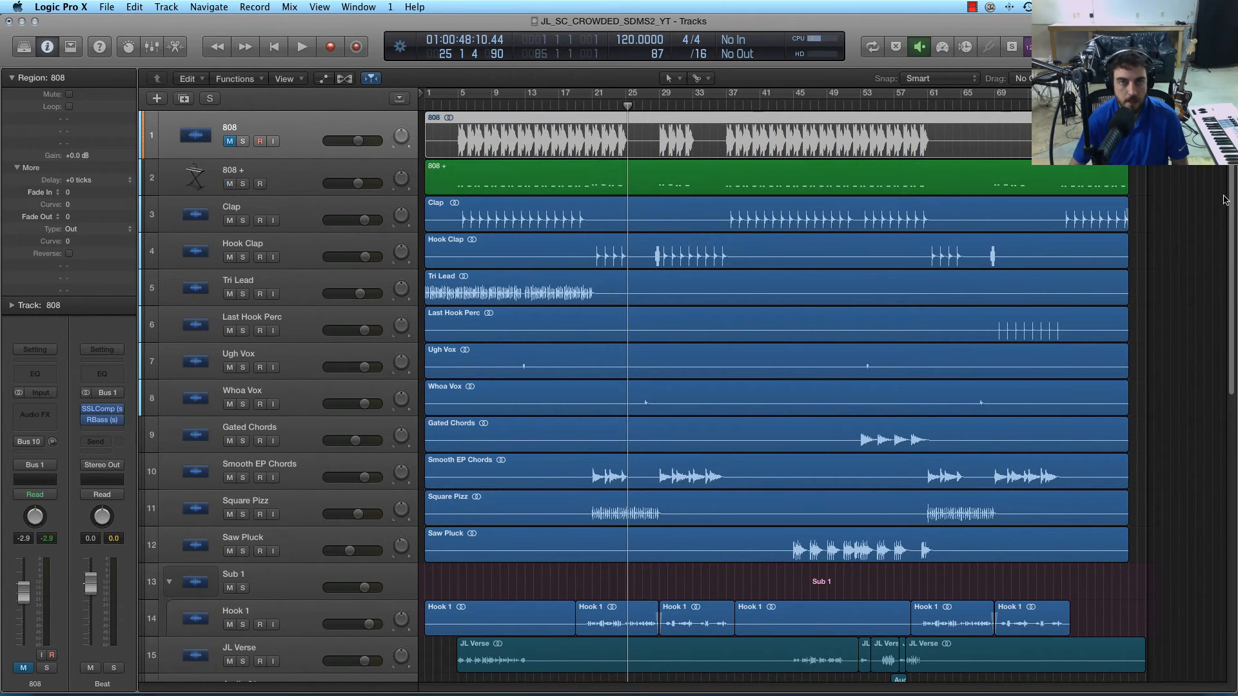
Step: Open the 808 + region in an enlarged, zoomed-out Piano Roll and play its notes from bar 20
left_click(544, 180)
key("p")
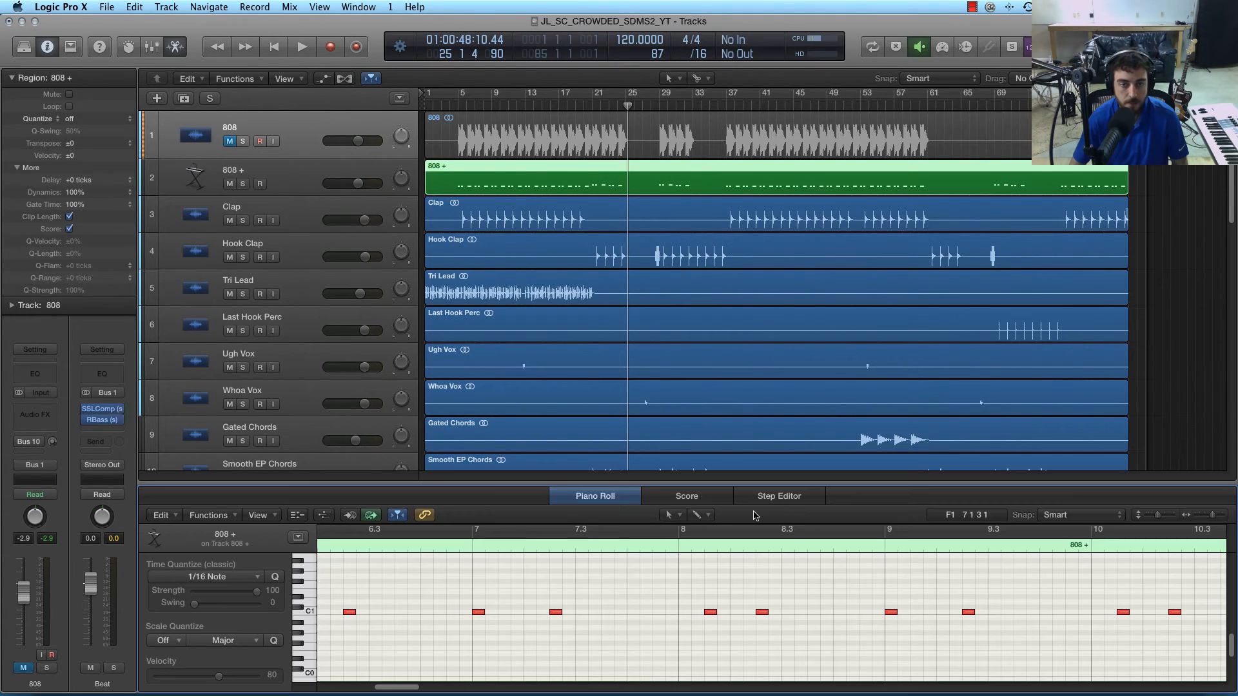
left_click_drag(658, 469, 657, 232)
scroll(703, 443, "down", 5)
scroll(703, 443, "down", 3)
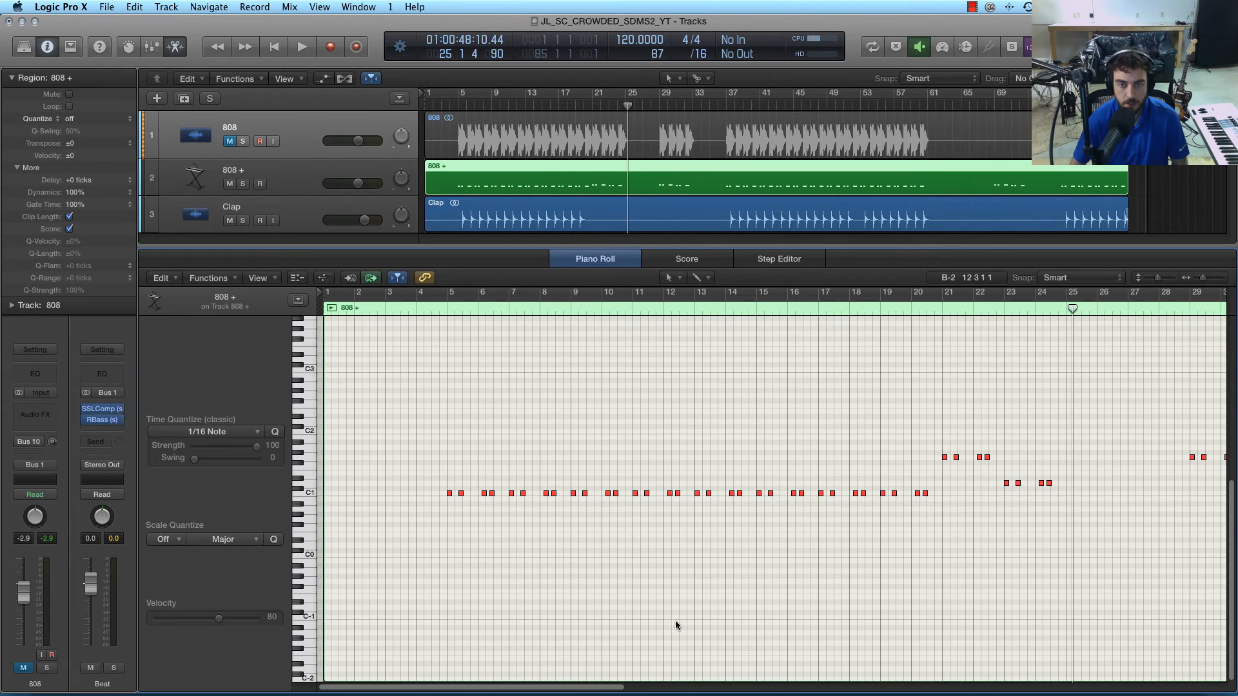
left_click_drag(590, 686, 687, 687)
left_click(625, 309)
key("space")
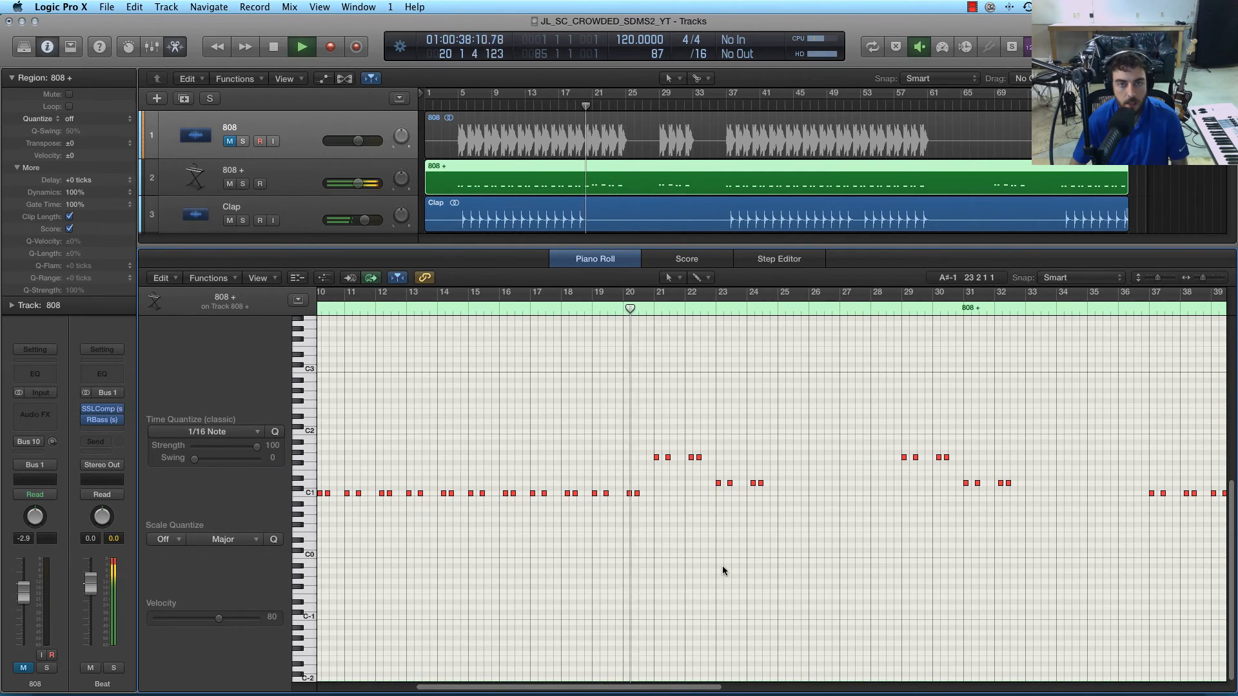
Step: Stop playback, mute 808 + and unmute the 808 track, and listen to the original 808 through the pitch-change section
left_click_drag(682, 687, 712, 689)
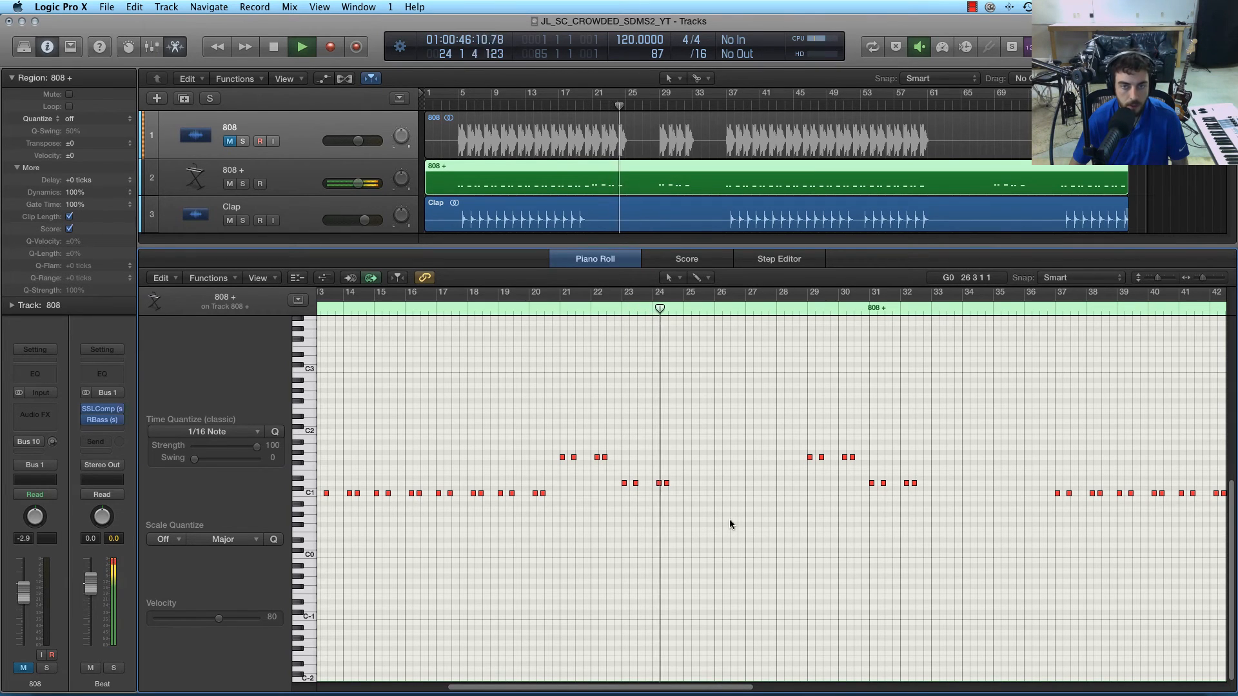
key("space")
left_click(229, 183)
left_click(229, 142)
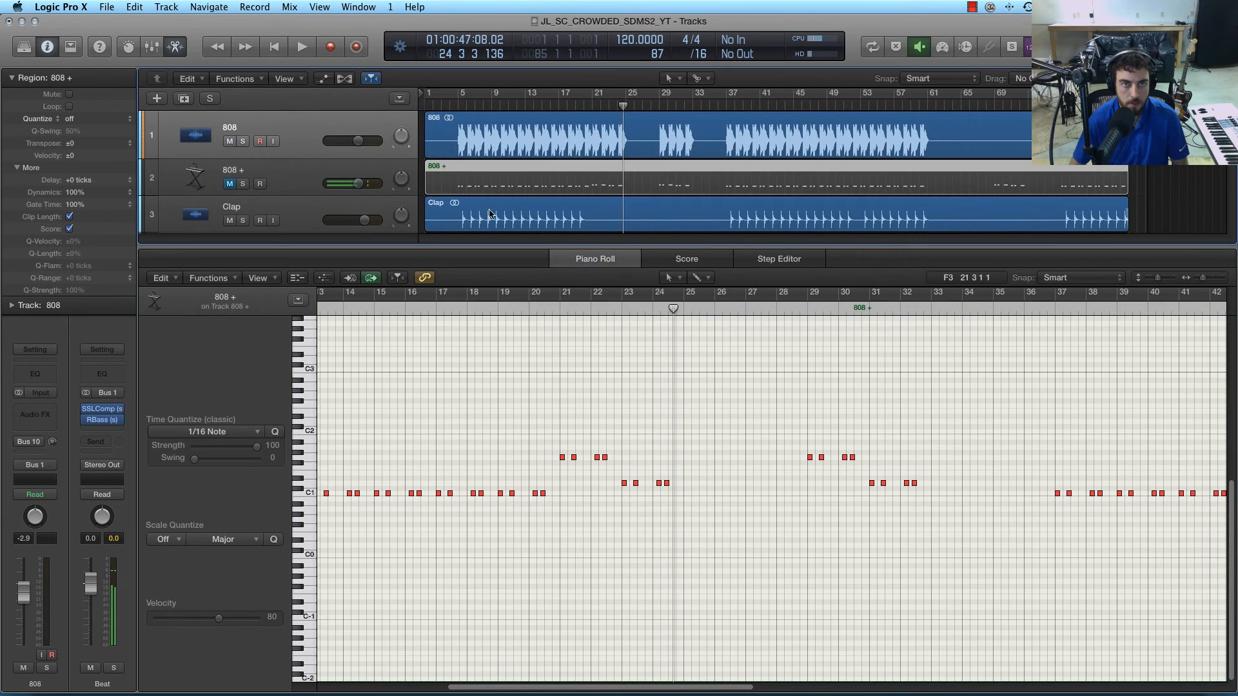
key("space")
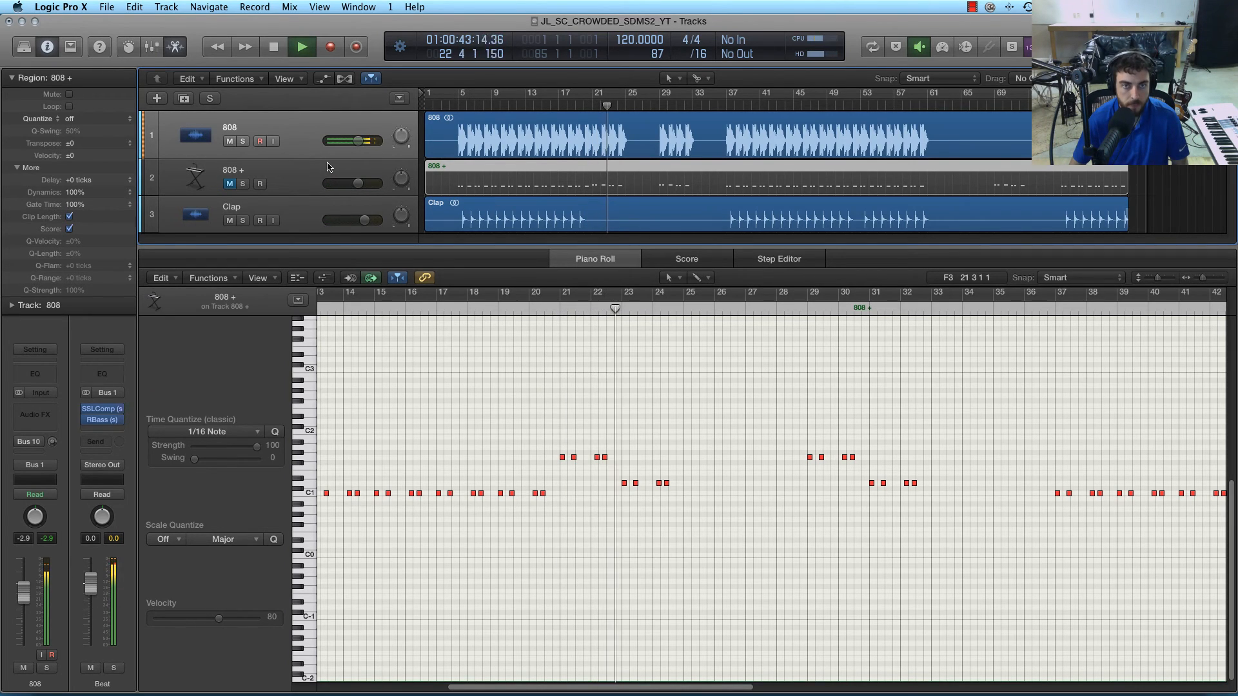
Step: Mute the 808 track, unmute 808 + and play the same section to hear the triggered notes, then stop playback
left_click(229, 141)
left_click(229, 184)
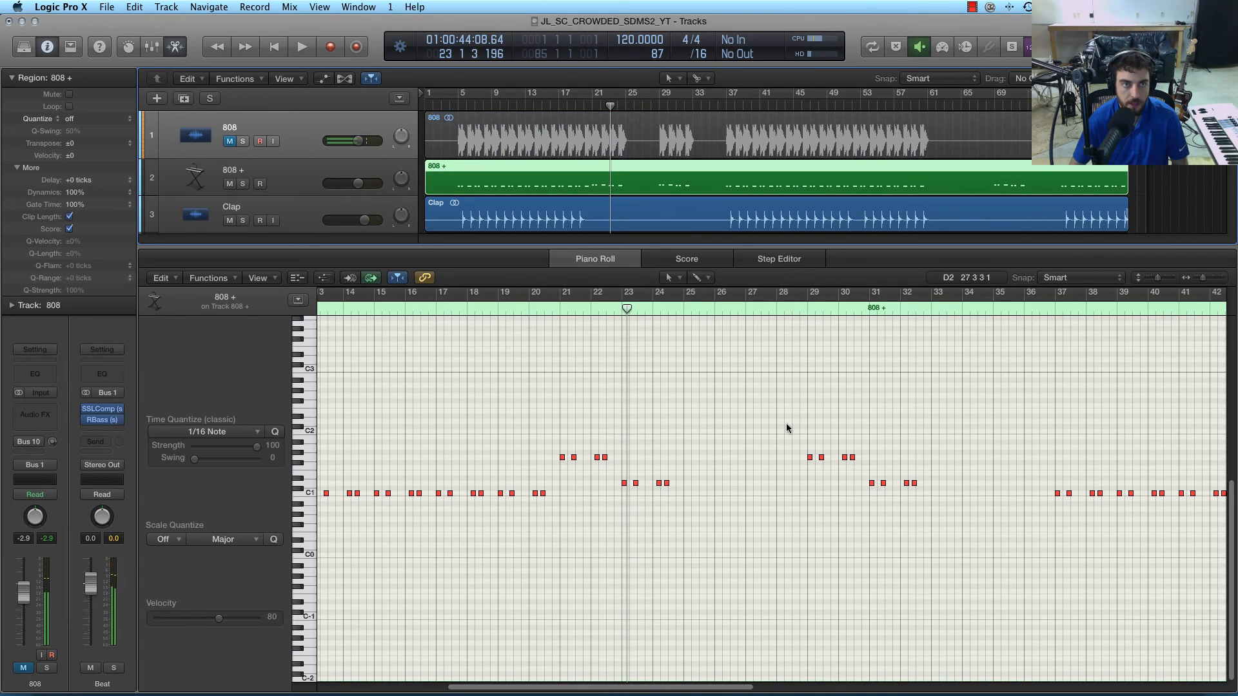
key("space")
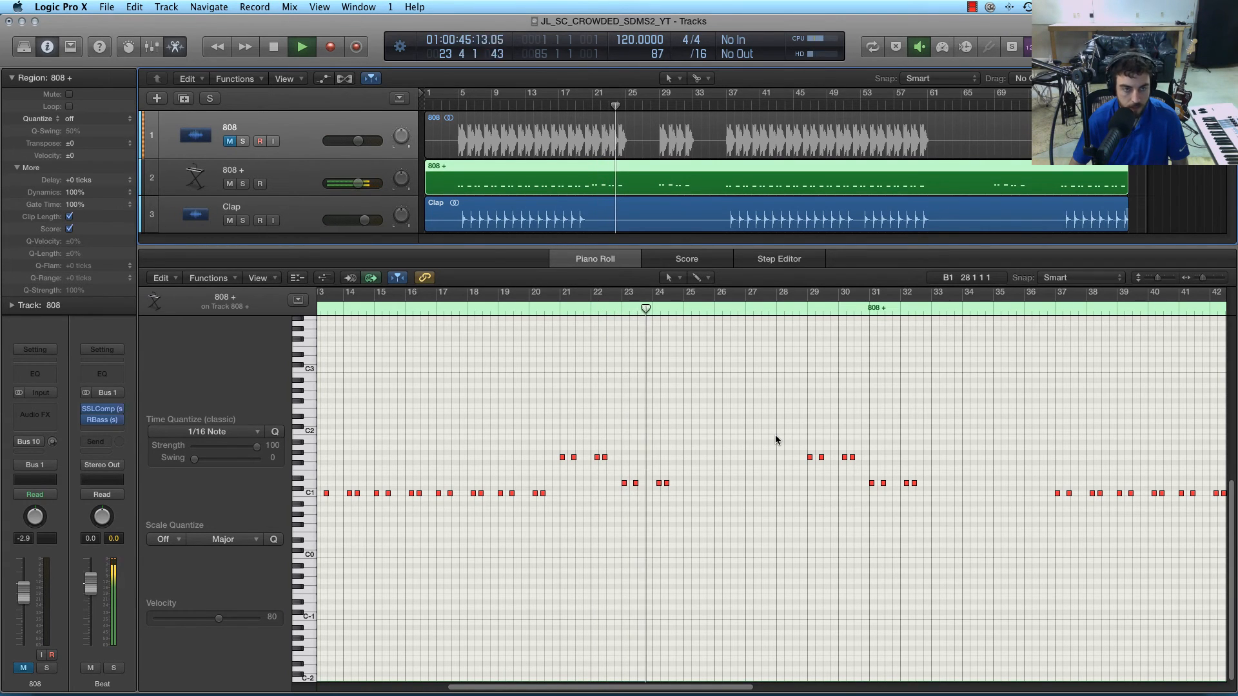
key("space")
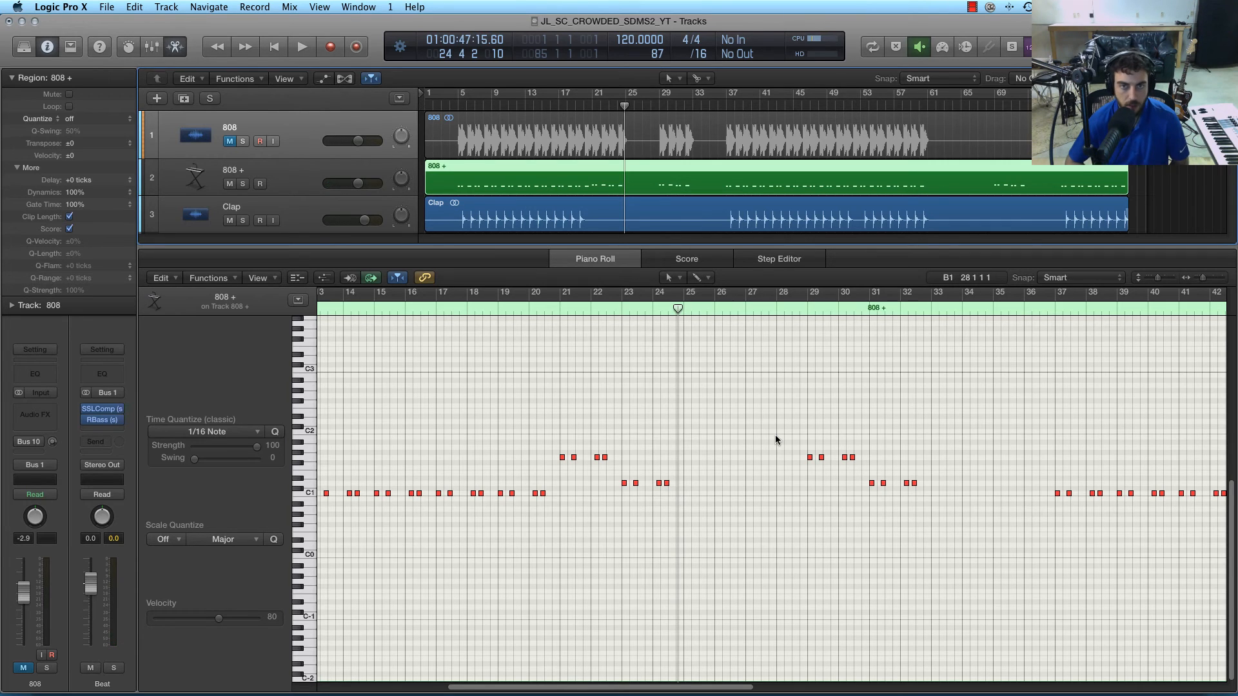
Step: Close the Piano Roll and Mixer to show the full track list, and deselect the 808 + region
key("x")
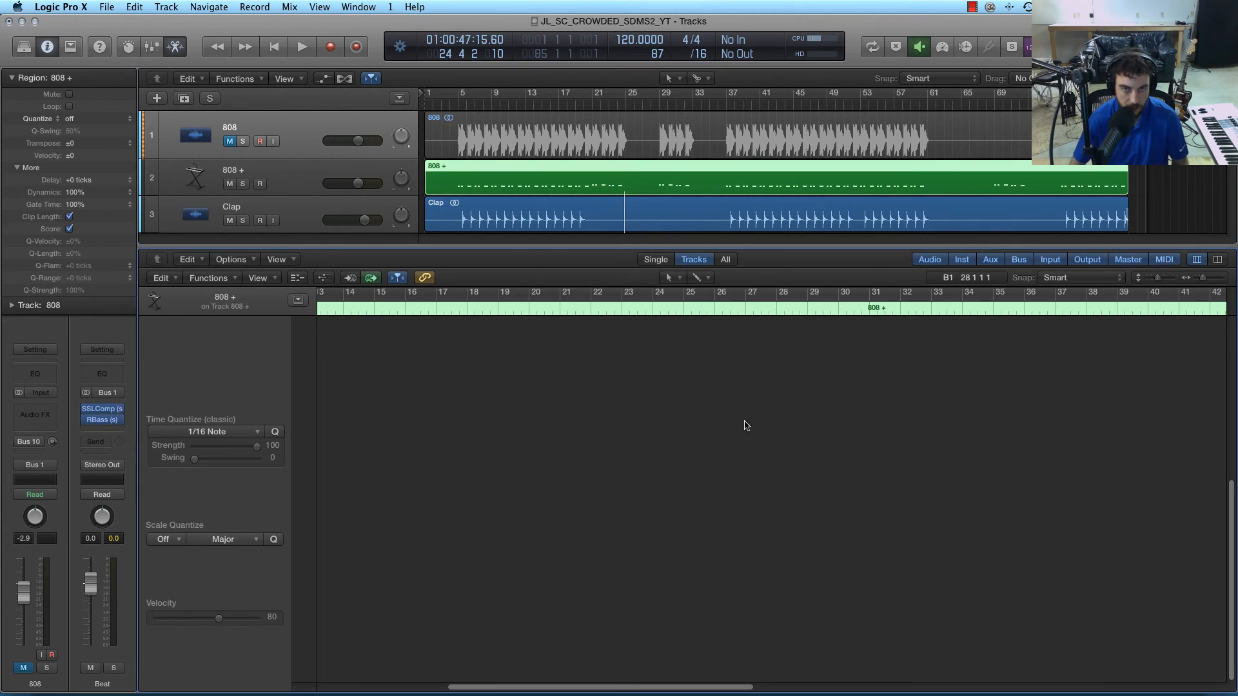
key("x")
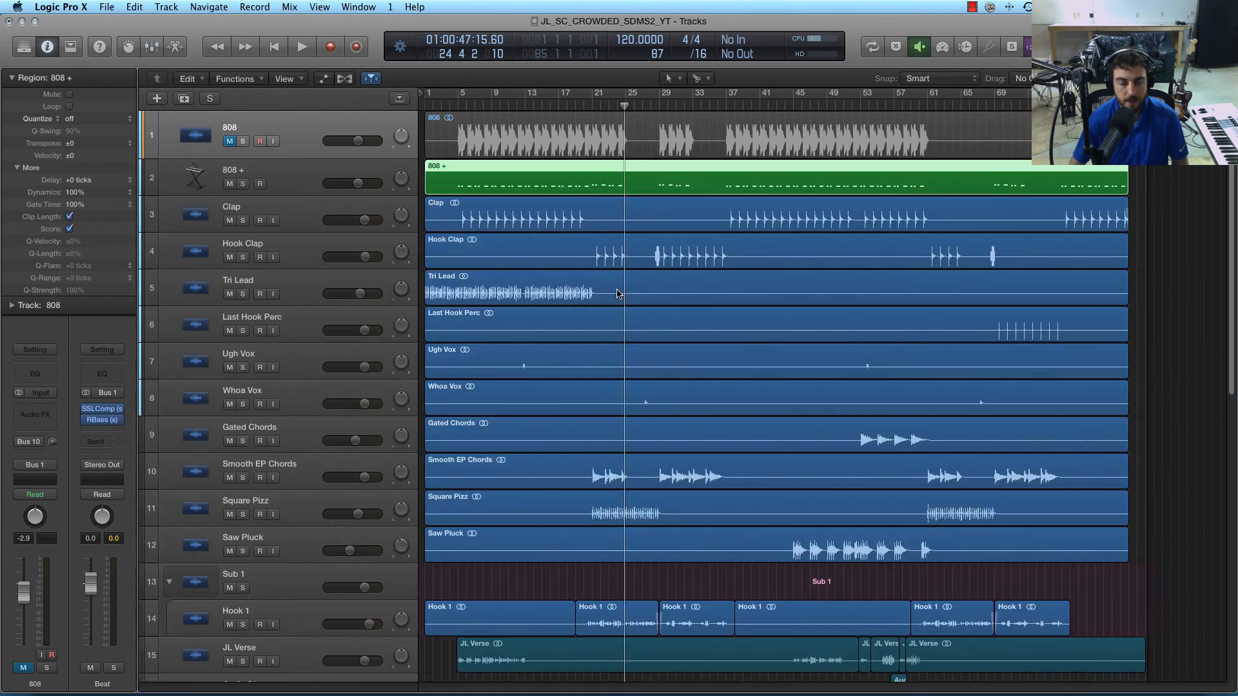
key("x")
key("x")
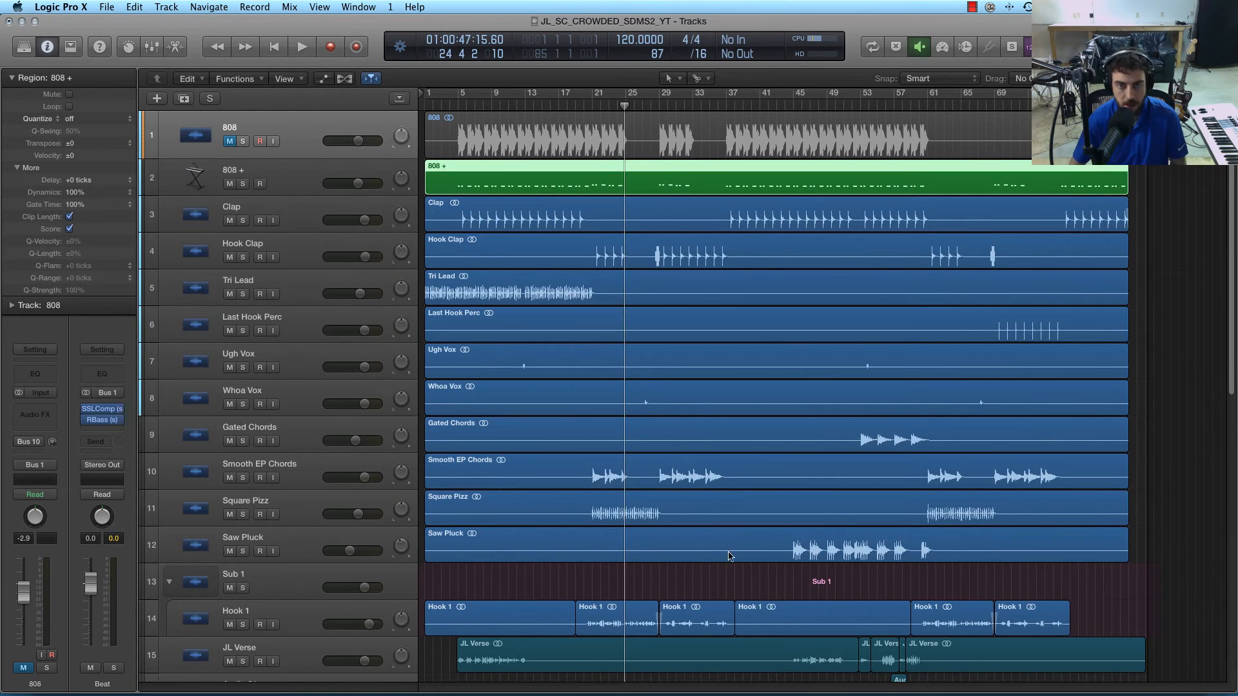
left_click(721, 585)
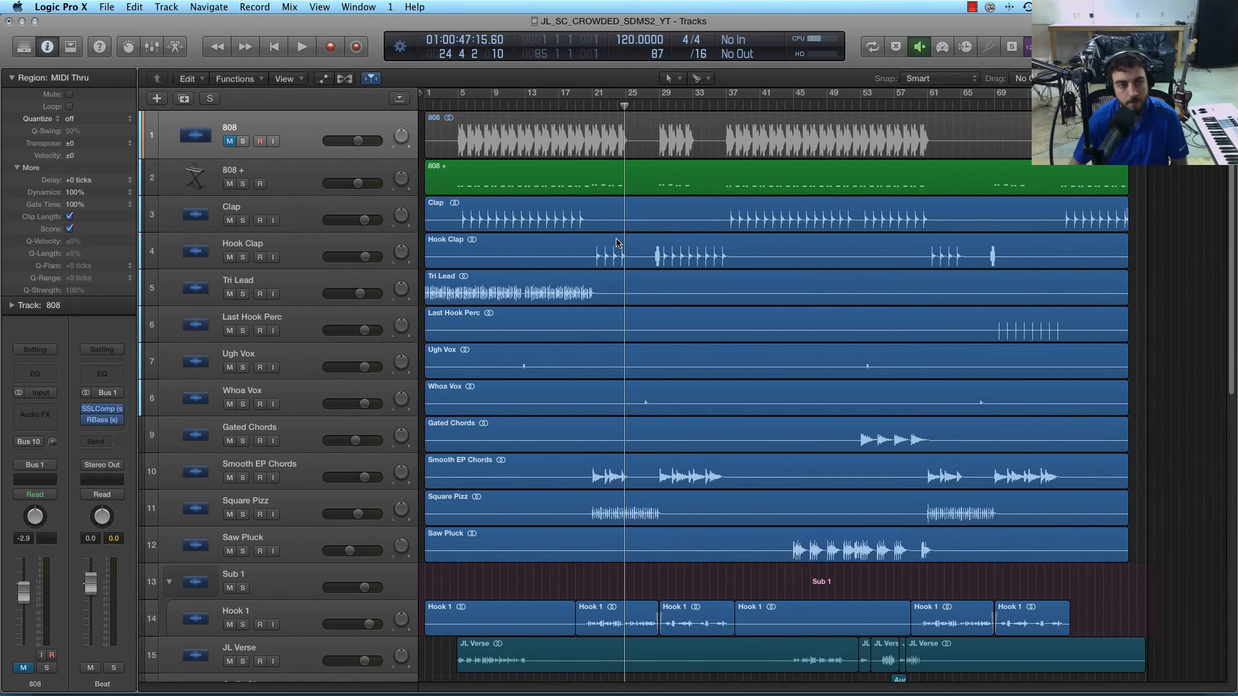
Step: Select the 808 + track and show the 808 Dist channel fed by its Bus 10 send
left_click(304, 175)
left_click(298, 143)
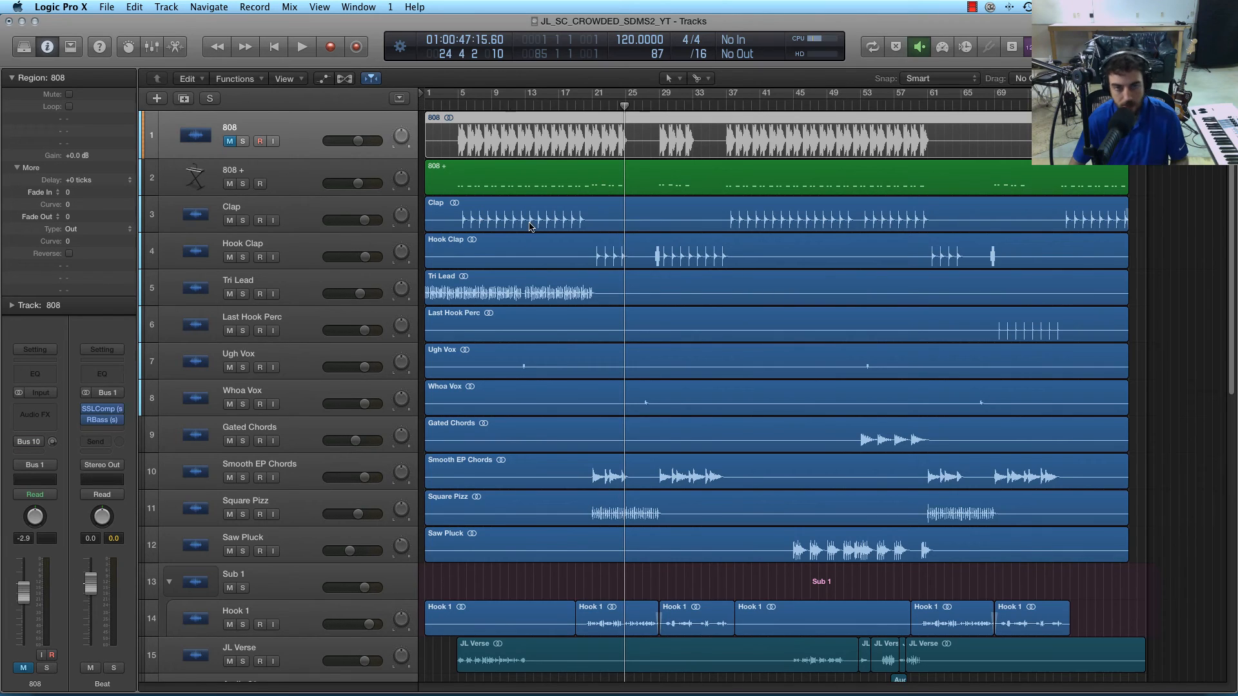
left_click(302, 180)
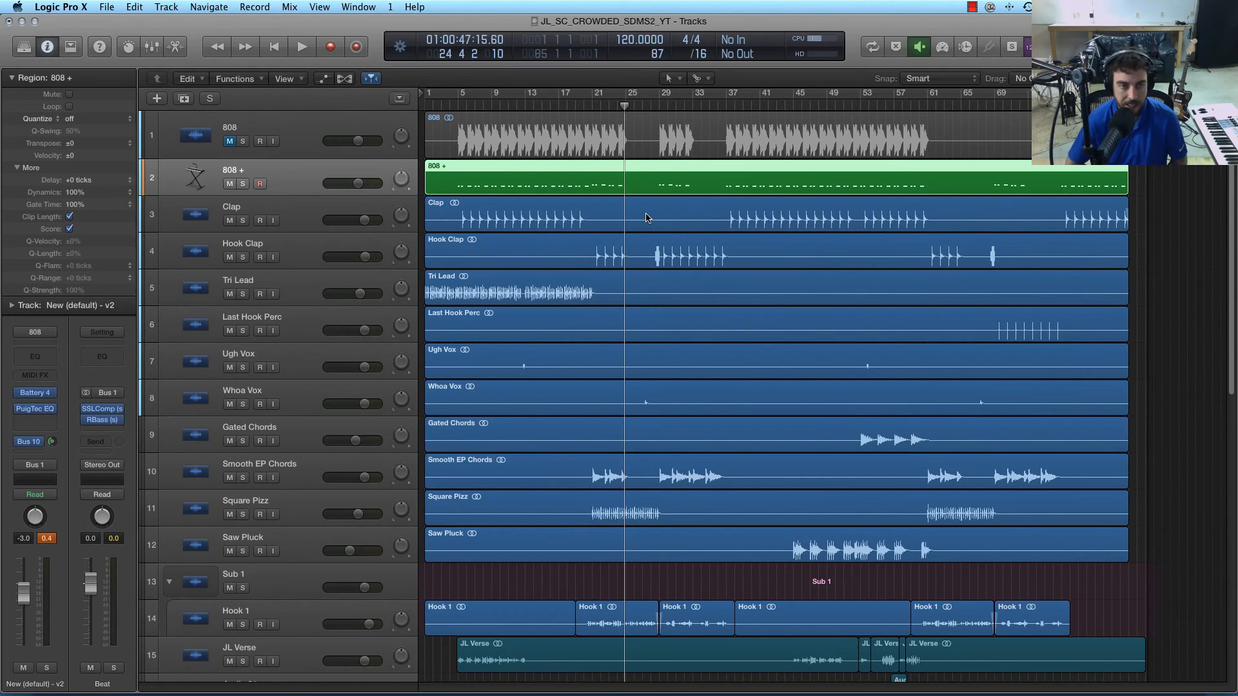
left_click(28, 442)
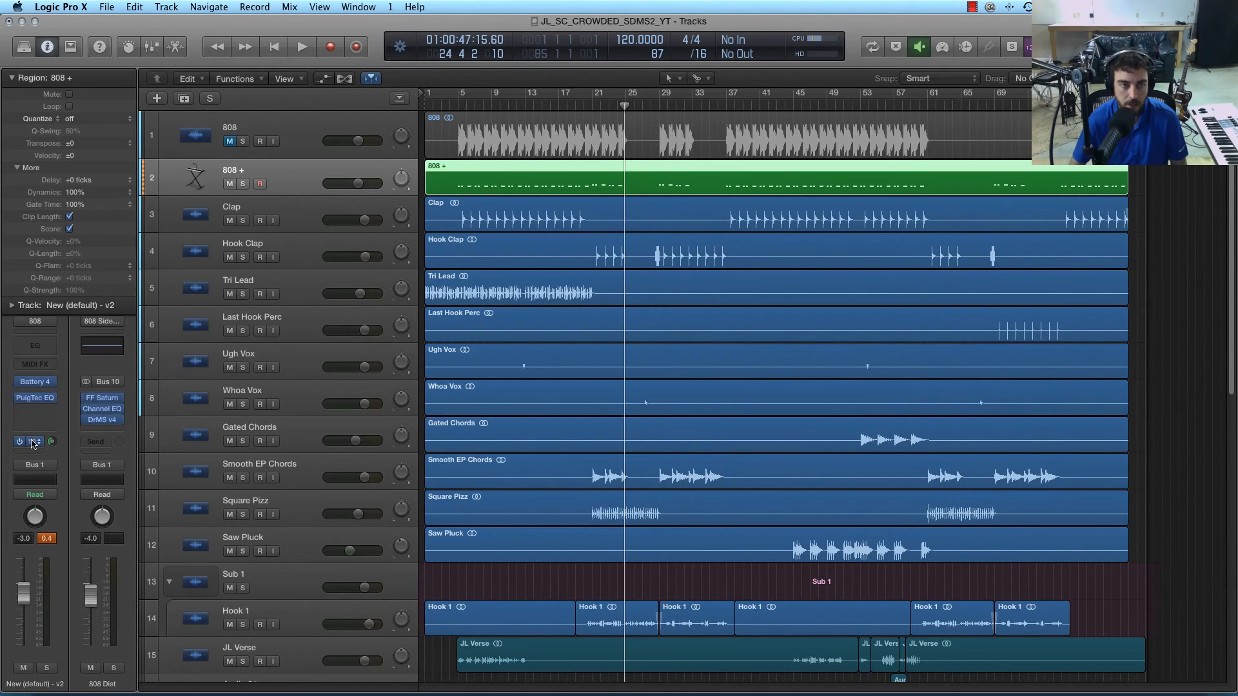
Step: Examine the DrMS v4 settings on the 808 Dist channel, reopening the plug-in for a second look before closing it
left_click(102, 420)
left_click_drag(296, 260, 424, 224)
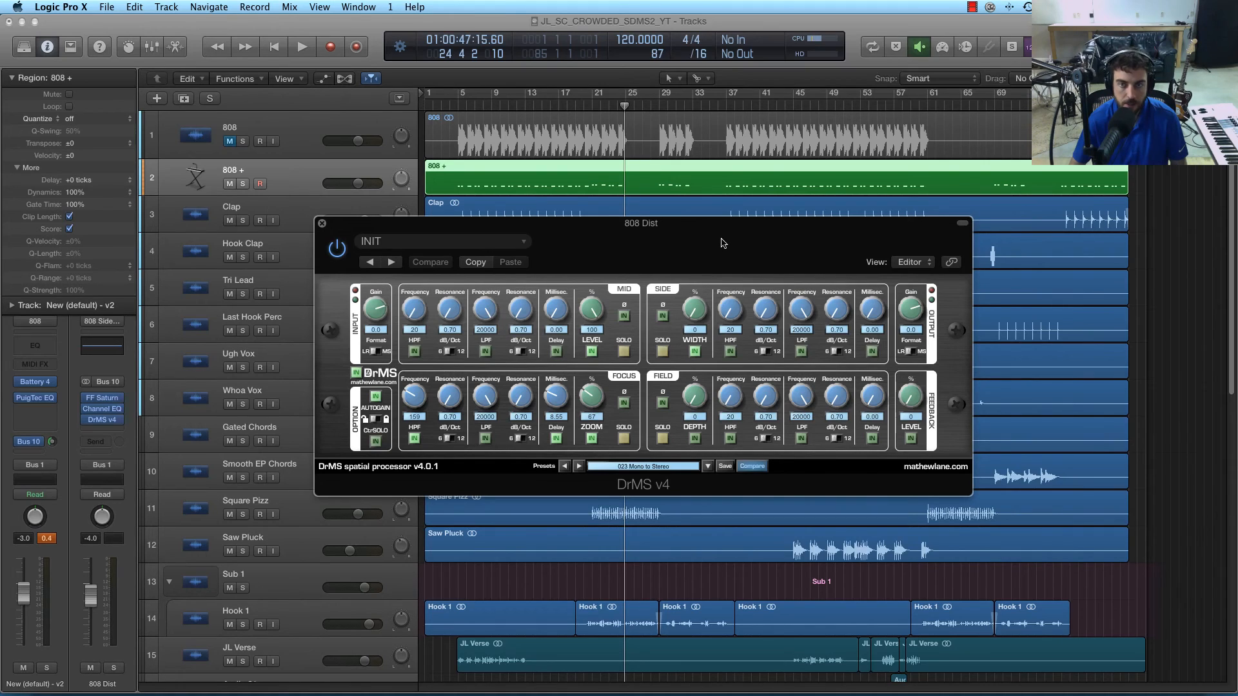
left_click(323, 225)
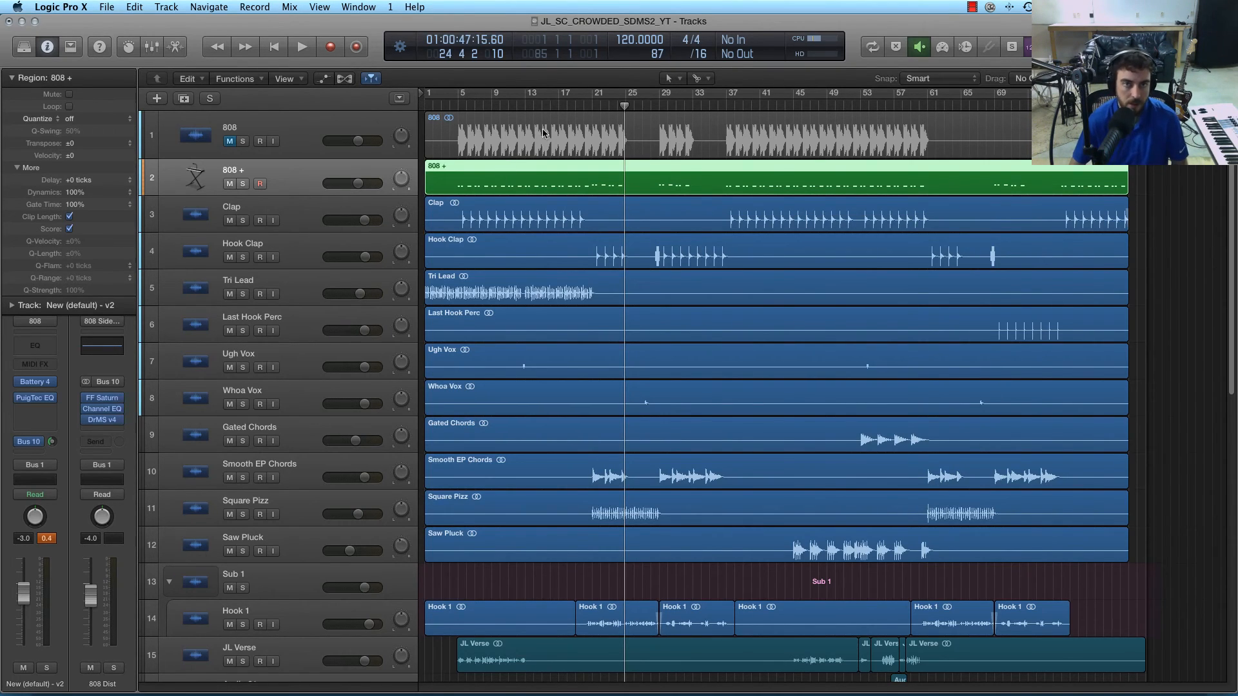
mouse_move(118, 425)
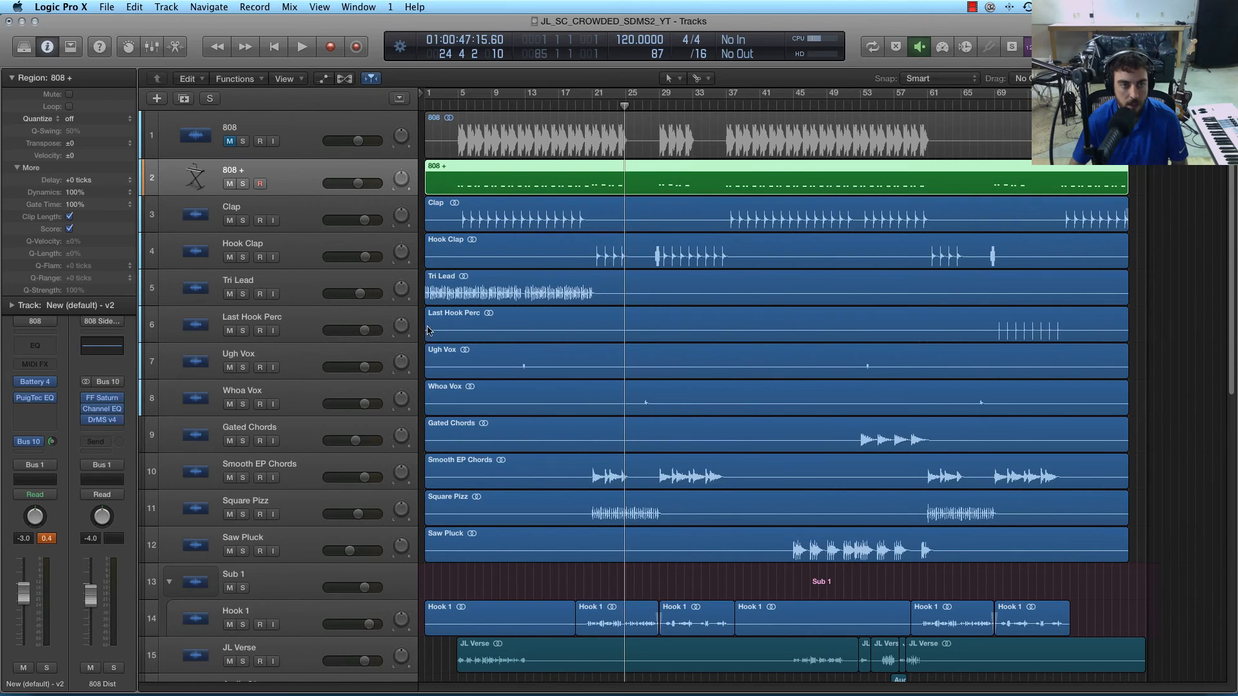
left_click(109, 424)
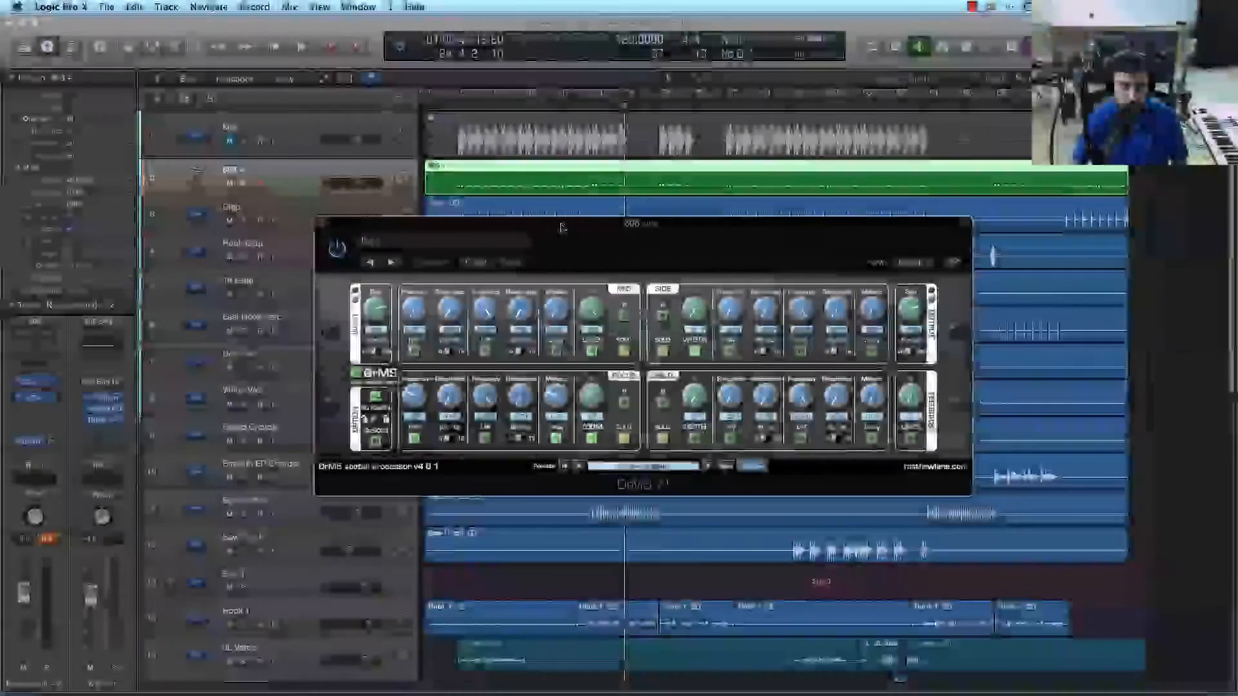
left_click_drag(574, 232, 576, 223)
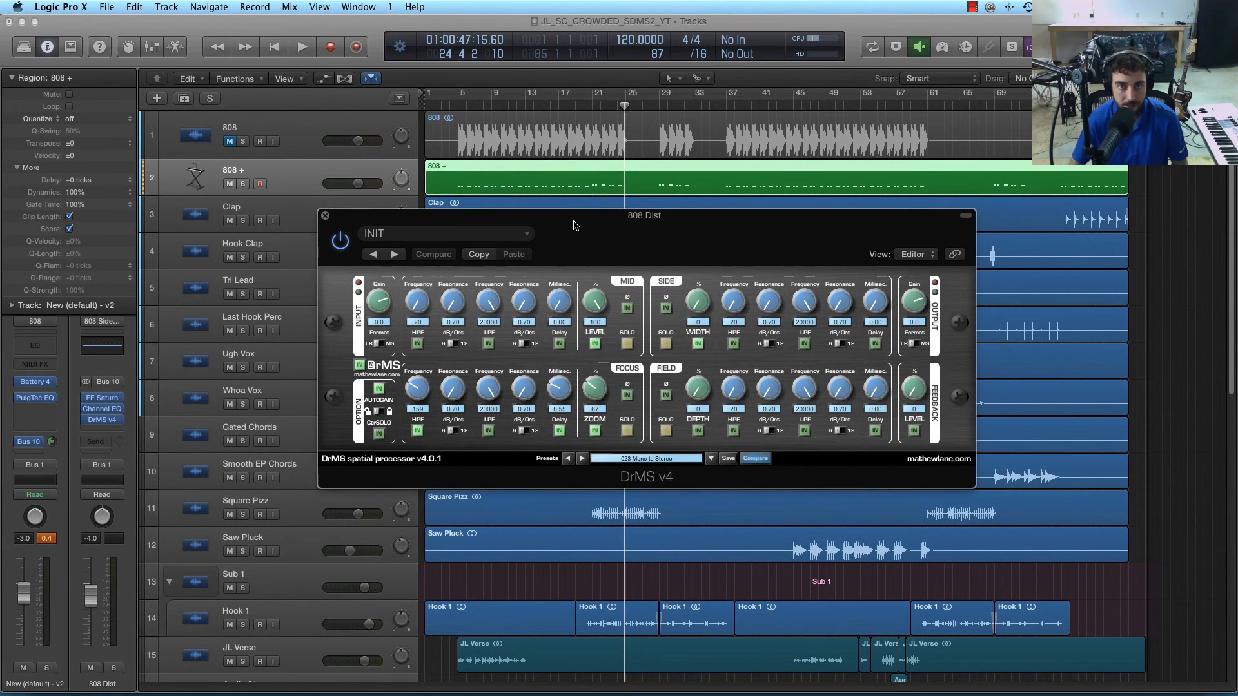
left_click(325, 216)
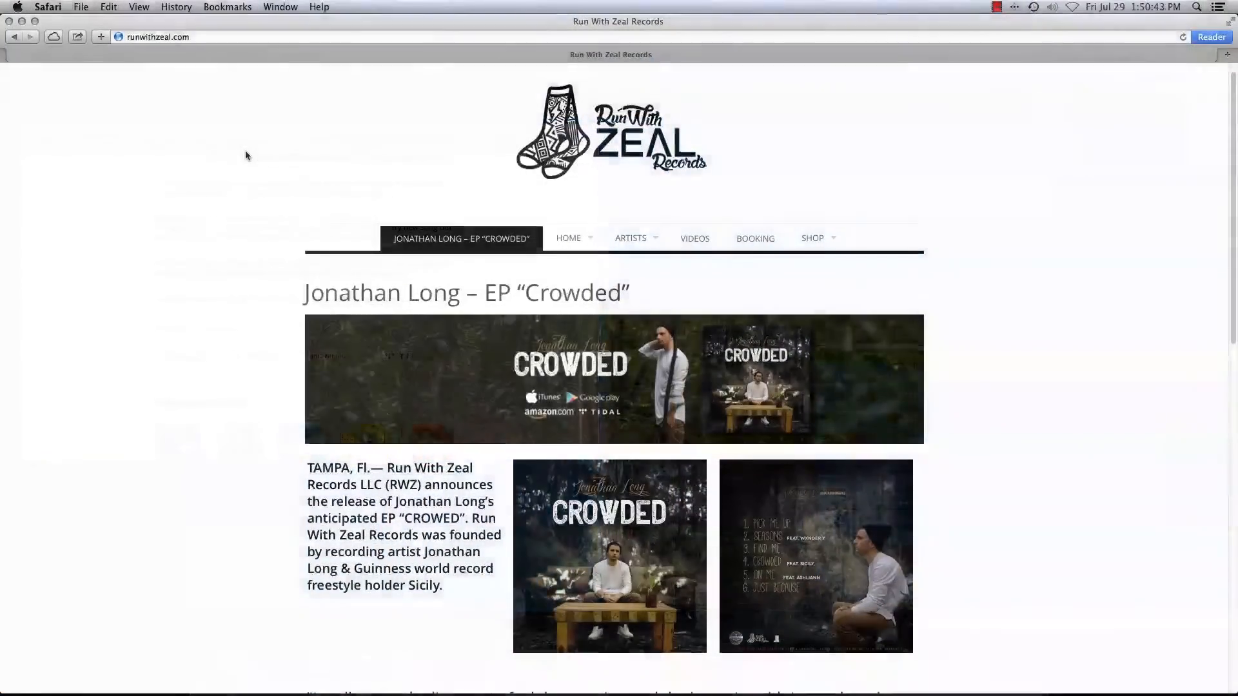
Step: Switch to Safari and look through the Crowded EP page on runwithzeal.com down to its store and social links
scroll(245, 149, "down", 1)
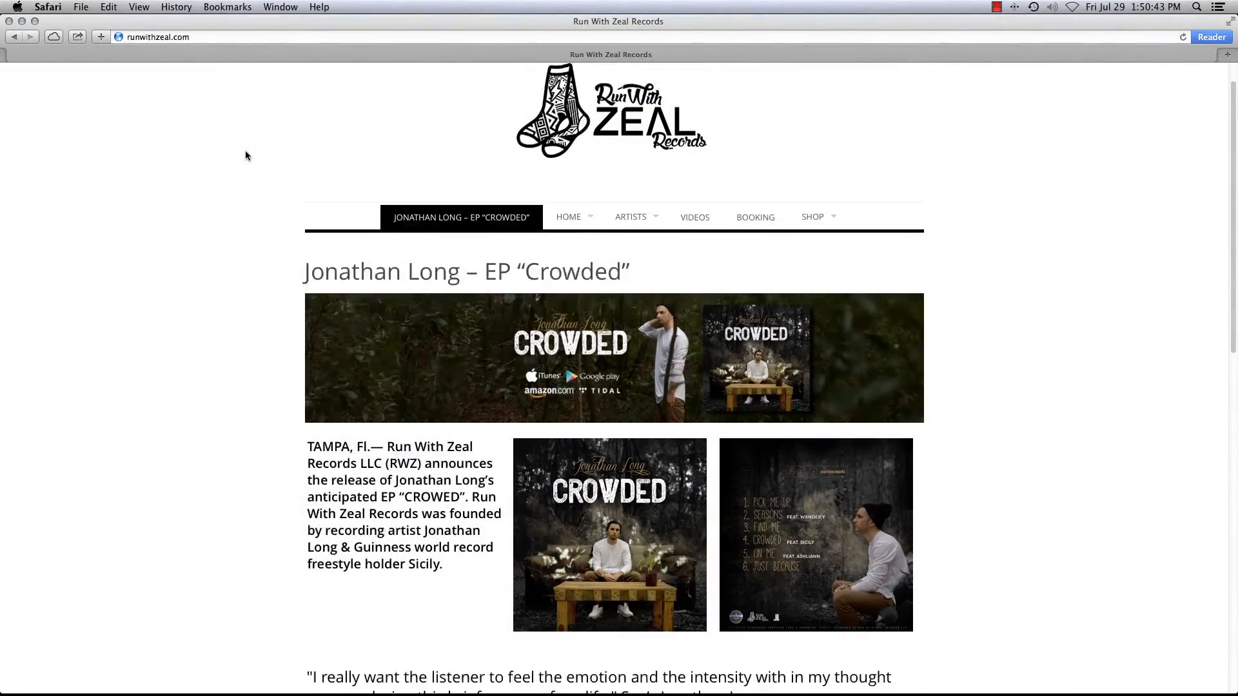
scroll(245, 150, "down", 1)
scroll(245, 155, "down", 4)
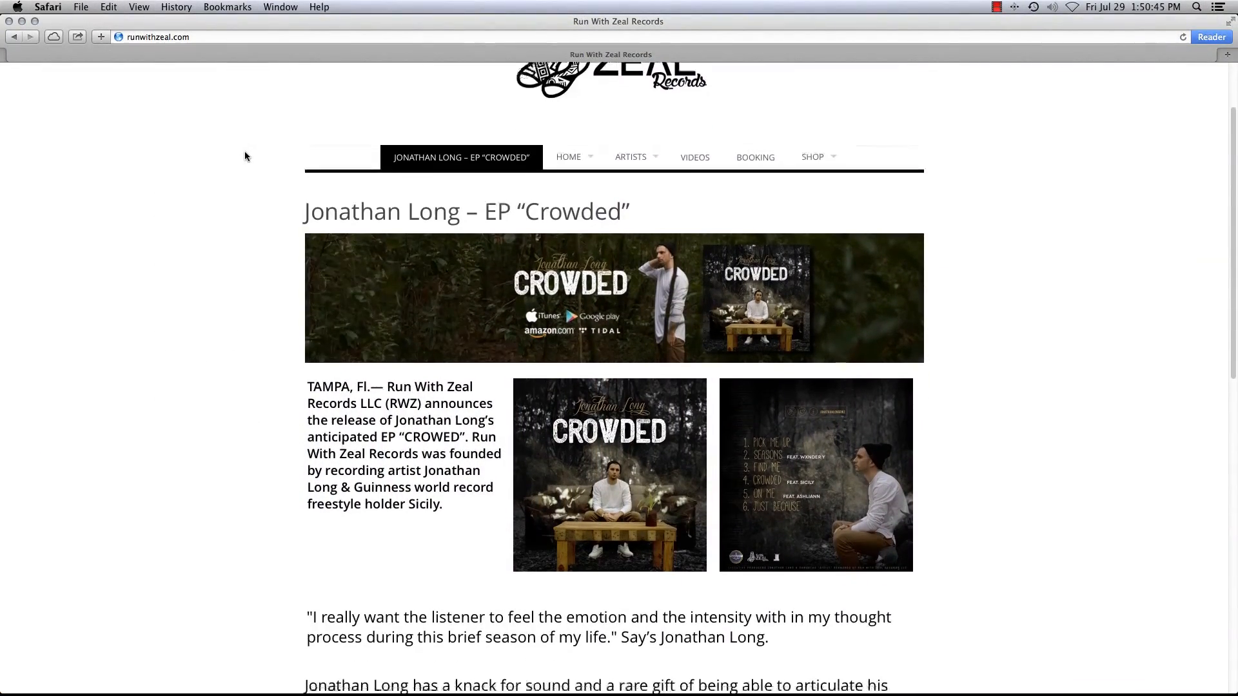
scroll(245, 153, "down", 15)
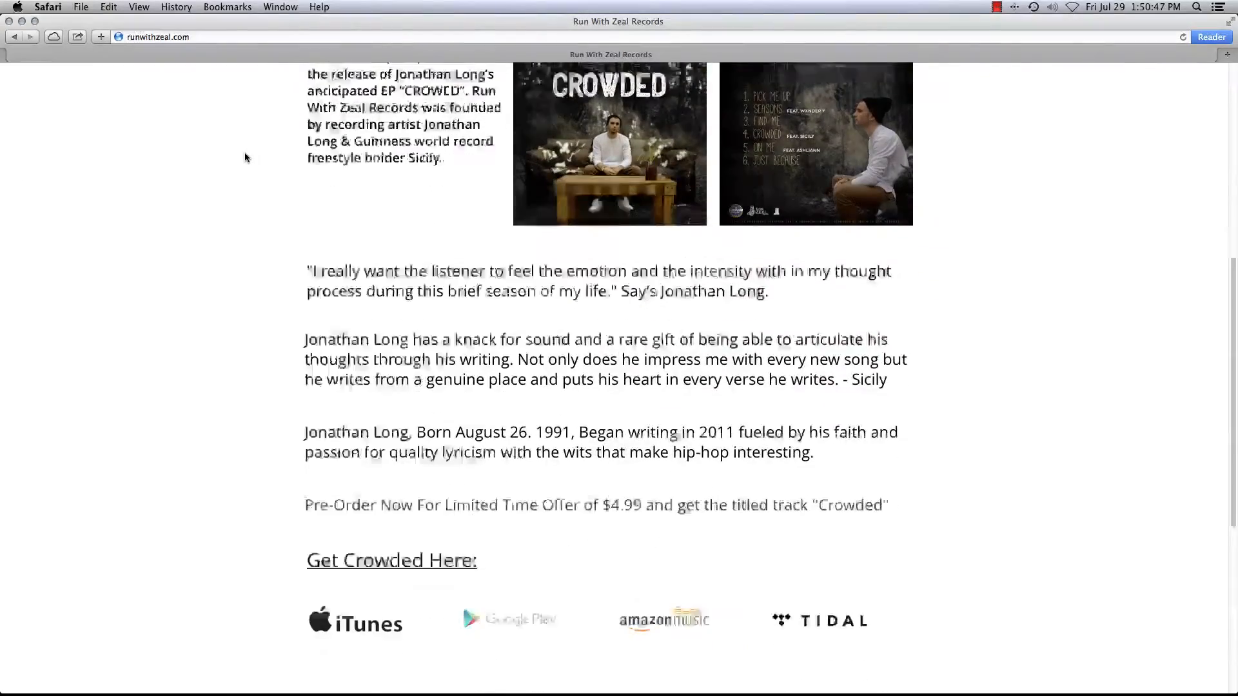
scroll(245, 158, "down", 3)
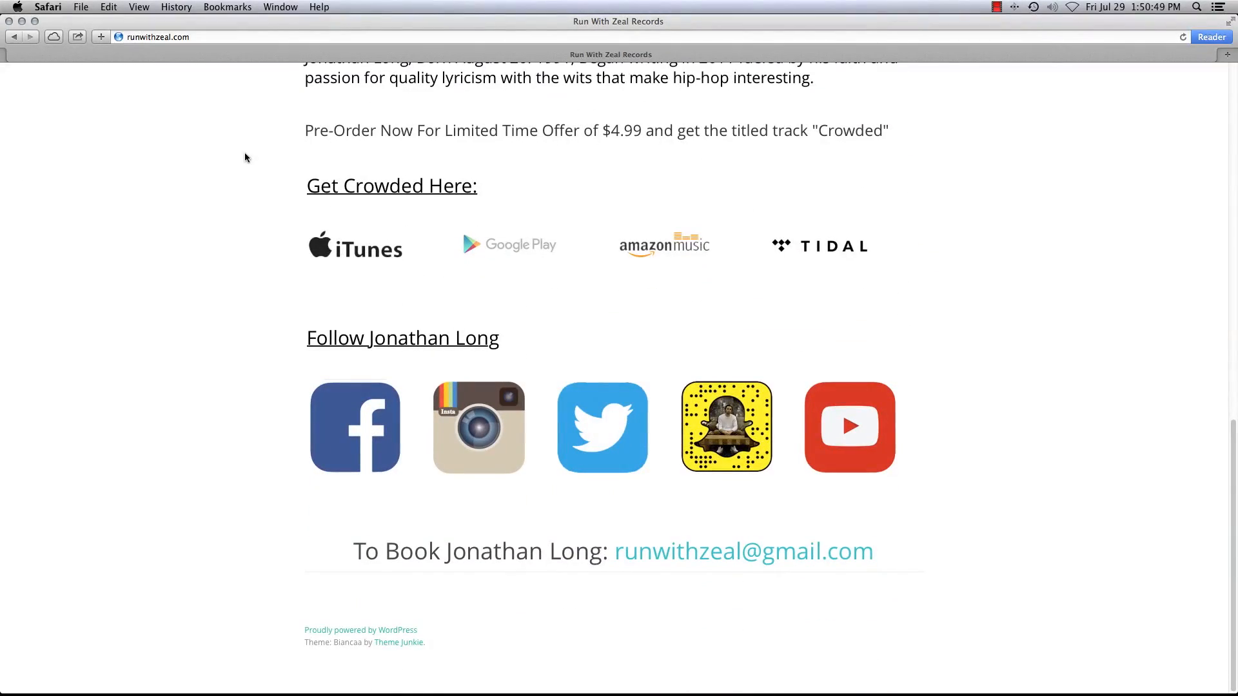
Step: Open the Crowded EP on iTunes from the store links and view its track list and reviews
left_click(372, 259)
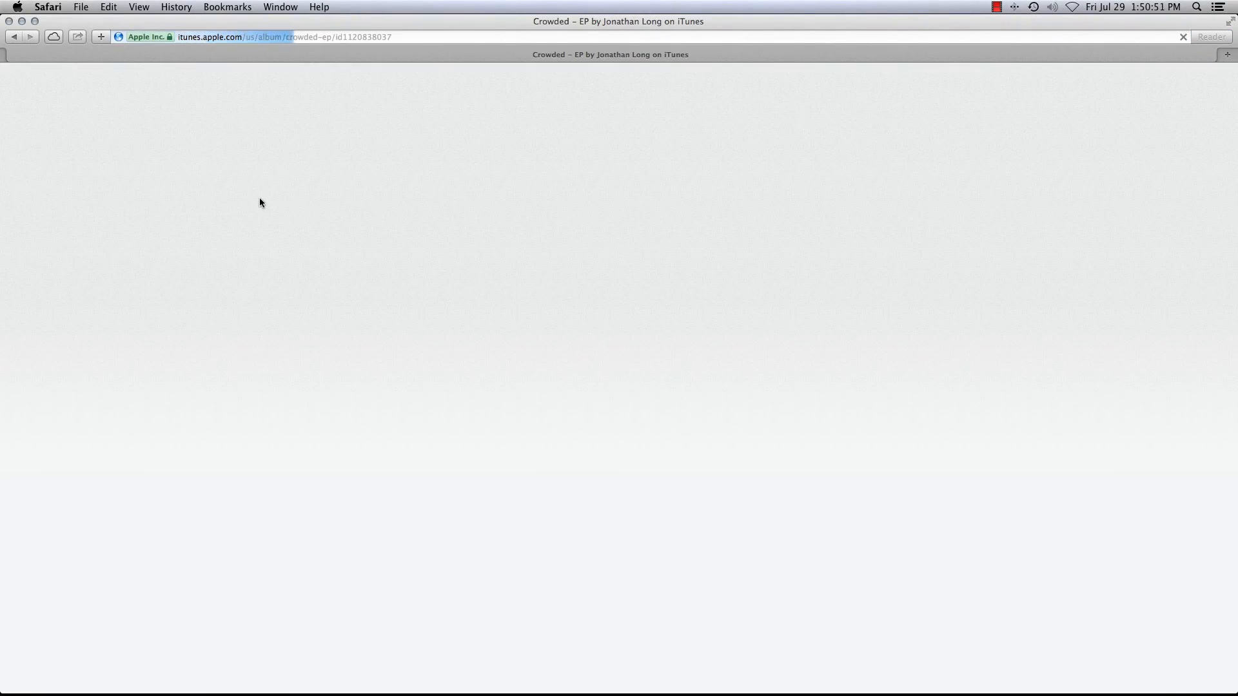
scroll(253, 197, "down", 1)
scroll(252, 203, "down", 2)
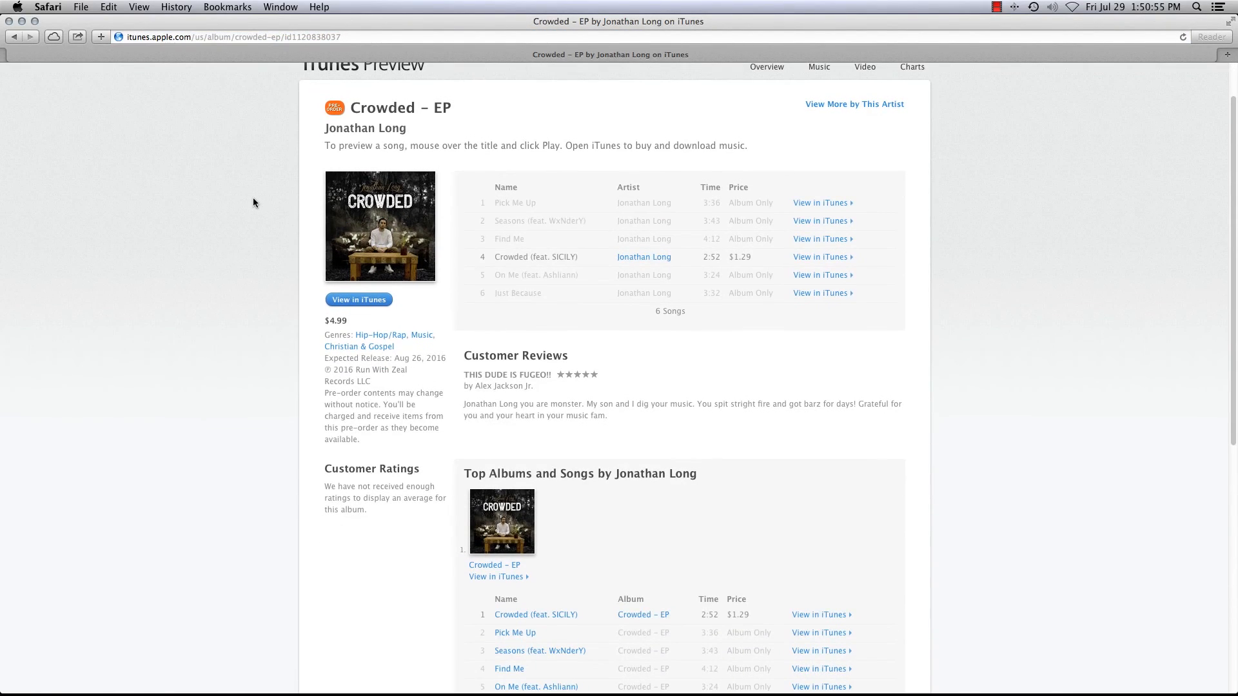